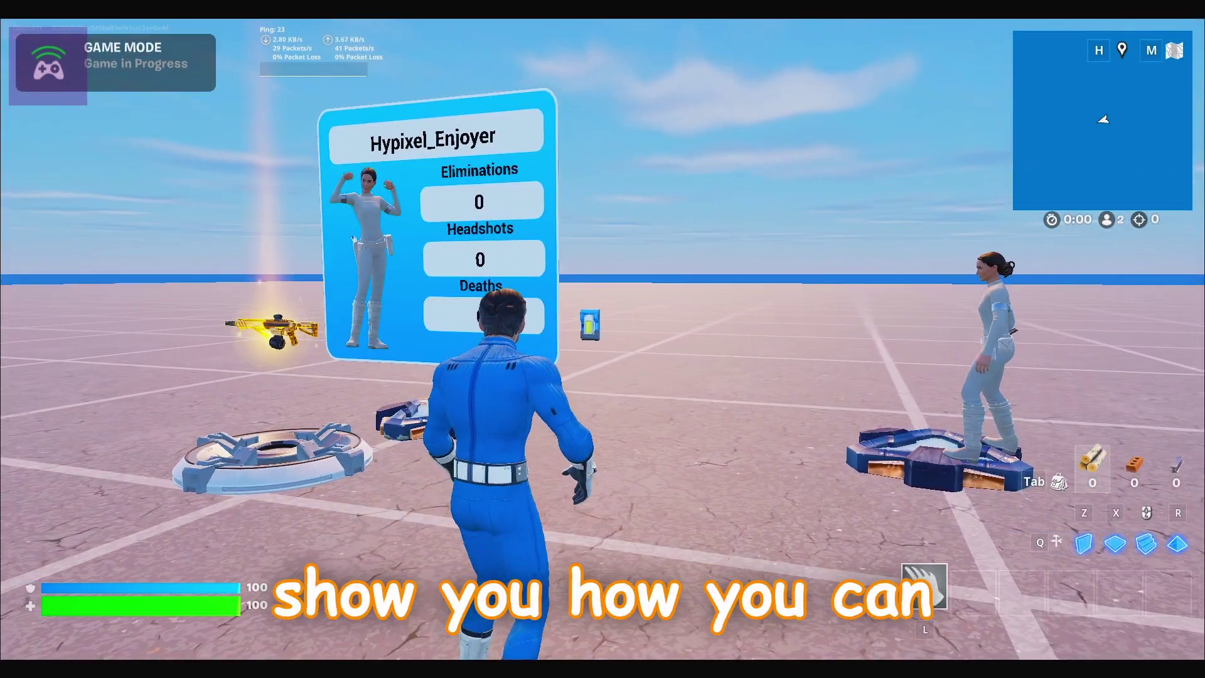
- Walk around the stats board in the game session and open the Customize Profile menu at its device
{"action": "key", "text": "w"}
{"action": "key", "text": "ctrl"}
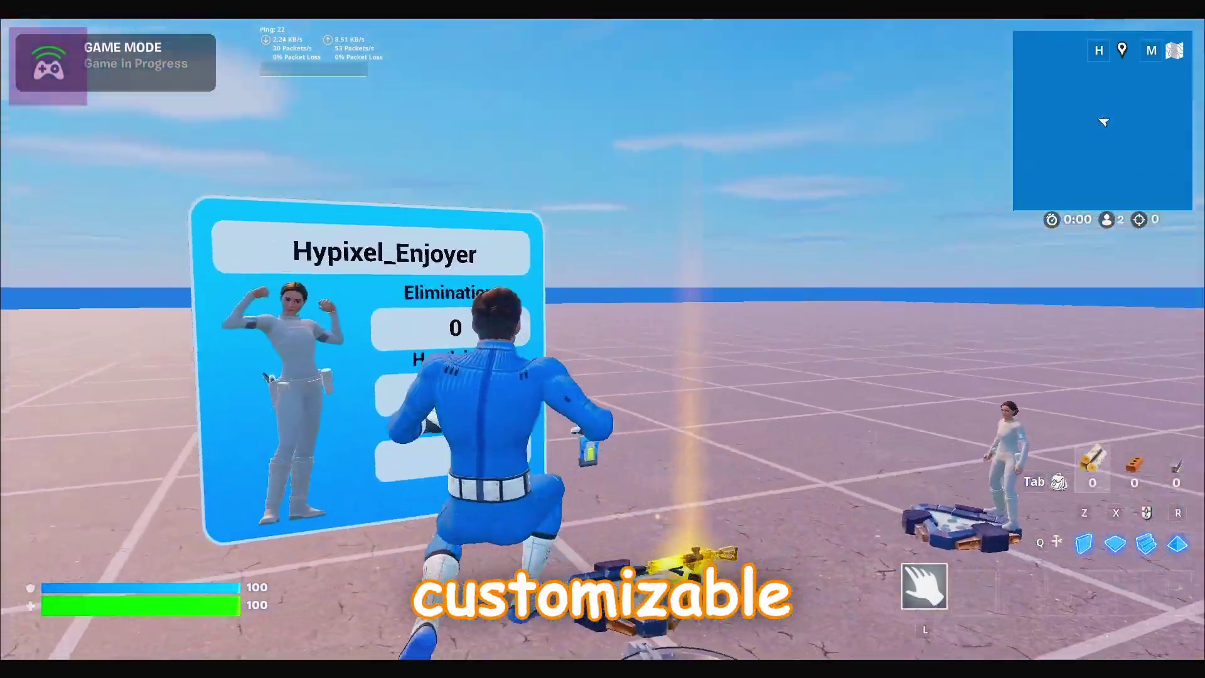
{"action": "key", "text": "w"}
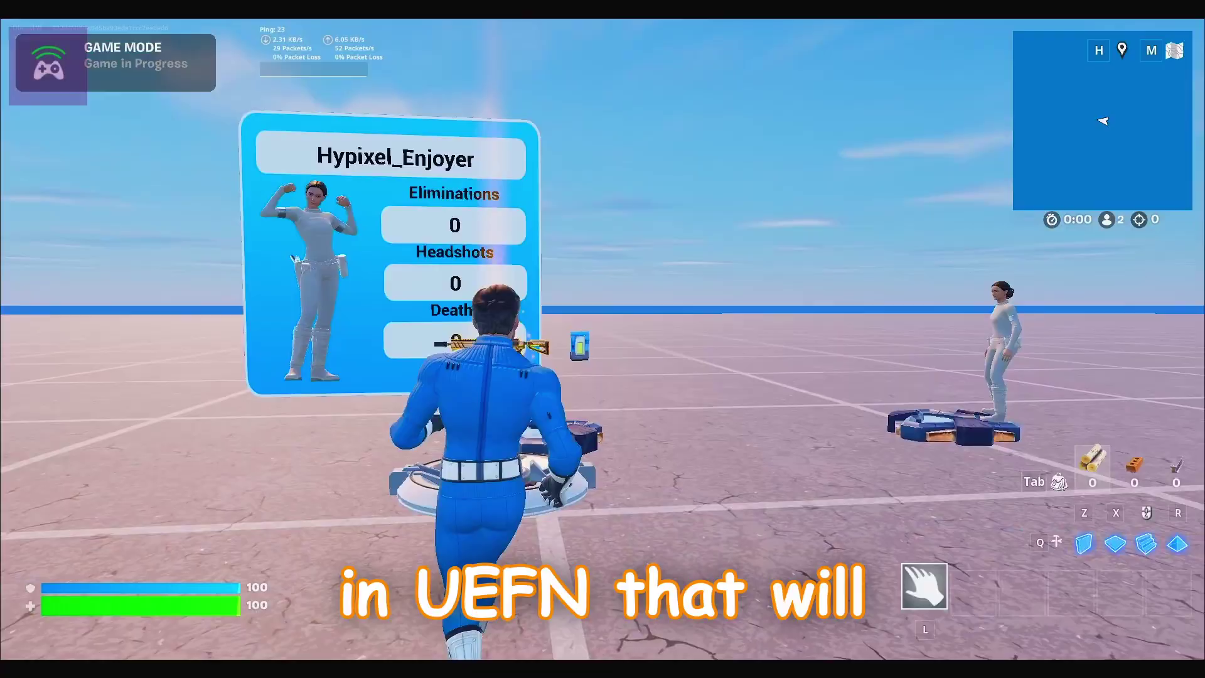
{"action": "key", "text": "w"}
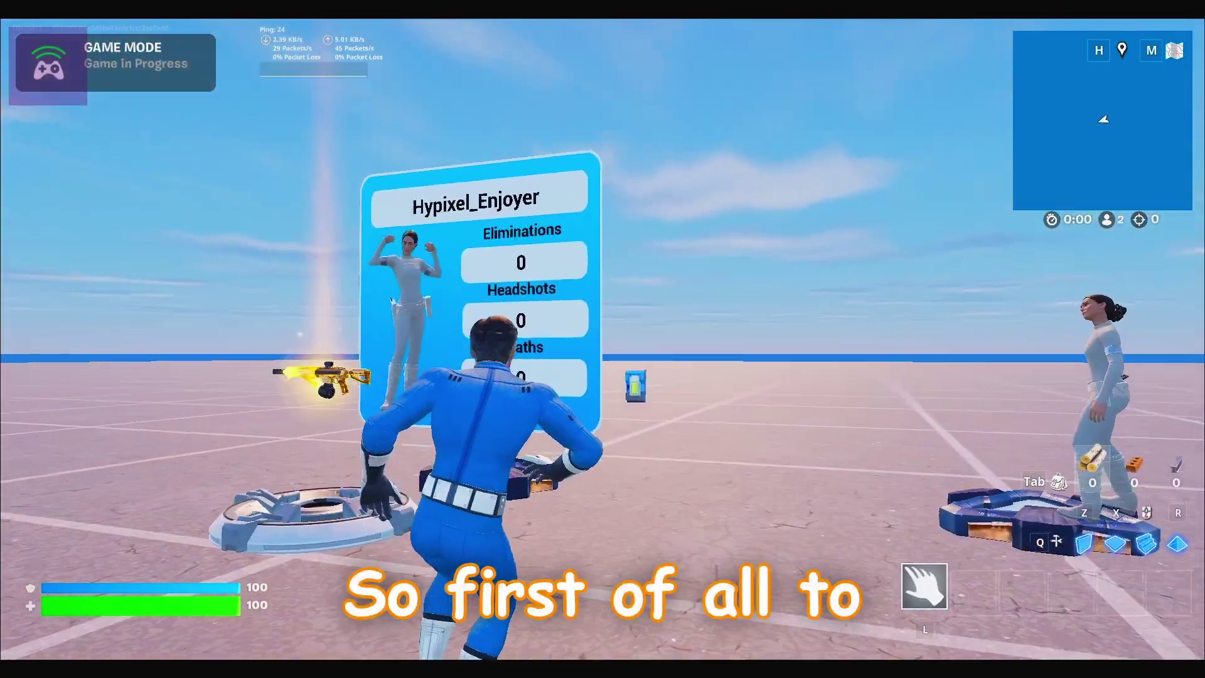
{"action": "key", "text": "w"}
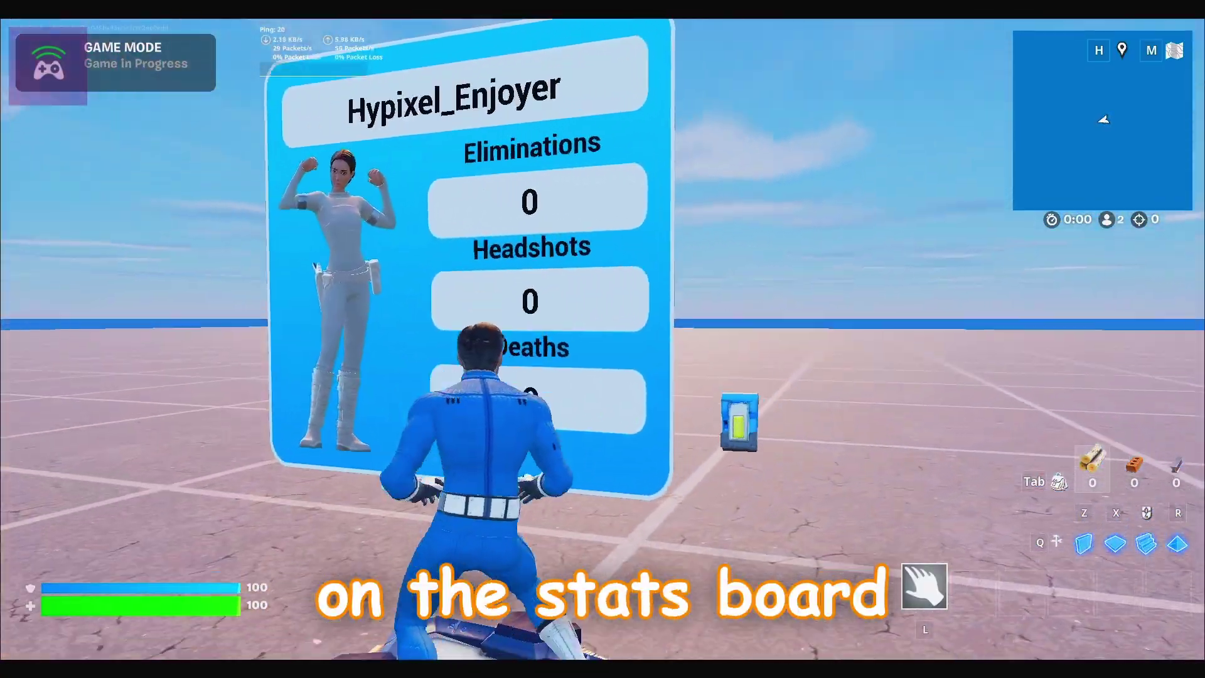
{"action": "key", "text": "w"}
{"action": "key", "text": "e"}
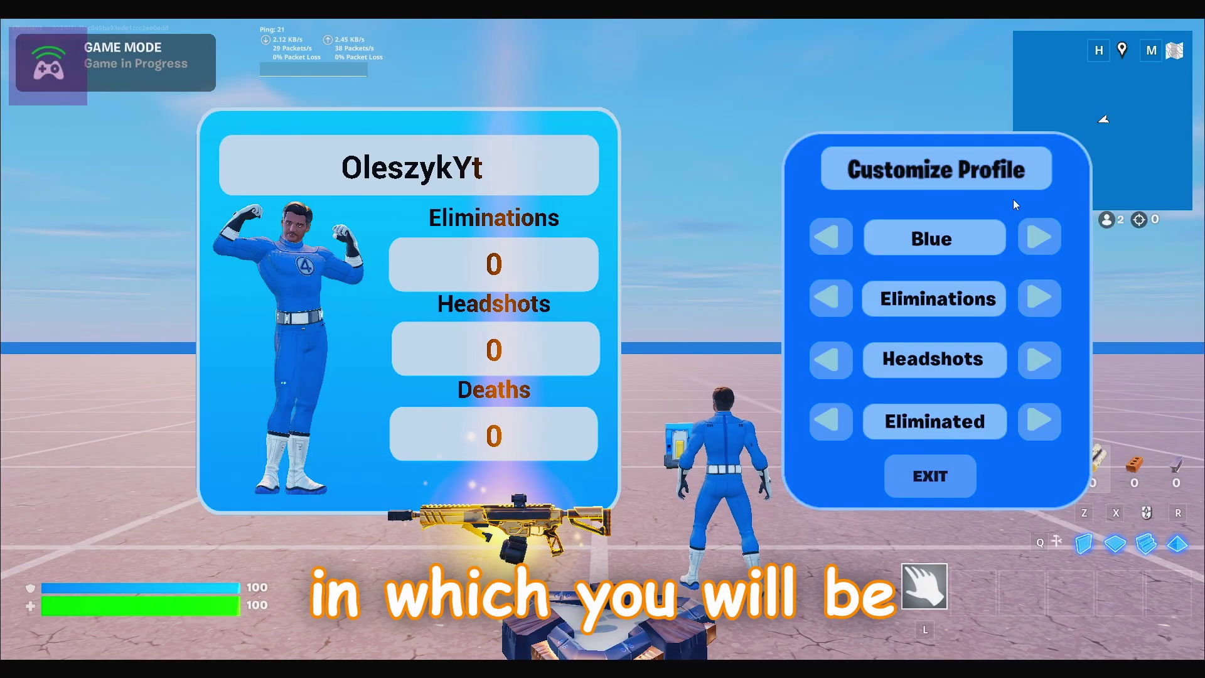
- Set the profile's second stat to K/D and third stat to Playtime, exit the menu and view the board
{"action": "left_click", "coordinate": [1039, 237]}
{"action": "left_click", "coordinate": [1039, 237]}
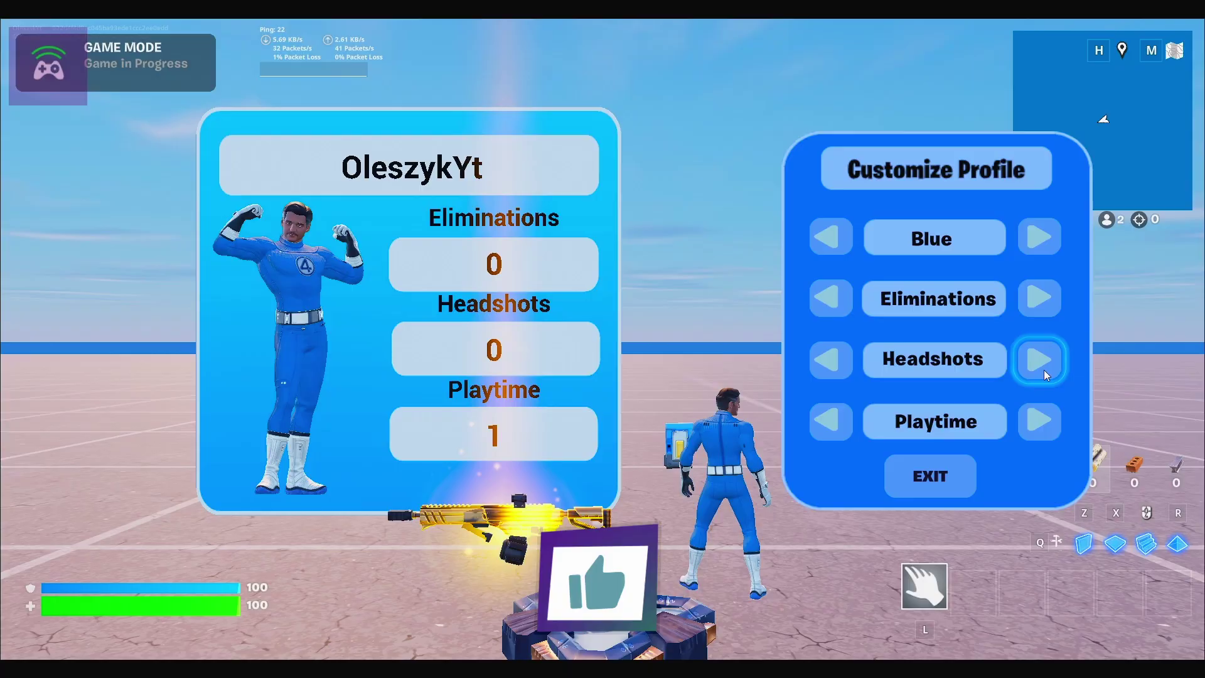
{"action": "left_click", "coordinate": [938, 475]}
{"action": "key", "text": "w"}
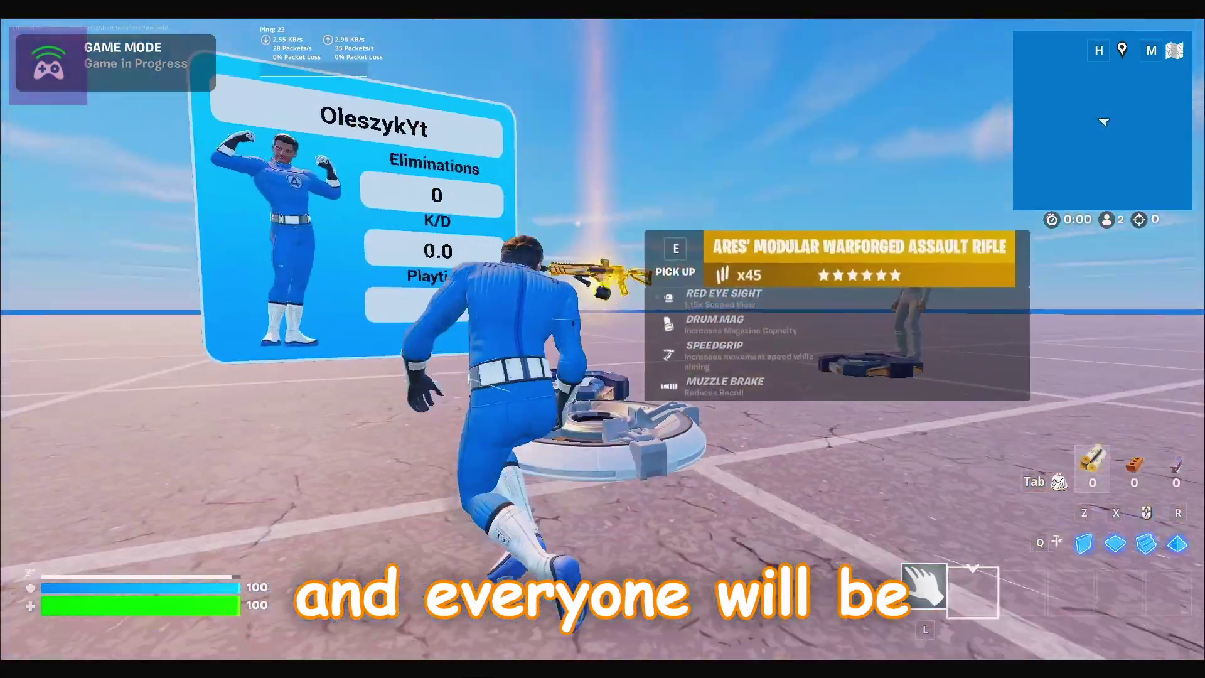
{"action": "key", "text": "w"}
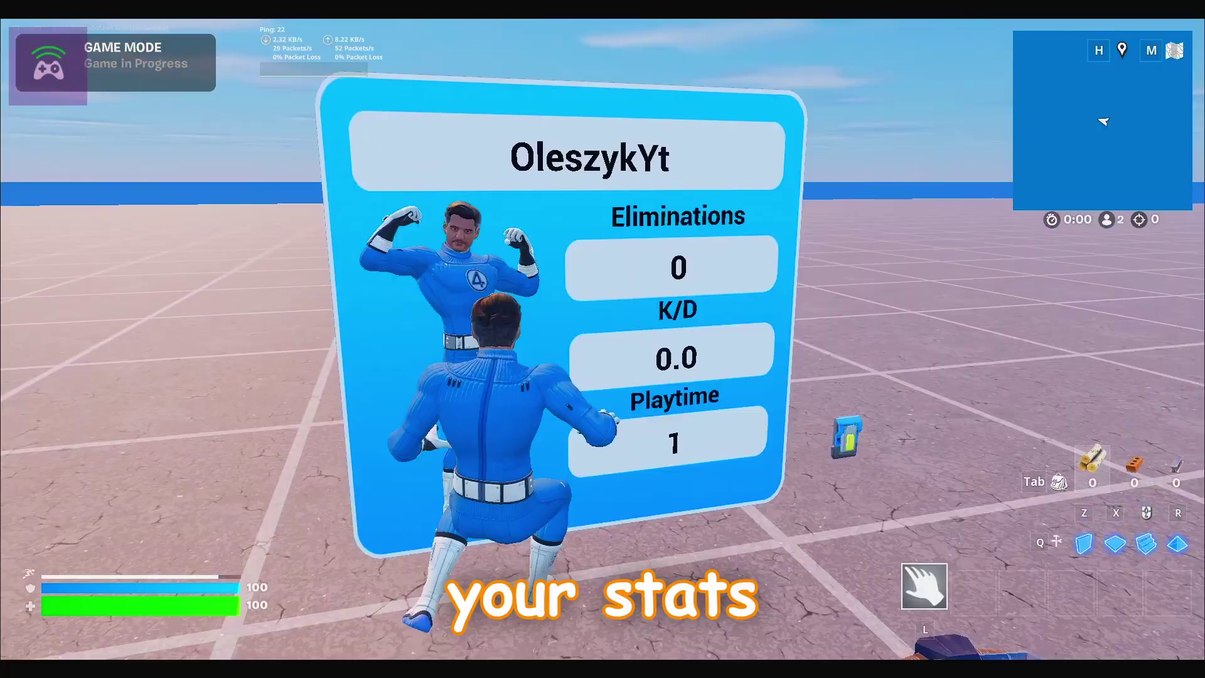
- Pick up the Ares' Modular Warforged Assault Rifle and eliminate the other player with it
{"action": "key", "text": "e"}
{"action": "key", "text": "w"}
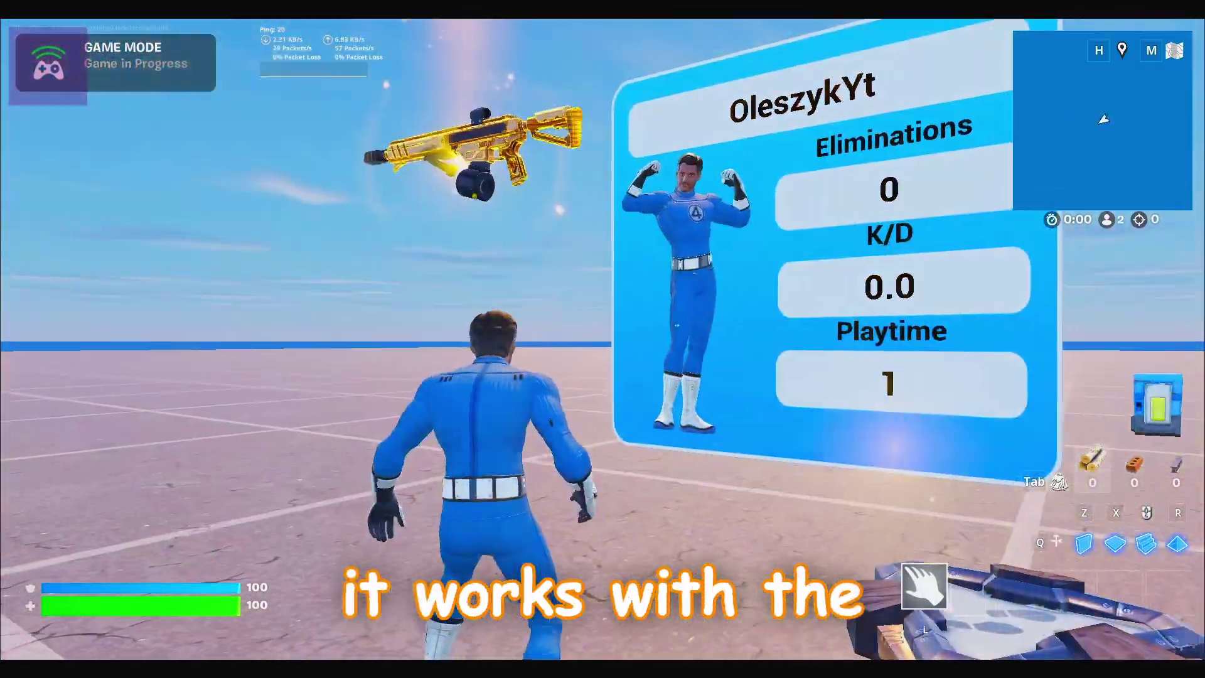
{"action": "key", "text": "1"}
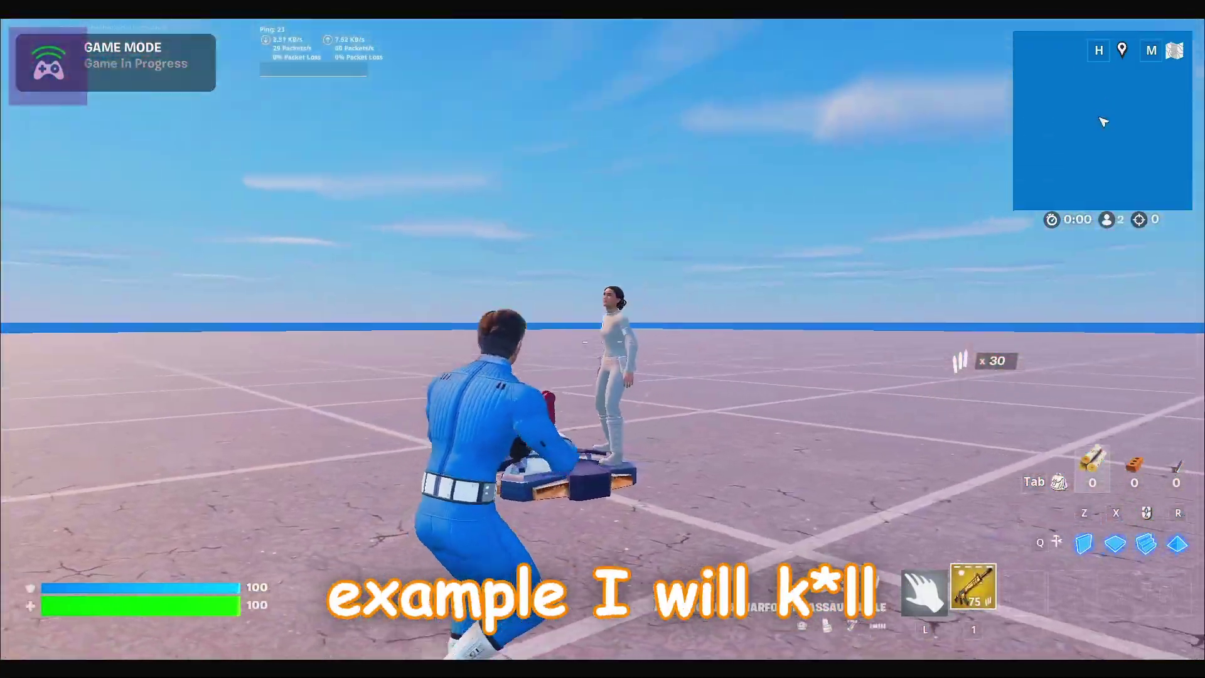
{"action": "left_click", "coordinate": [602, 344]}
{"action": "left_click", "coordinate": [602, 344]}
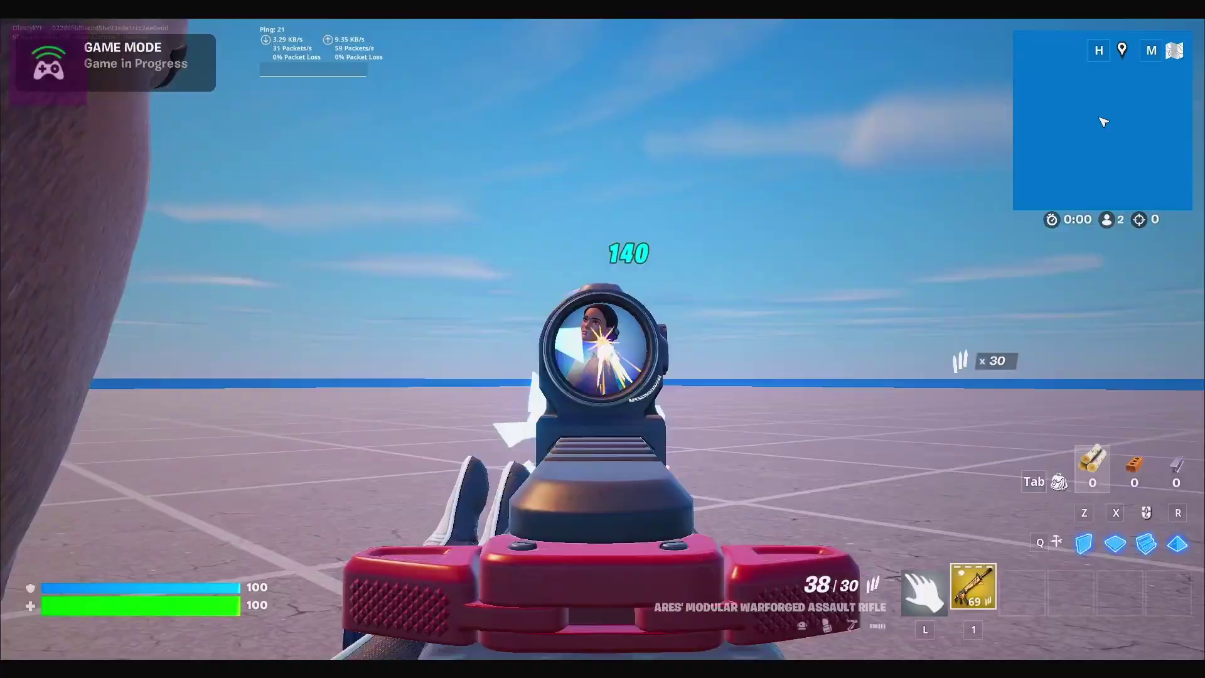
{"action": "left_click", "coordinate": [602, 343]}
{"action": "right_click", "coordinate": [602, 344]}
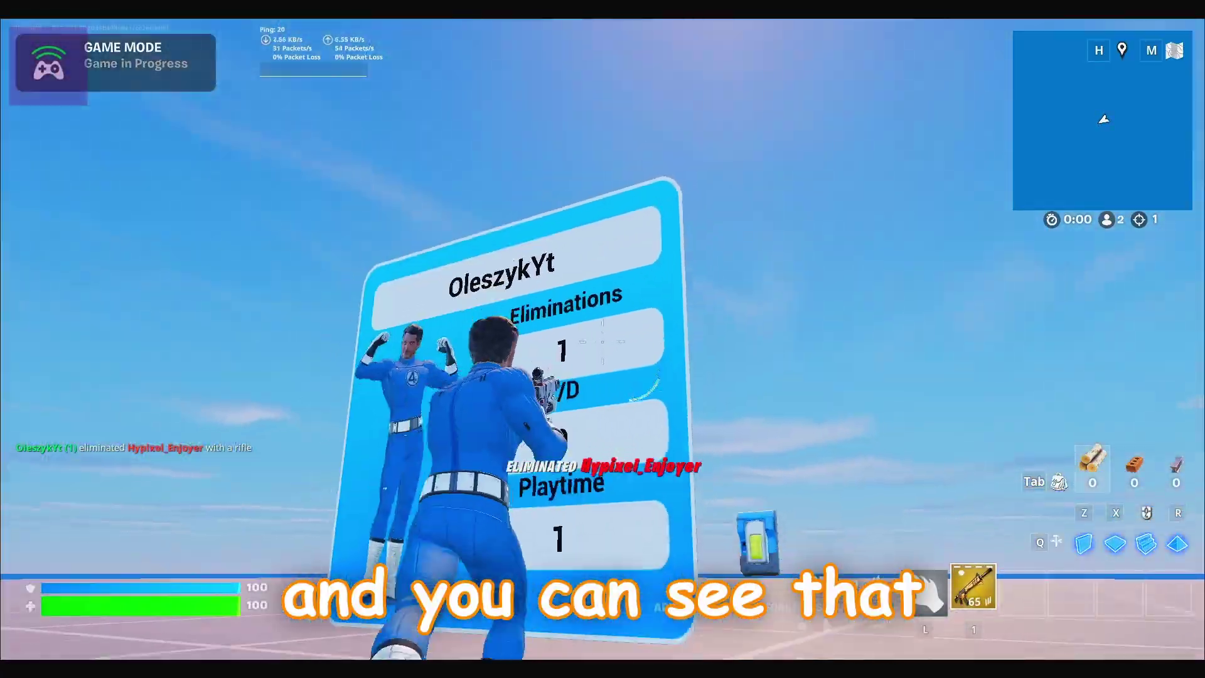
- Examine the stats board for the values recorded after the elimination
{"action": "key", "text": "w"}
{"action": "key", "text": "space"}
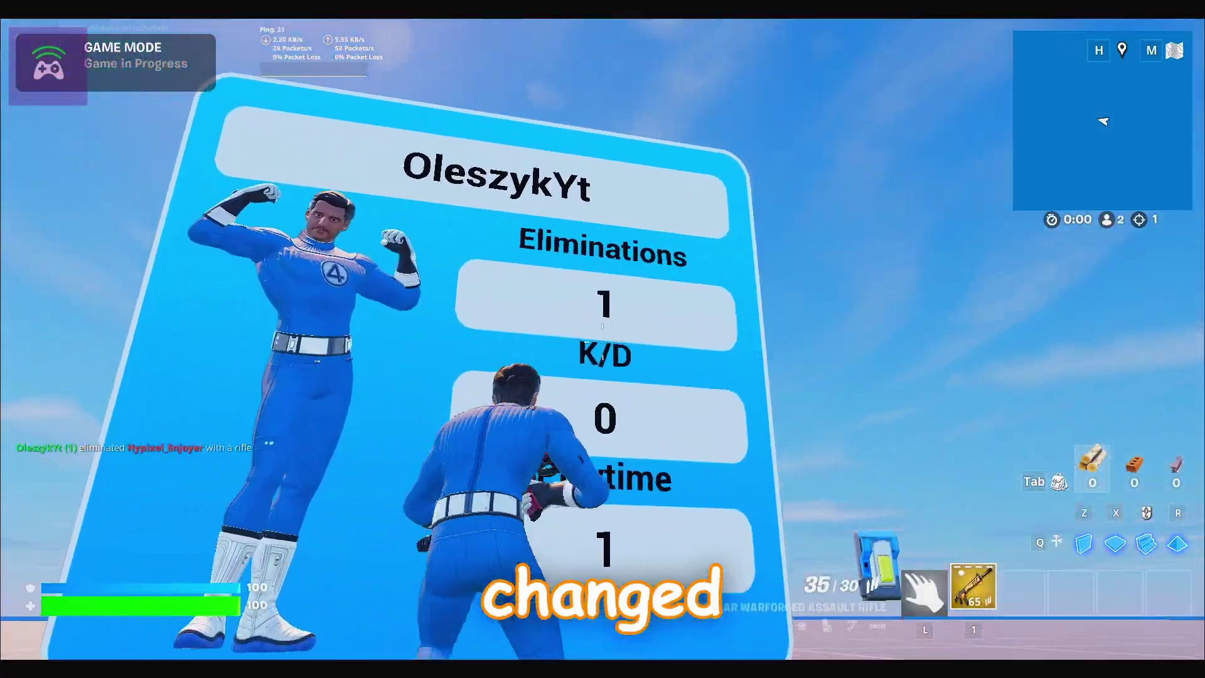
{"action": "key", "text": "s"}
{"action": "key", "text": "w"}
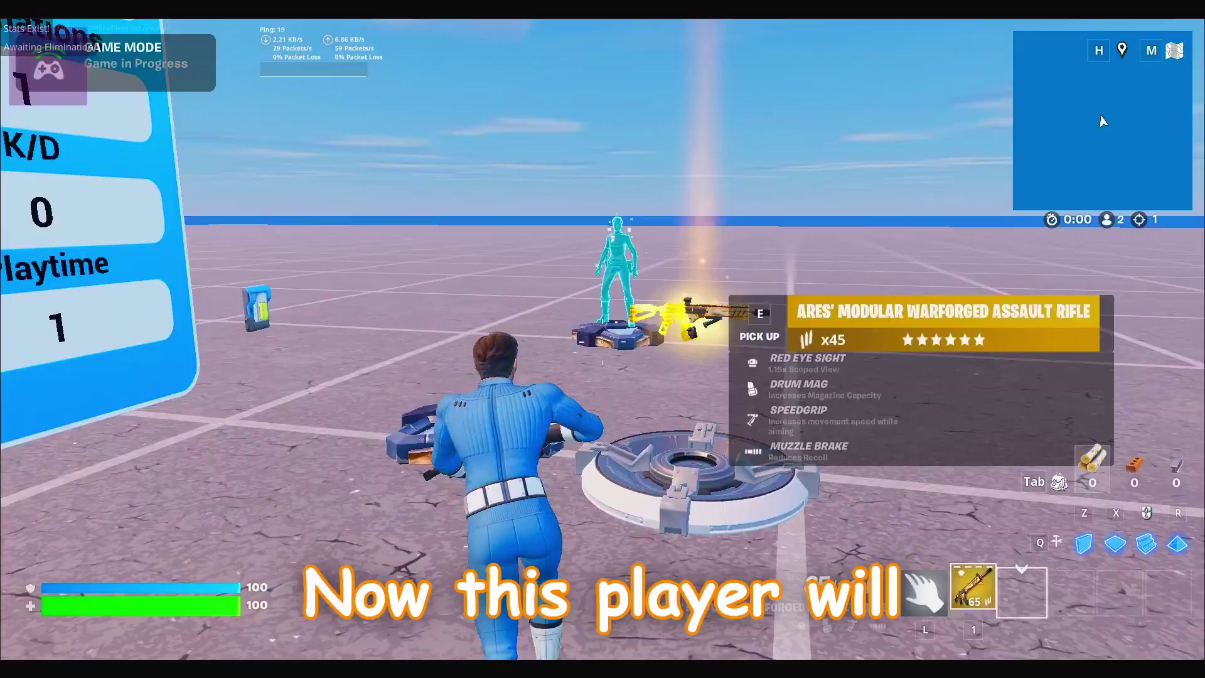
{"action": "key", "text": "Tab"}
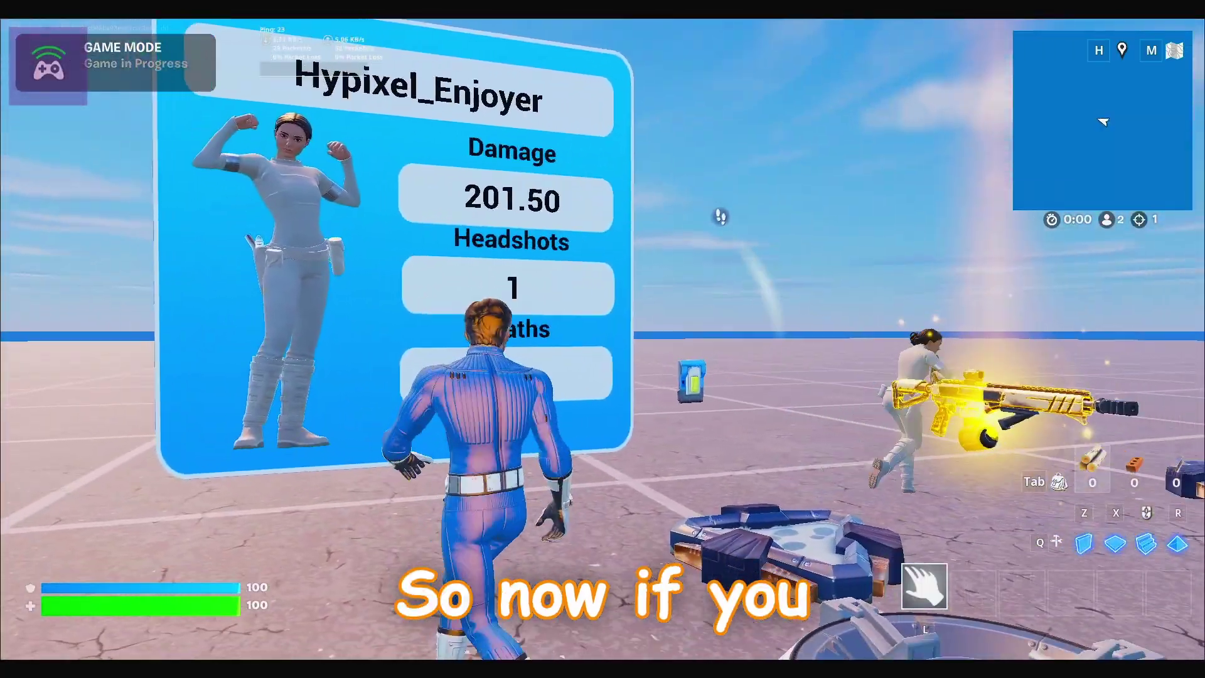
- Reopen the Customize Profile menu to check the saved stats, exit it and inspect the board
{"action": "key", "text": "w"}
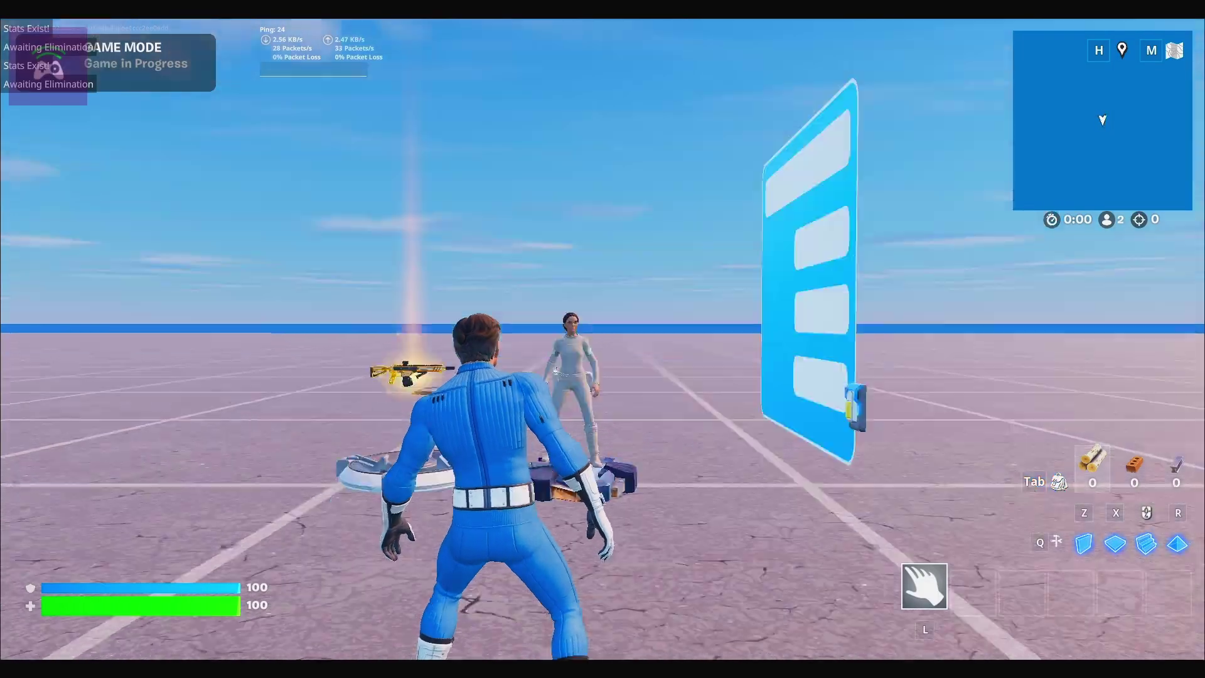
{"action": "key", "text": "e"}
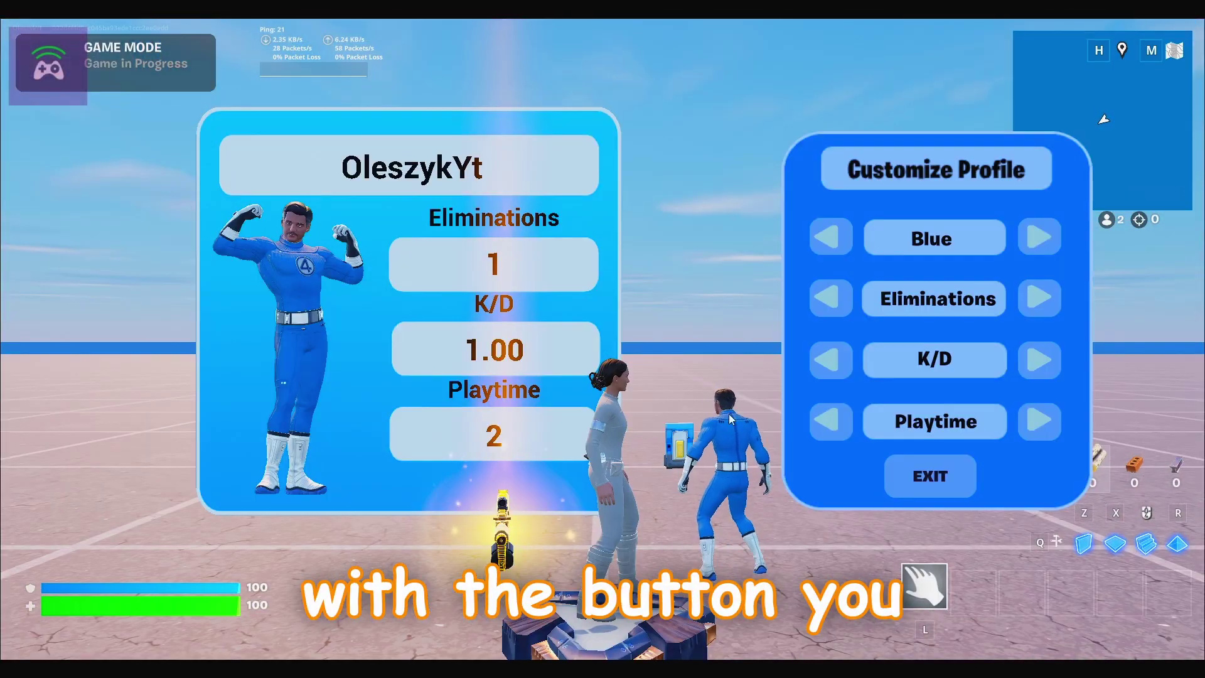
{"action": "left_click", "coordinate": [916, 480]}
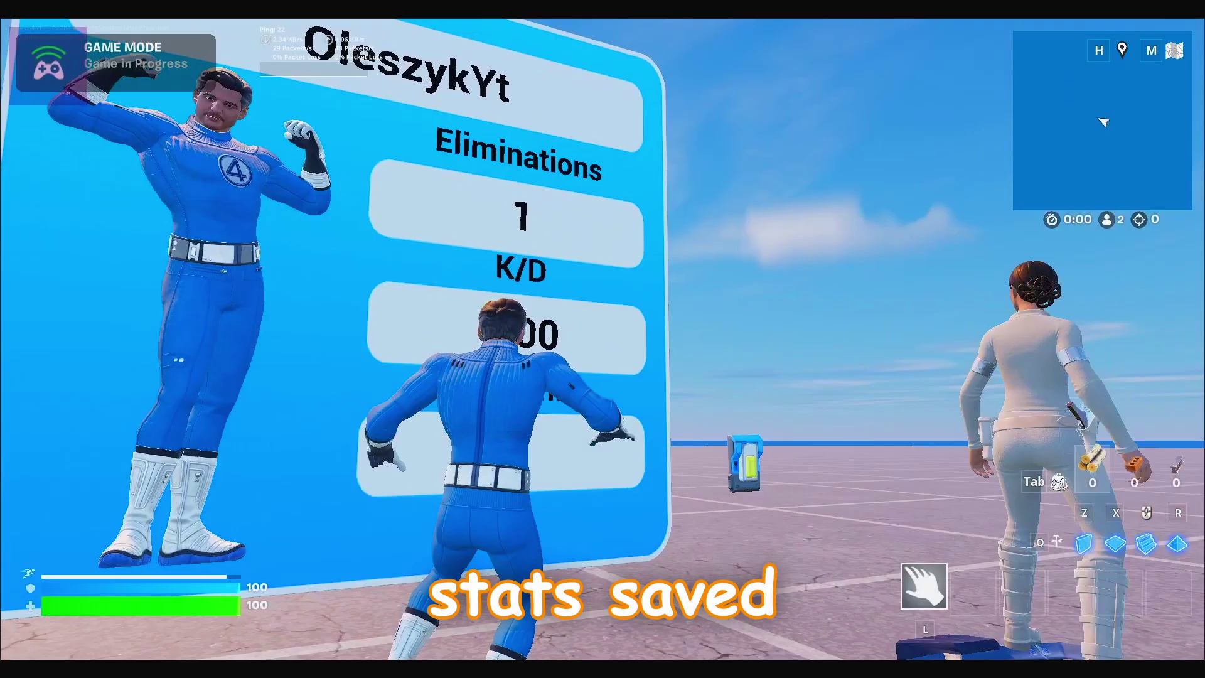
{"action": "key", "text": "s"}
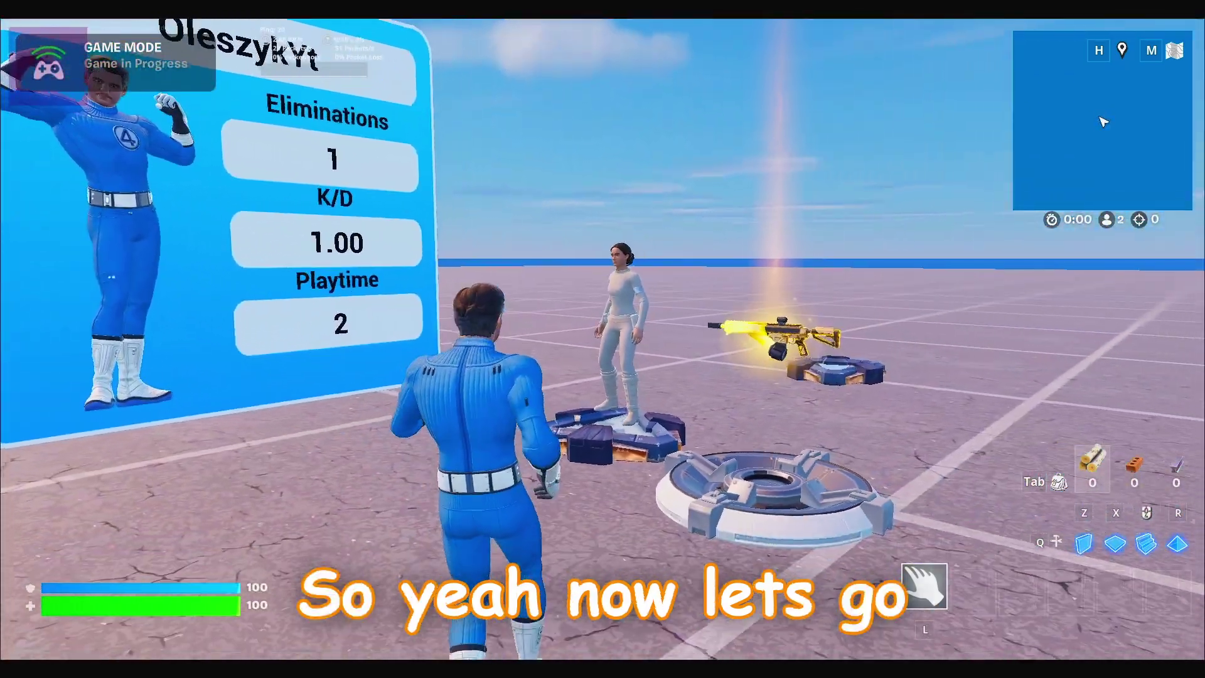
{"action": "key", "text": "w"}
{"action": "key", "text": "s"}
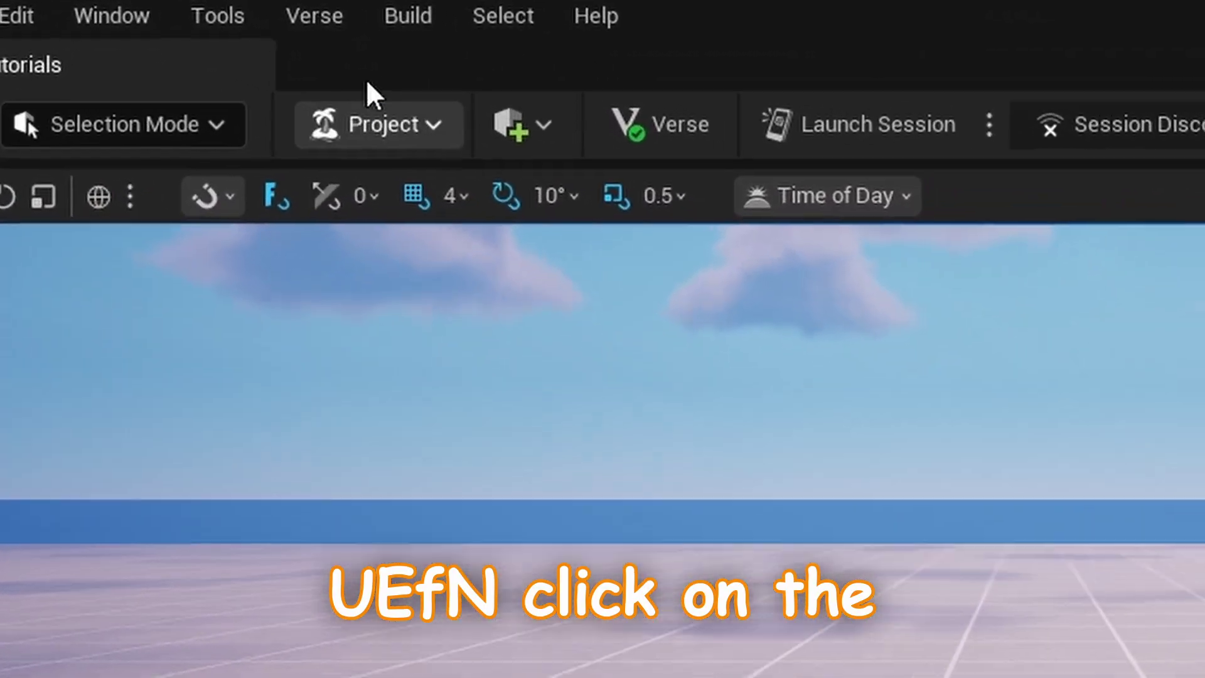
- Show the Verse Explorer and create a new Verse device file named StatsBoard_Verse in the Content folder
{"action": "left_click", "coordinate": [320, 17]}
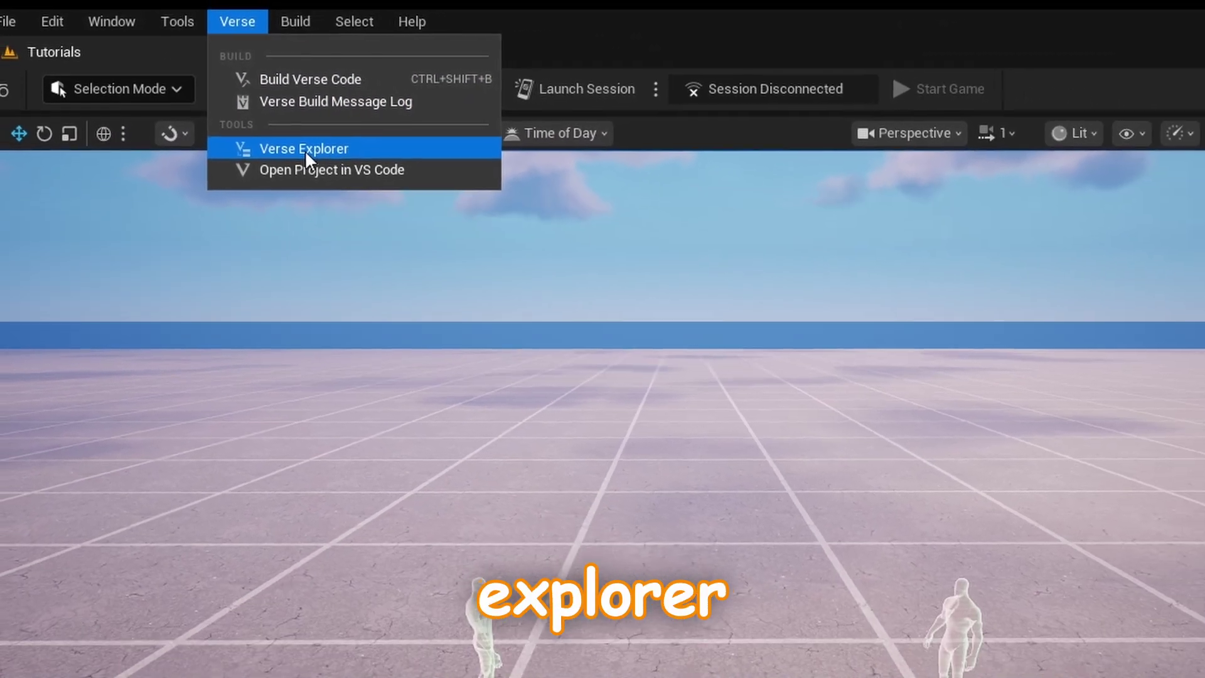
{"action": "left_click", "coordinate": [414, 223]}
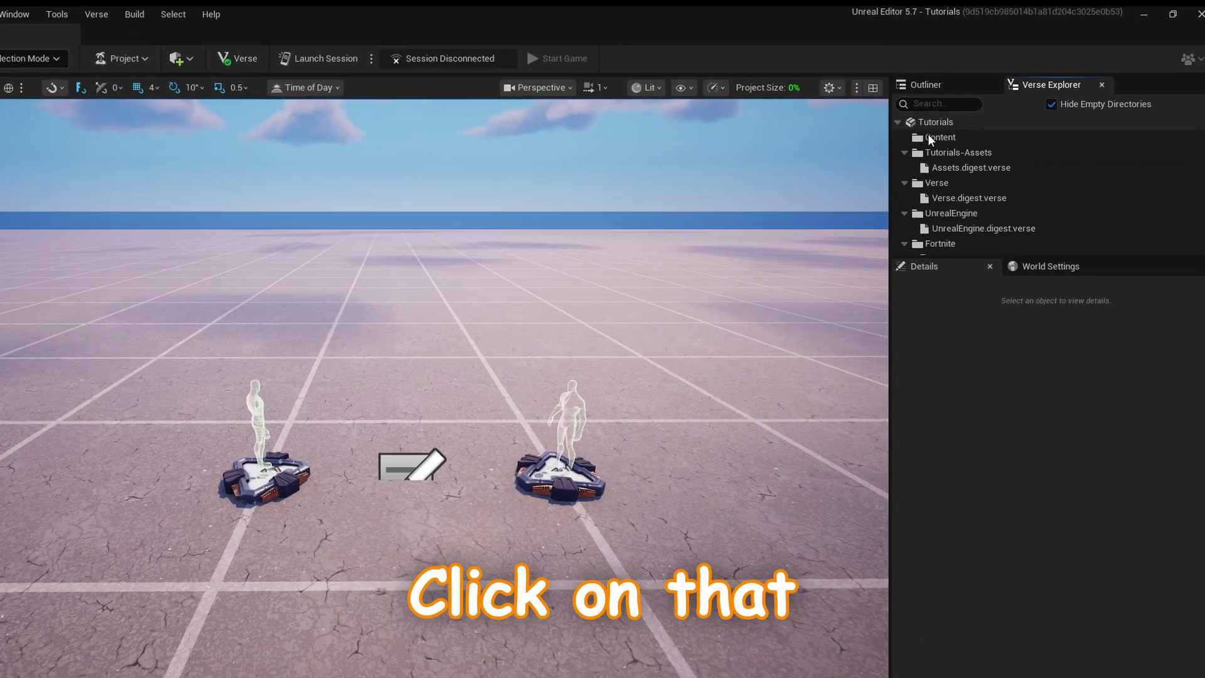
{"action": "left_click", "coordinate": [948, 137]}
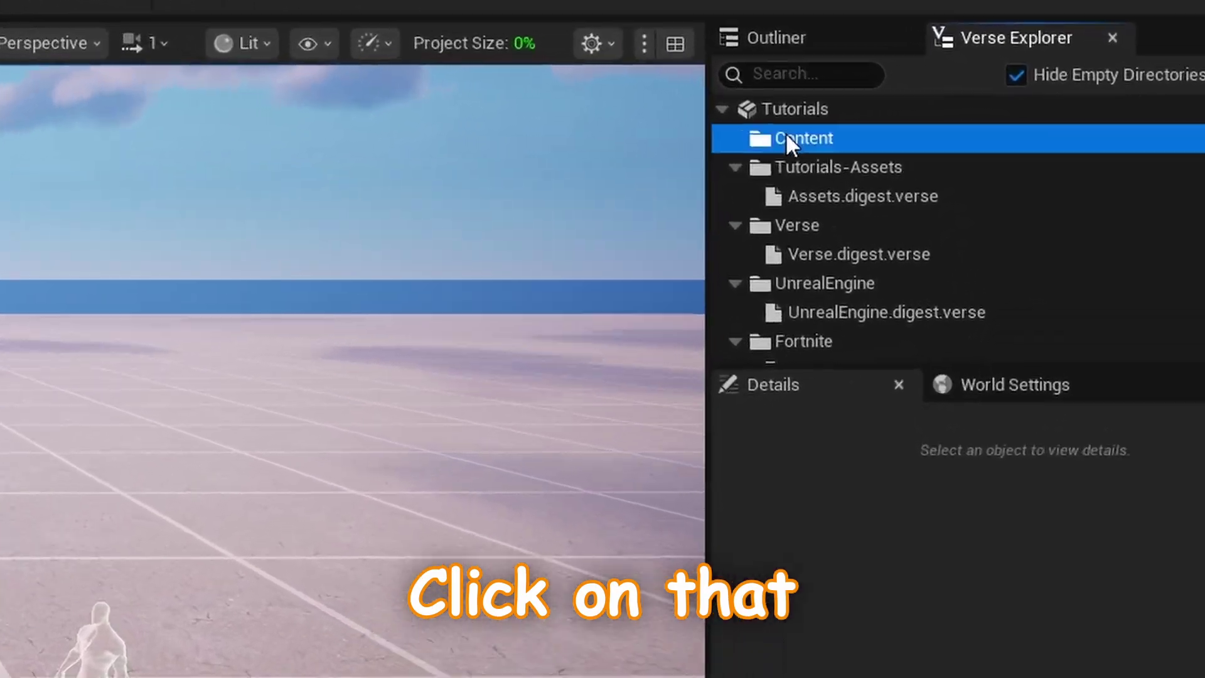
{"action": "right_click", "coordinate": [946, 135]}
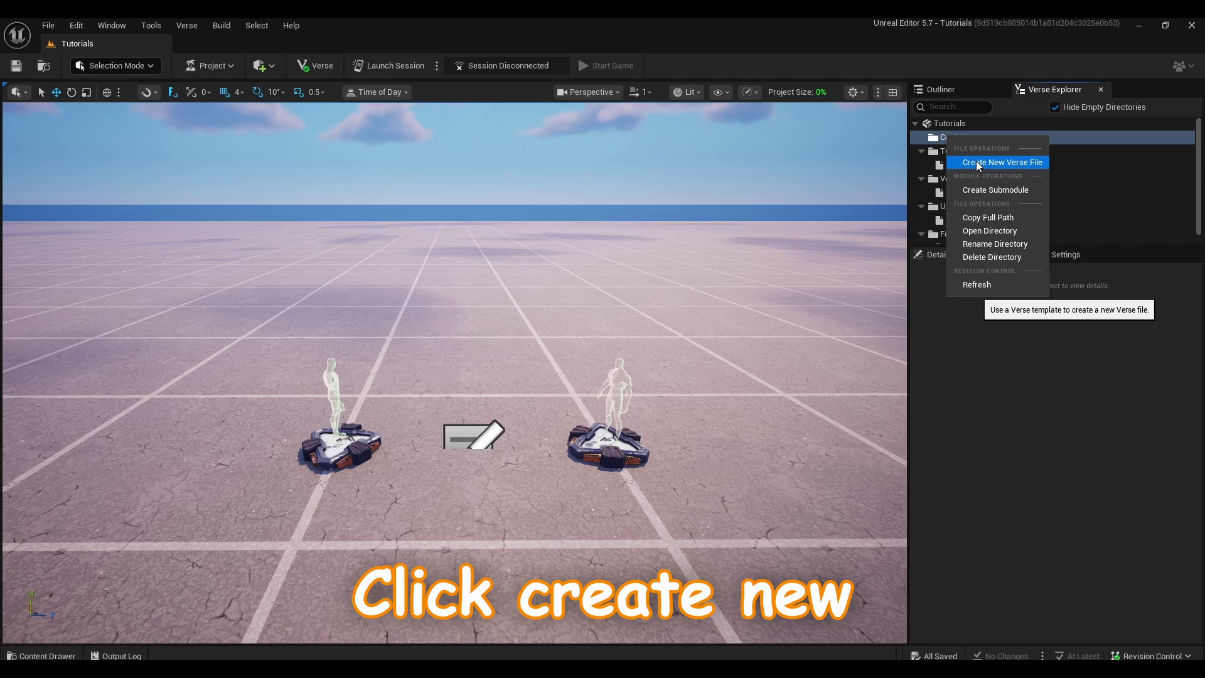
{"action": "left_click", "coordinate": [976, 160]}
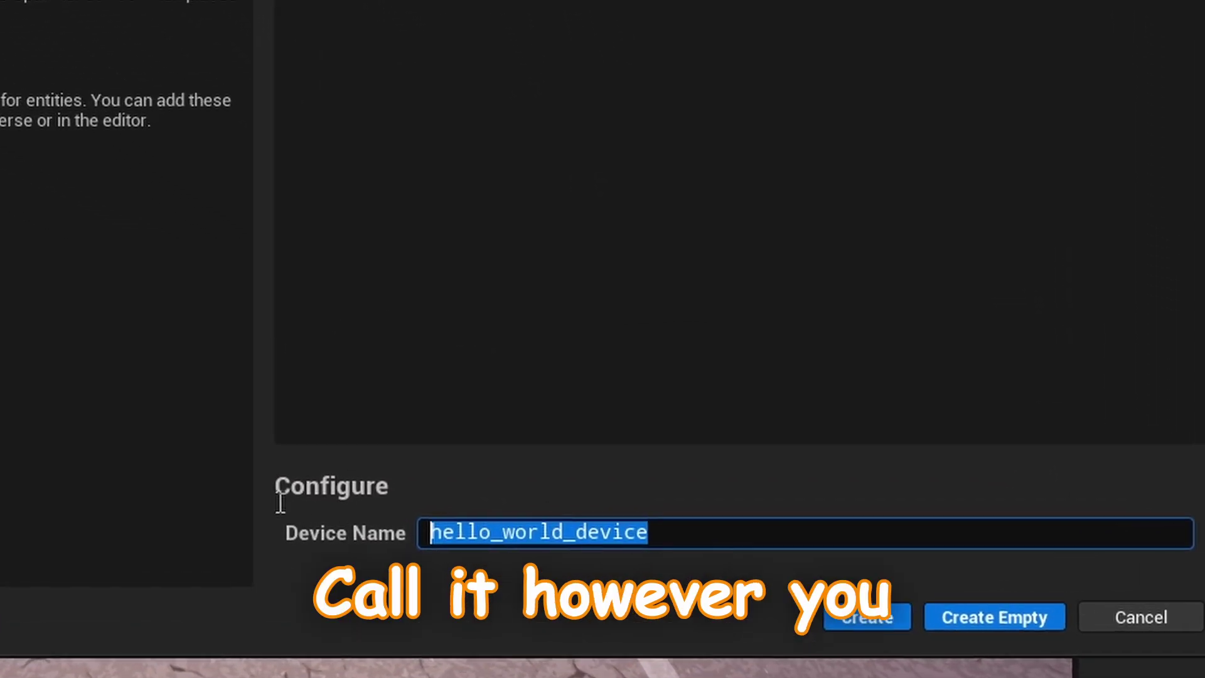
{"action": "key", "text": "BackSpace"}
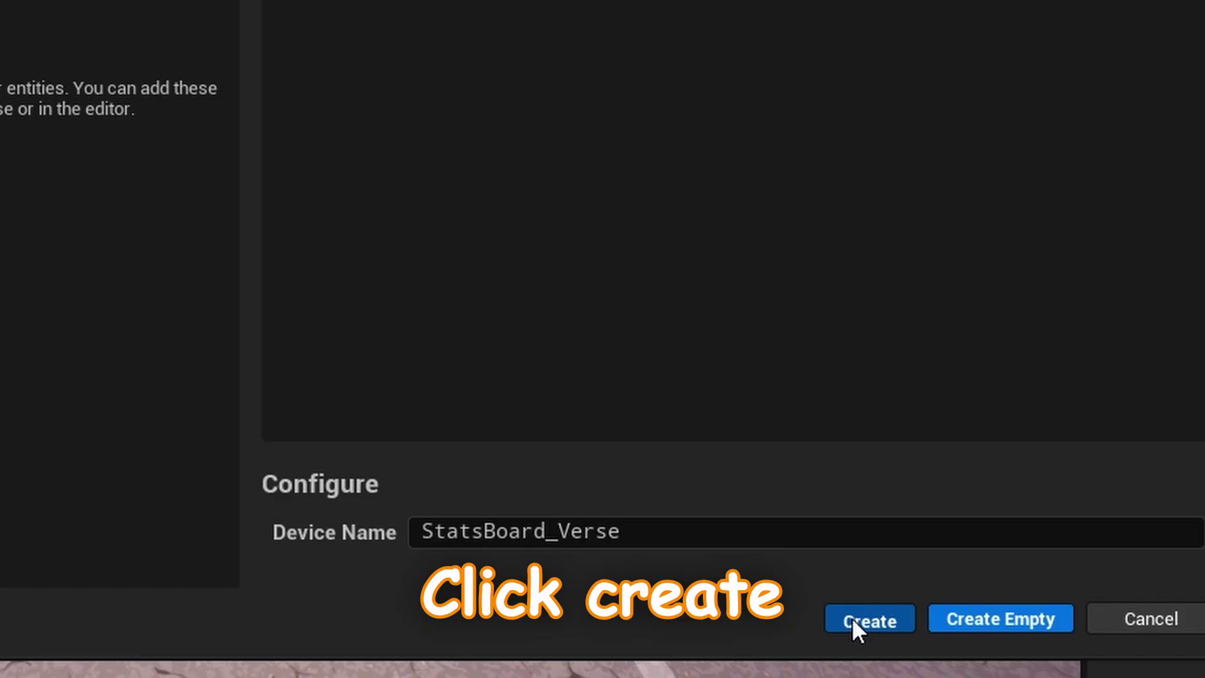
{"action": "left_click", "coordinate": [904, 646]}
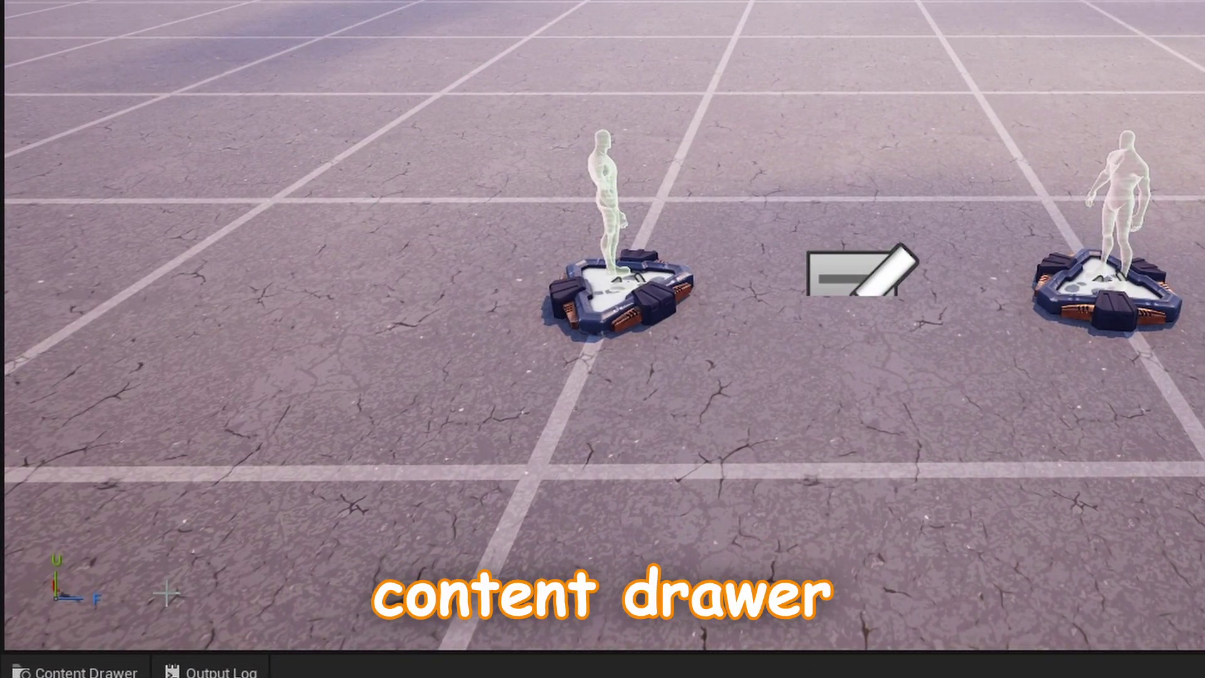
- Create a folder named StatsFolder in Tutorials Content and open it
{"action": "left_click", "coordinate": [75, 670]}
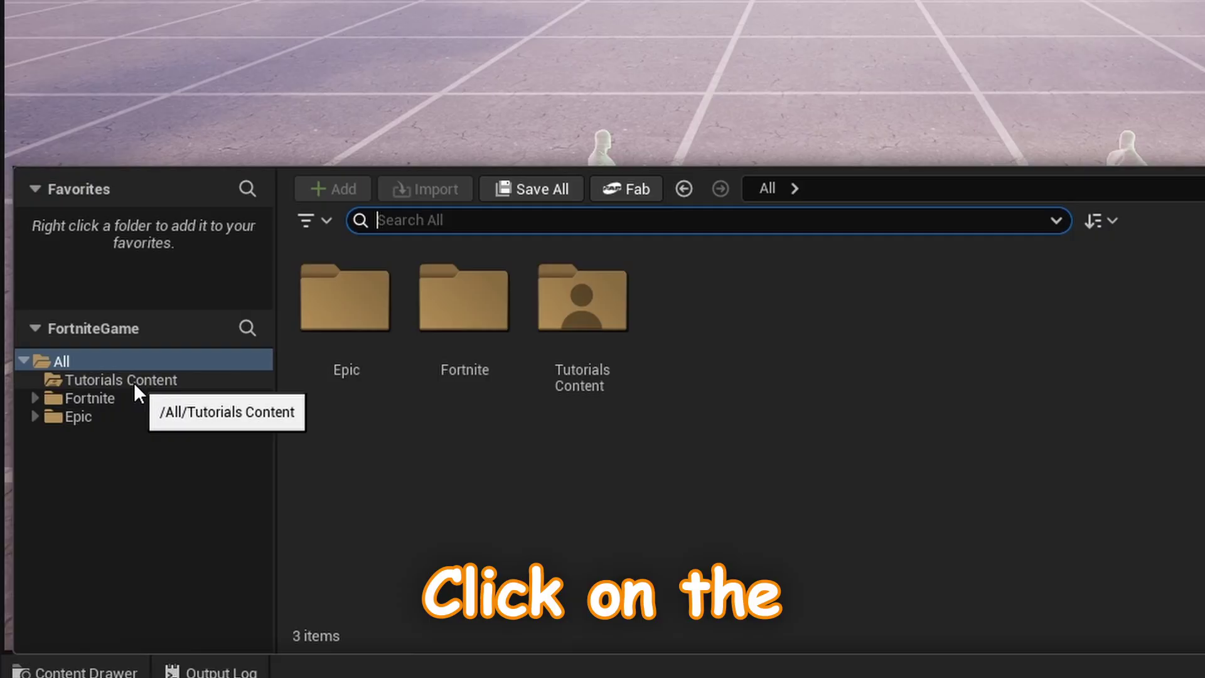
{"action": "left_click", "coordinate": [135, 384]}
{"action": "right_click", "coordinate": [785, 400]}
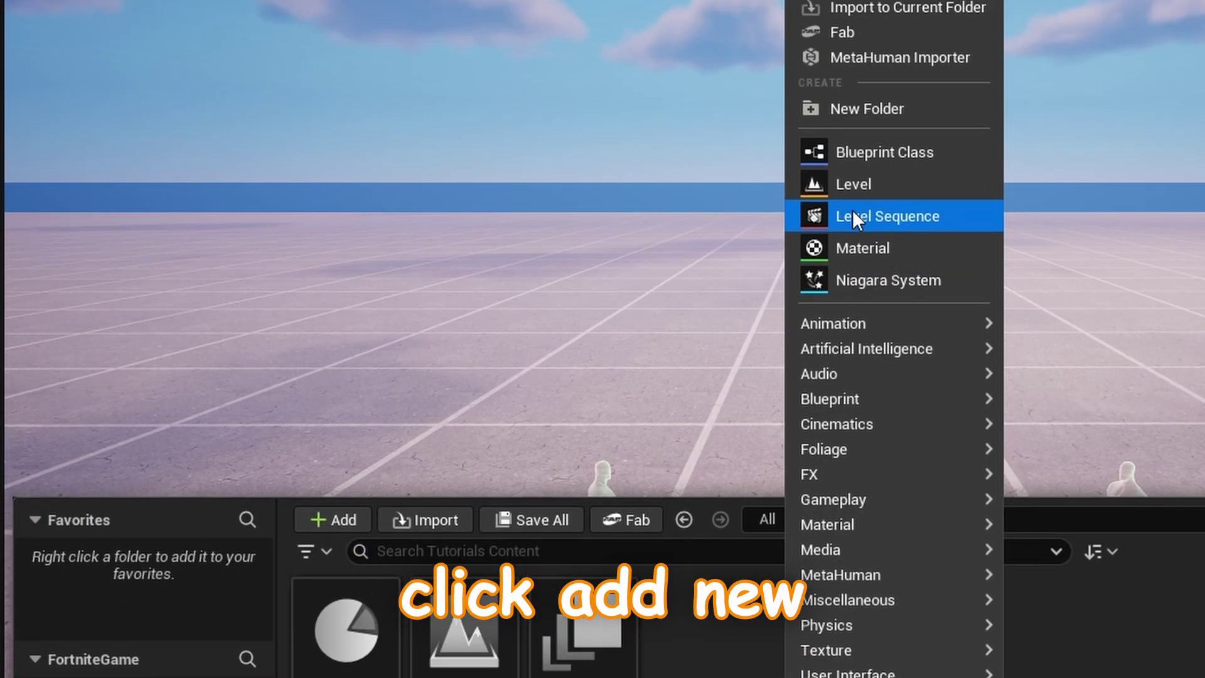
{"action": "left_click", "coordinate": [879, 190]}
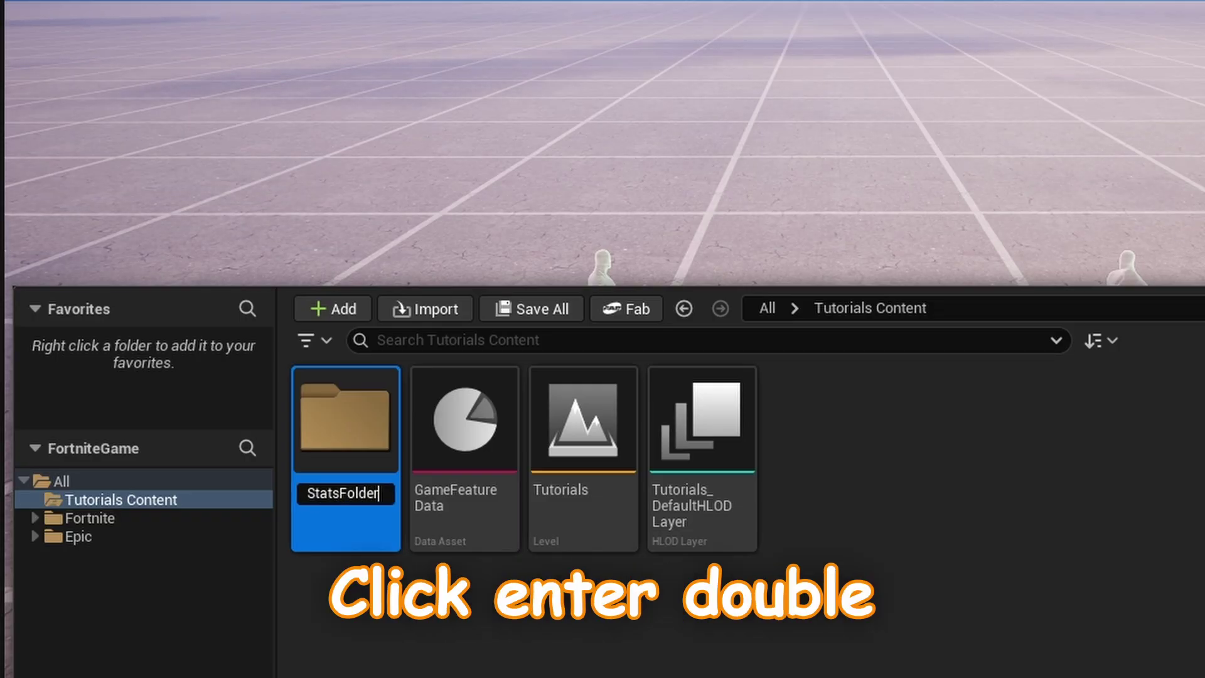
{"action": "key", "text": "Return"}
{"action": "double_click", "coordinate": [307, 458]}
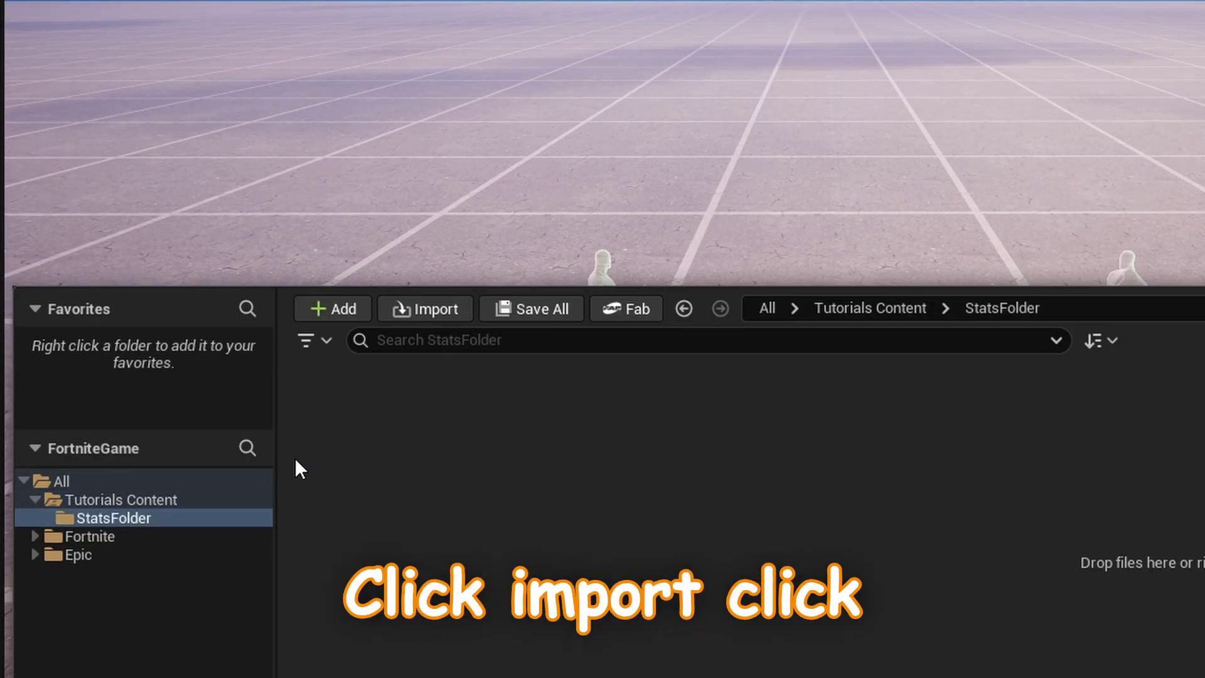
- Import all the PNG images from the Images folder of Custom_StatsBoard into StatsFolder
{"action": "left_click", "coordinate": [399, 303]}
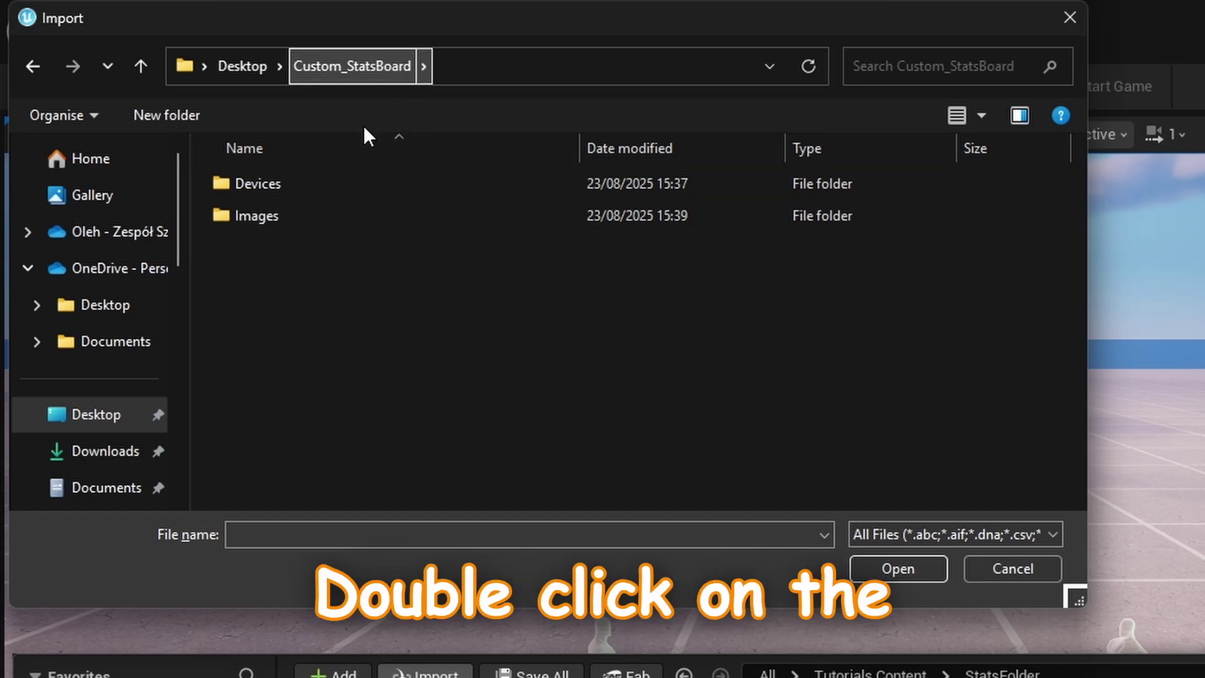
{"action": "double_click", "coordinate": [307, 208]}
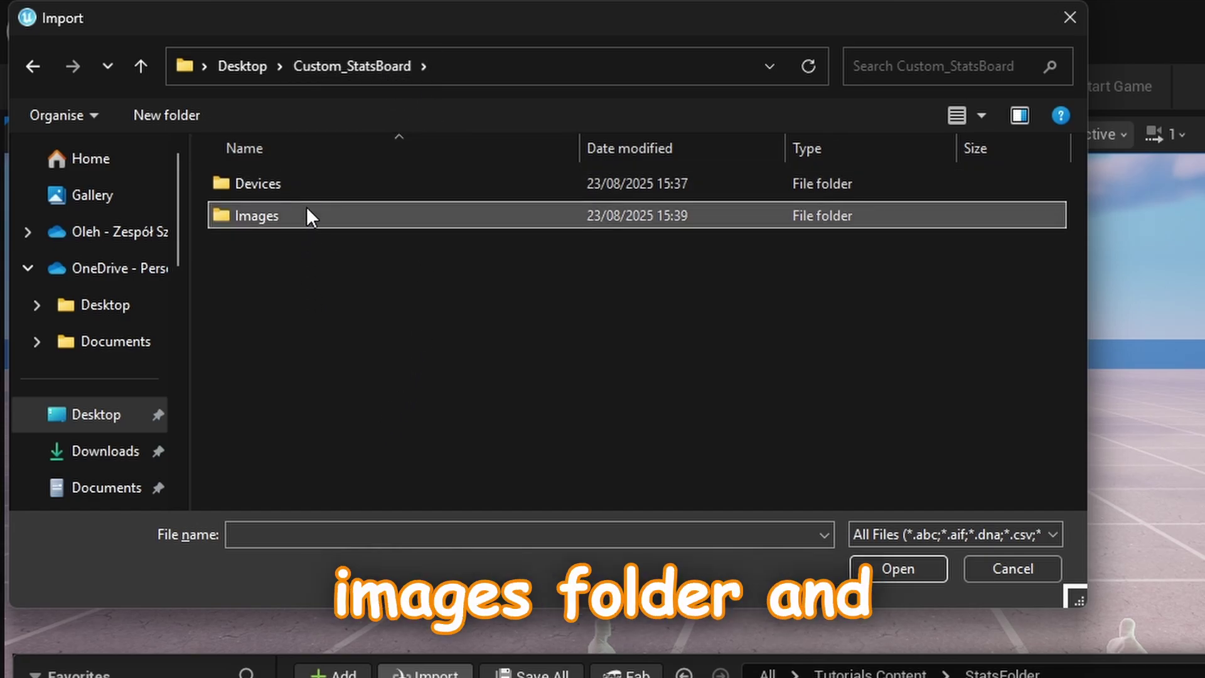
{"action": "left_click", "coordinate": [307, 393]}
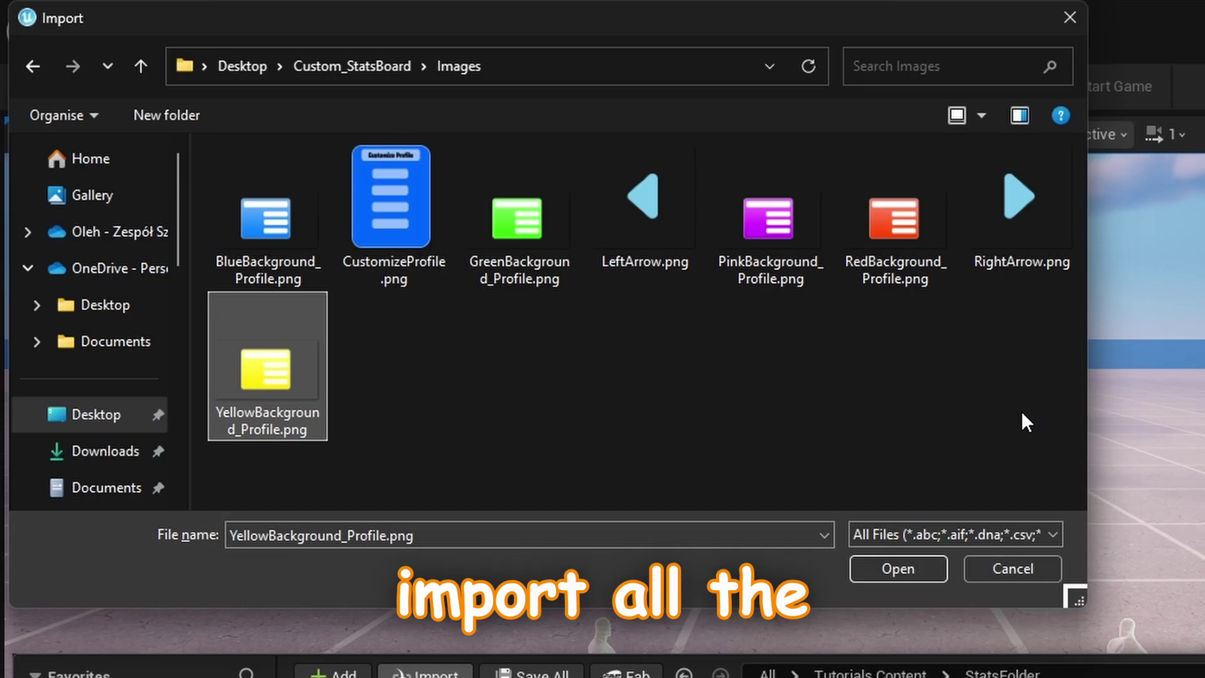
{"action": "left_click_drag", "start_coordinate": [1036, 439], "coordinate": [269, 175]}
{"action": "left_click", "coordinate": [935, 574]}
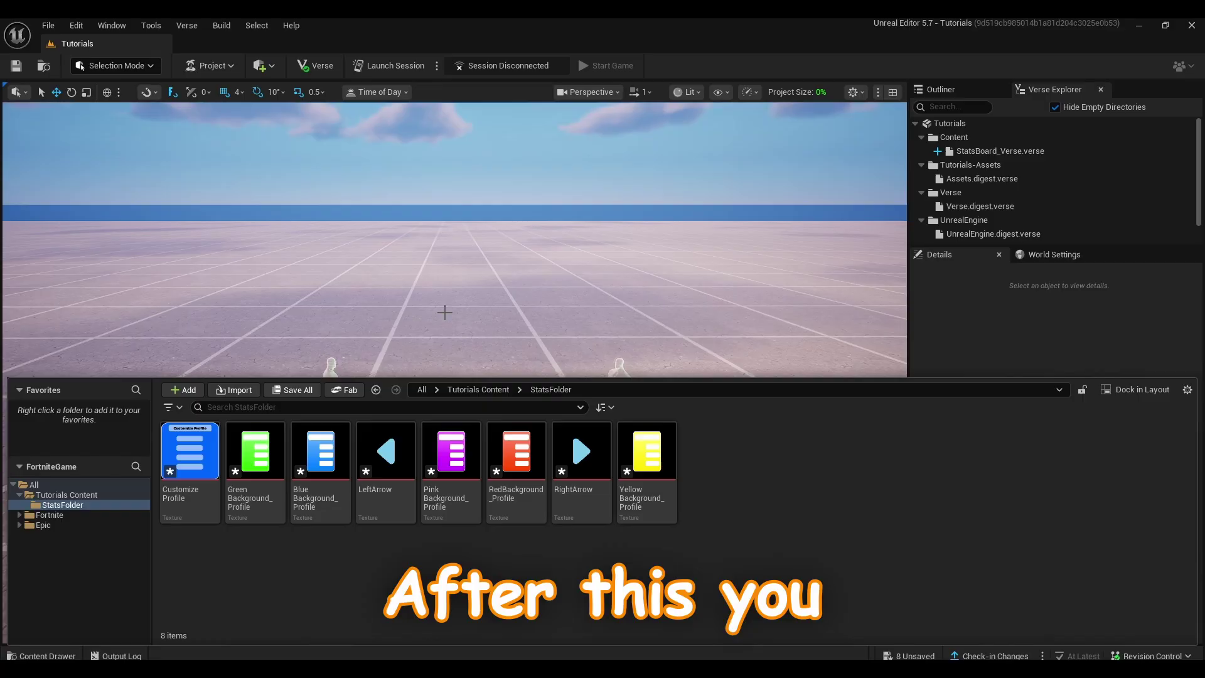
- Copy all the text of Button_device.txt from the Devices folder of Custom_StatsBoard and paste it into the UEFN level
{"action": "right_click_drag", "start_coordinate": [444, 312], "coordinate": [451, 332]}
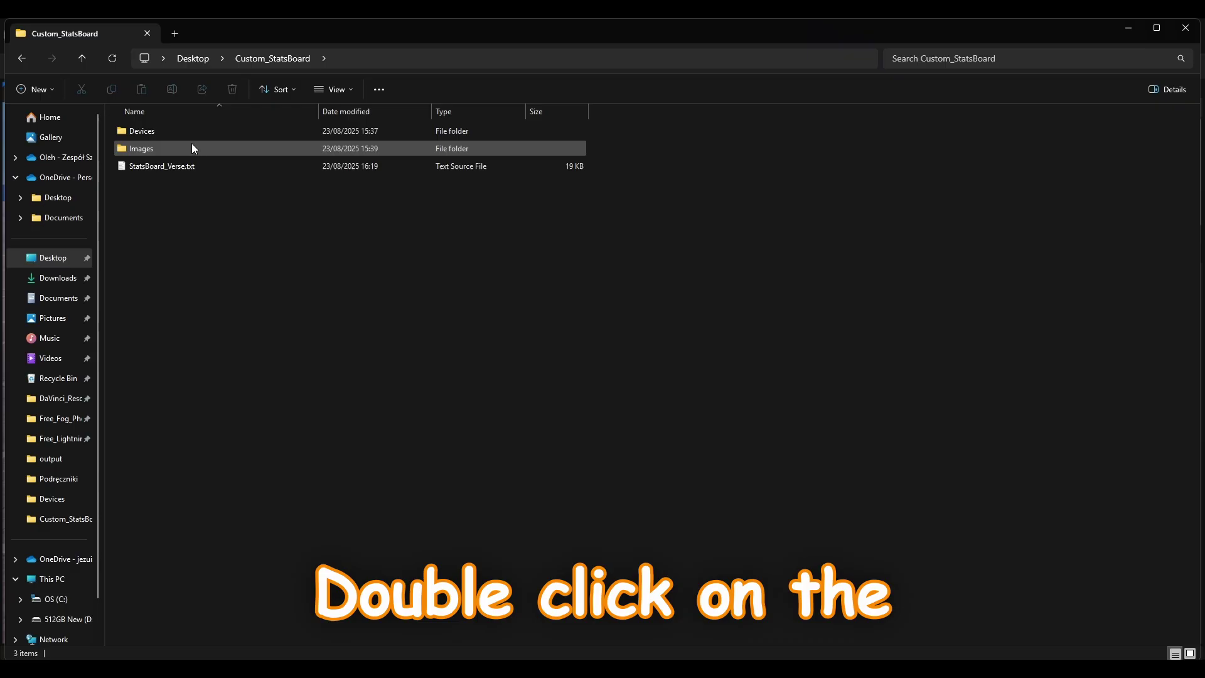
{"action": "double_click", "coordinate": [157, 133]}
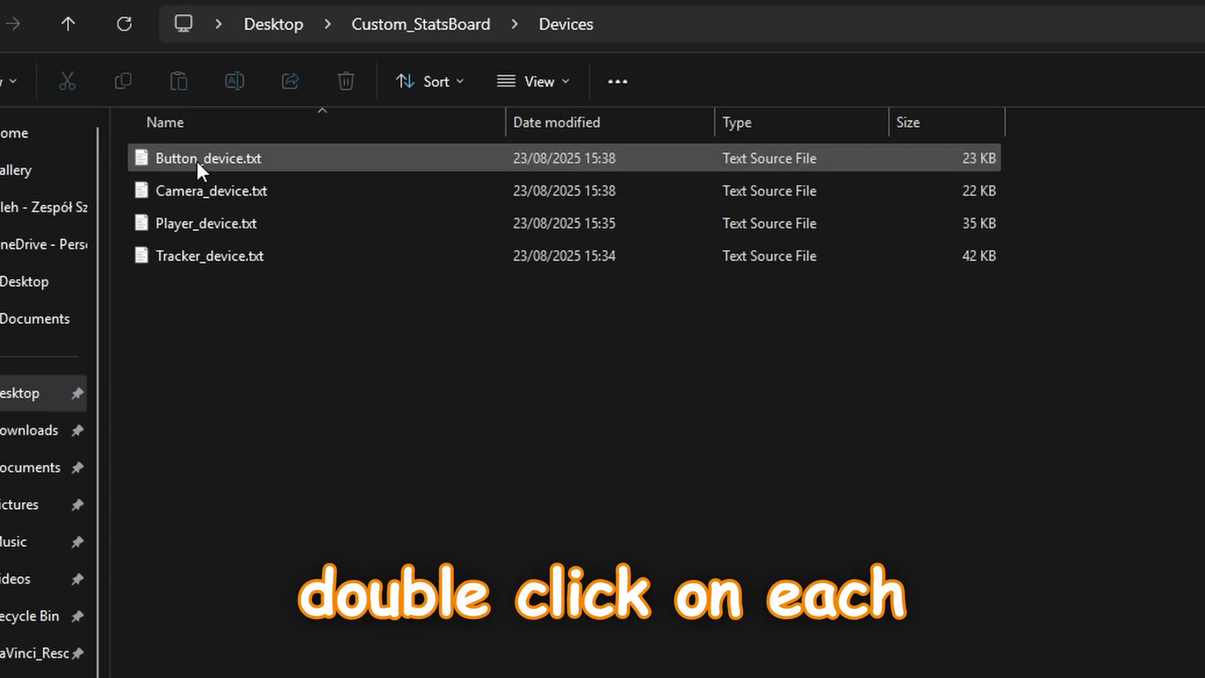
{"action": "double_click", "coordinate": [195, 163]}
{"action": "key", "text": "ctrl+a"}
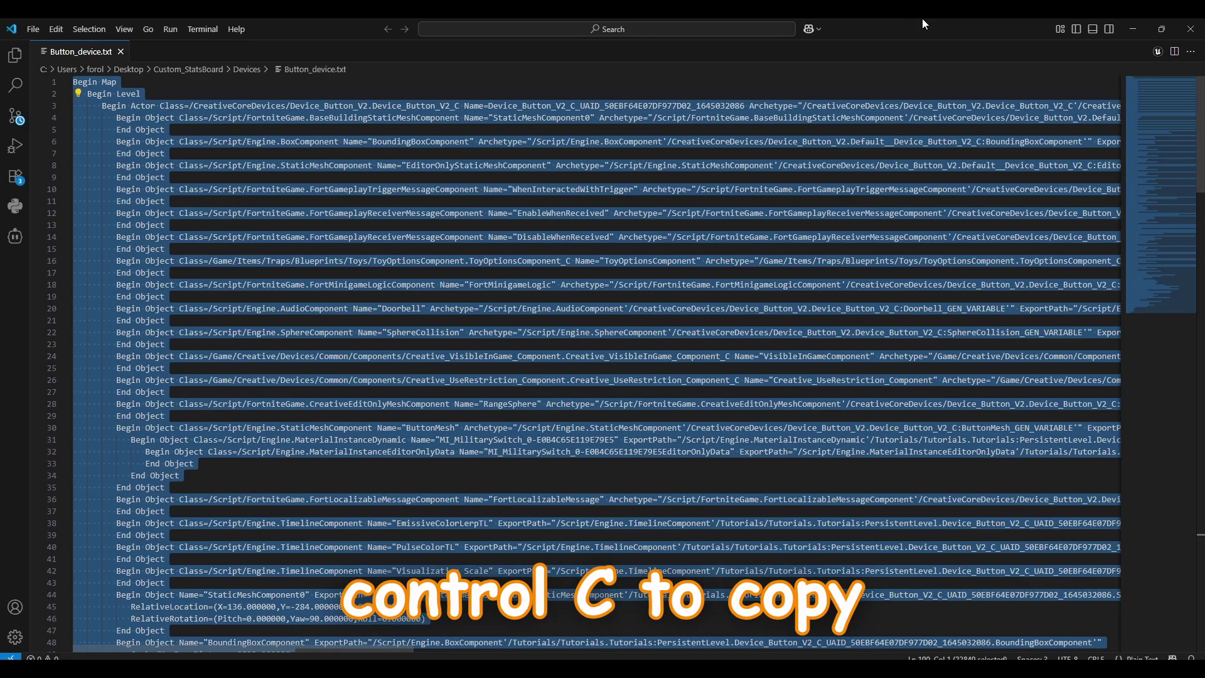
{"action": "left_click", "coordinate": [1190, 23]}
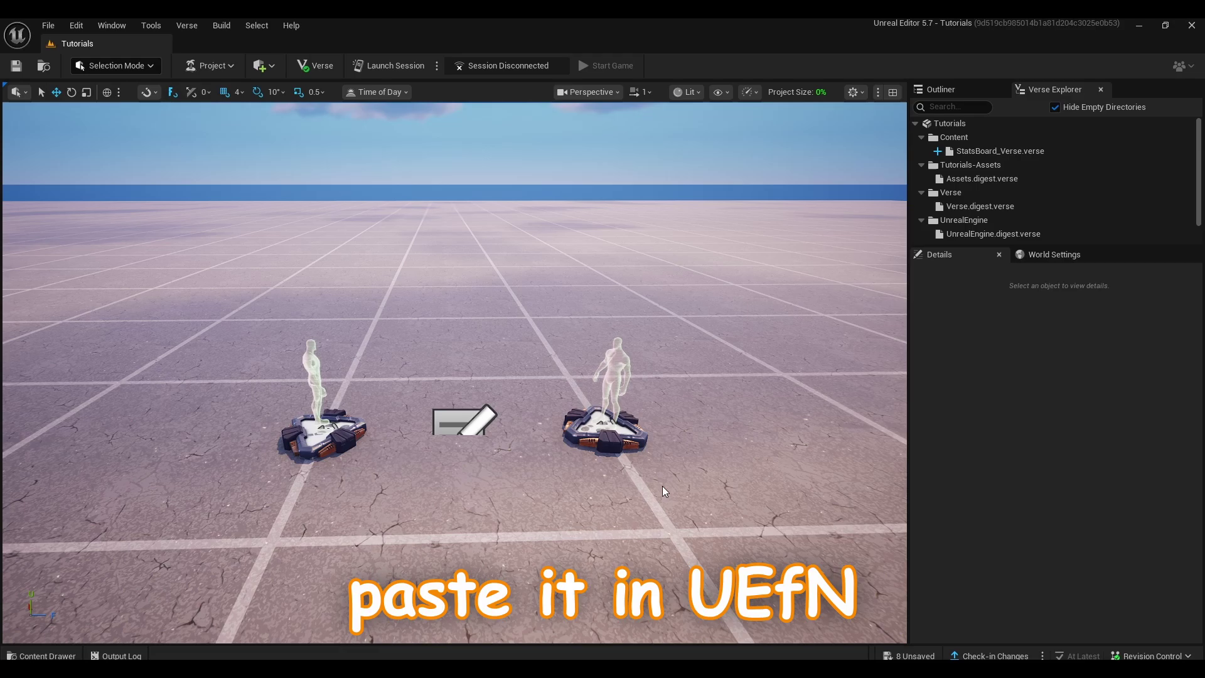
{"action": "key", "text": "ctrl+v"}
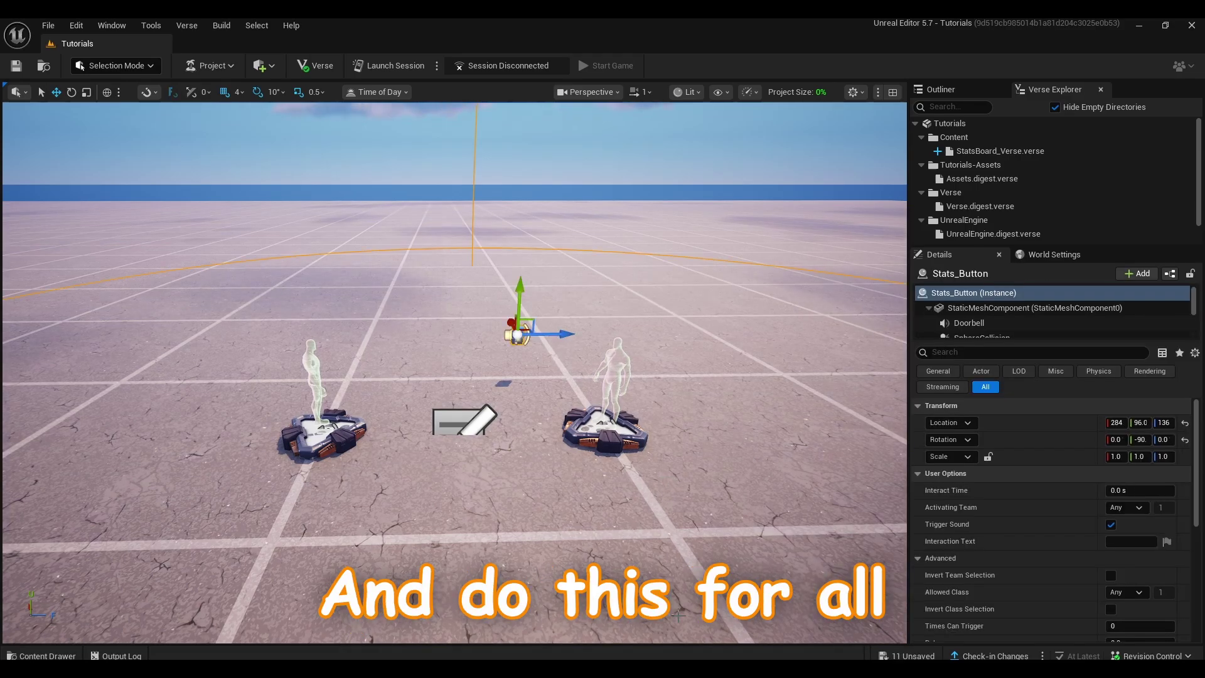
- Switch to Discord, view the ticket form in the code-order channel and close it without submitting
{"action": "key", "text": "alt+Tab"}
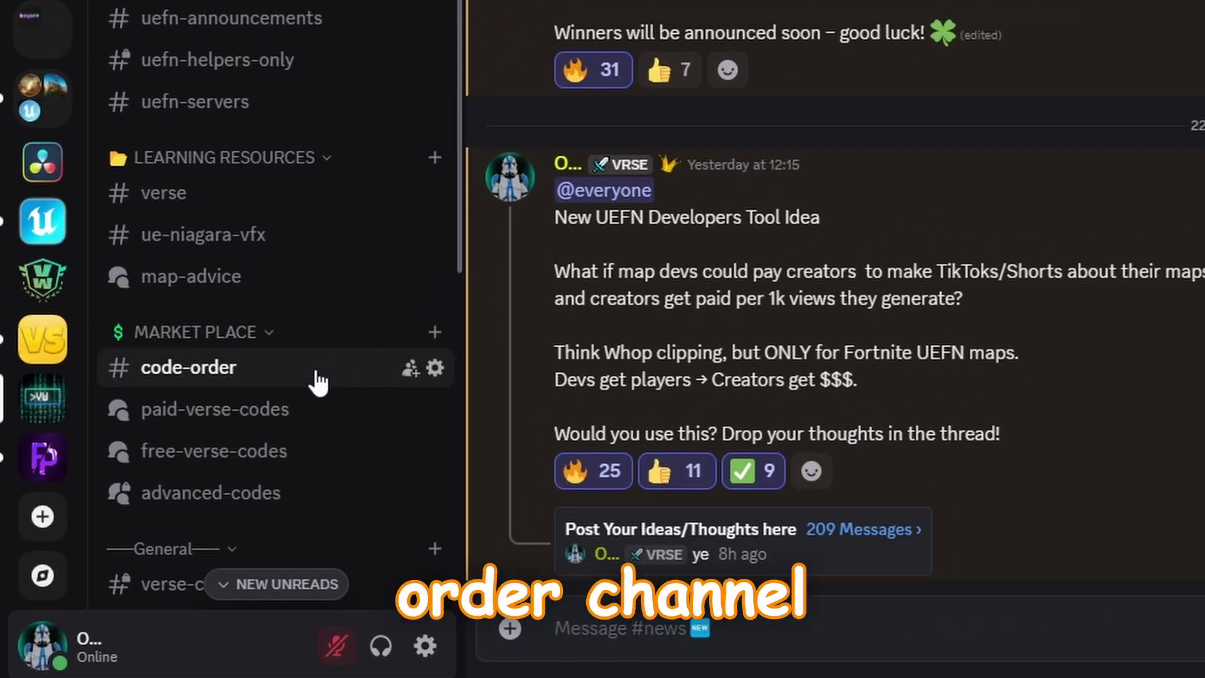
{"action": "left_click", "coordinate": [318, 380]}
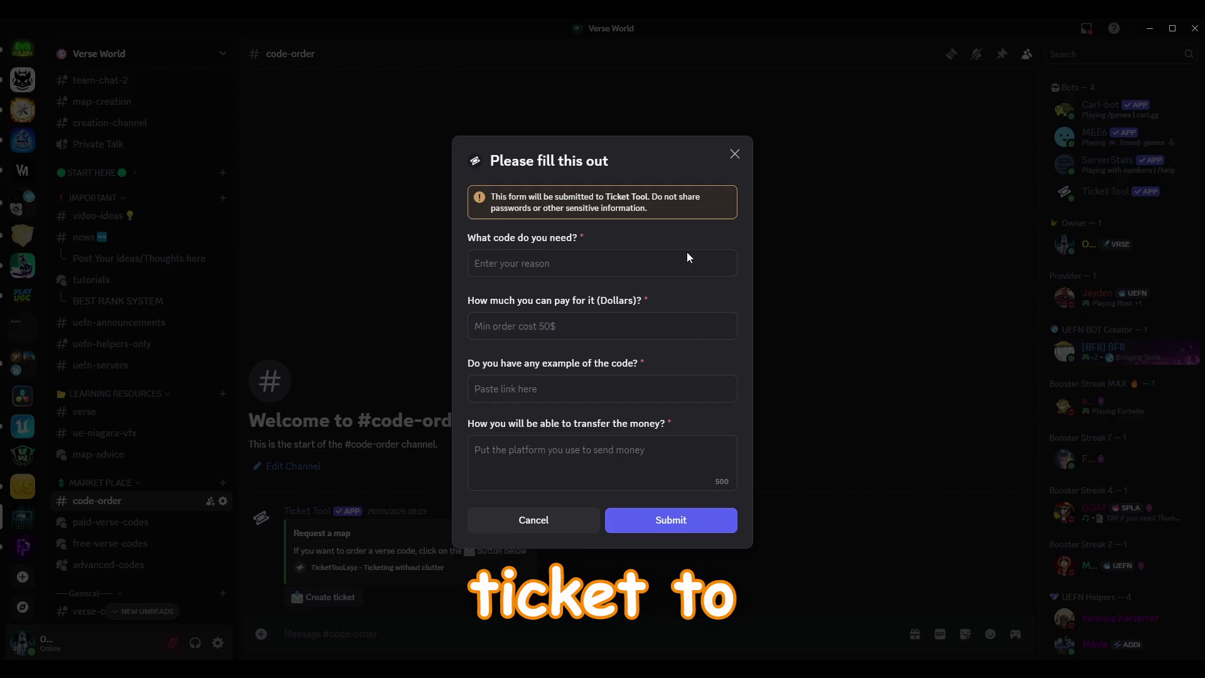
{"action": "left_click", "coordinate": [735, 156]}
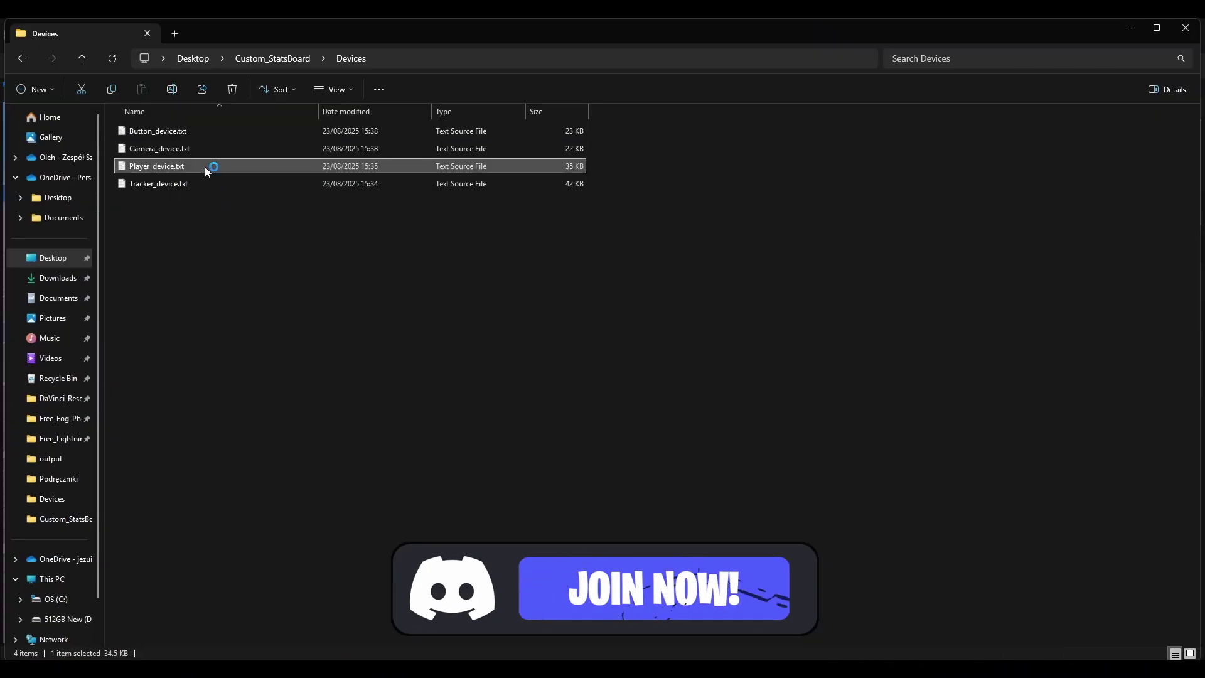
- Copy the contents of Player_device.txt and the other remaining device files and paste them into the level
{"action": "double_click", "coordinate": [205, 167]}
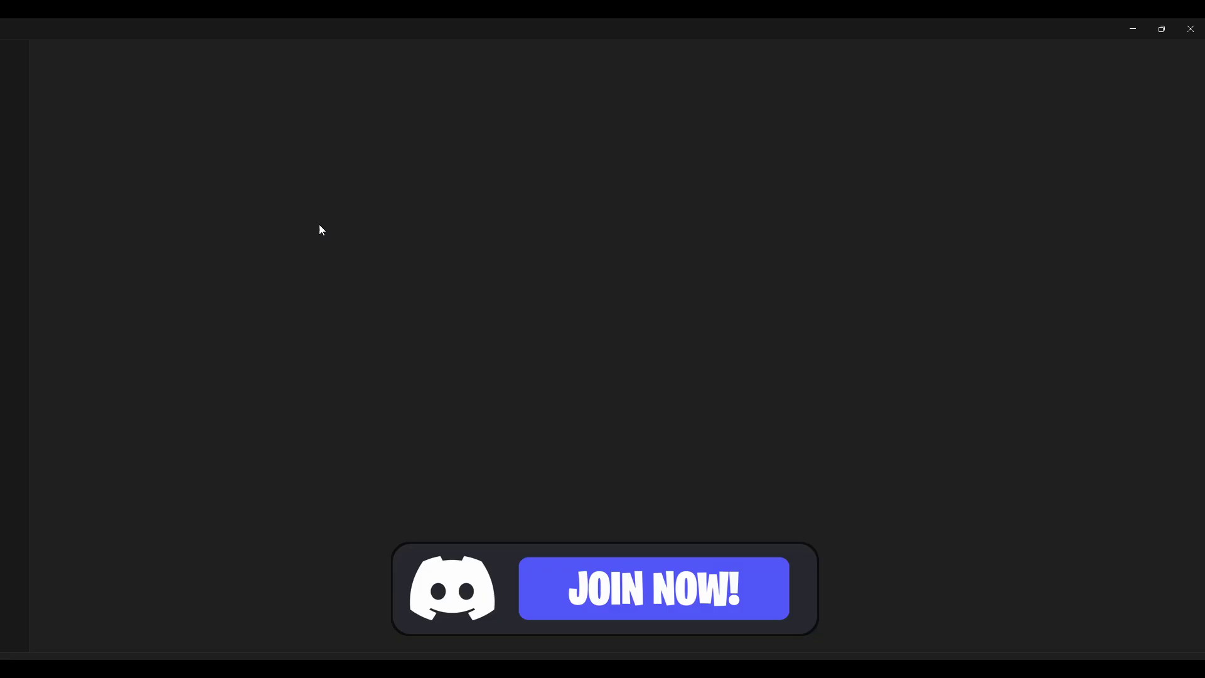
{"action": "key", "text": "ctrl+a"}
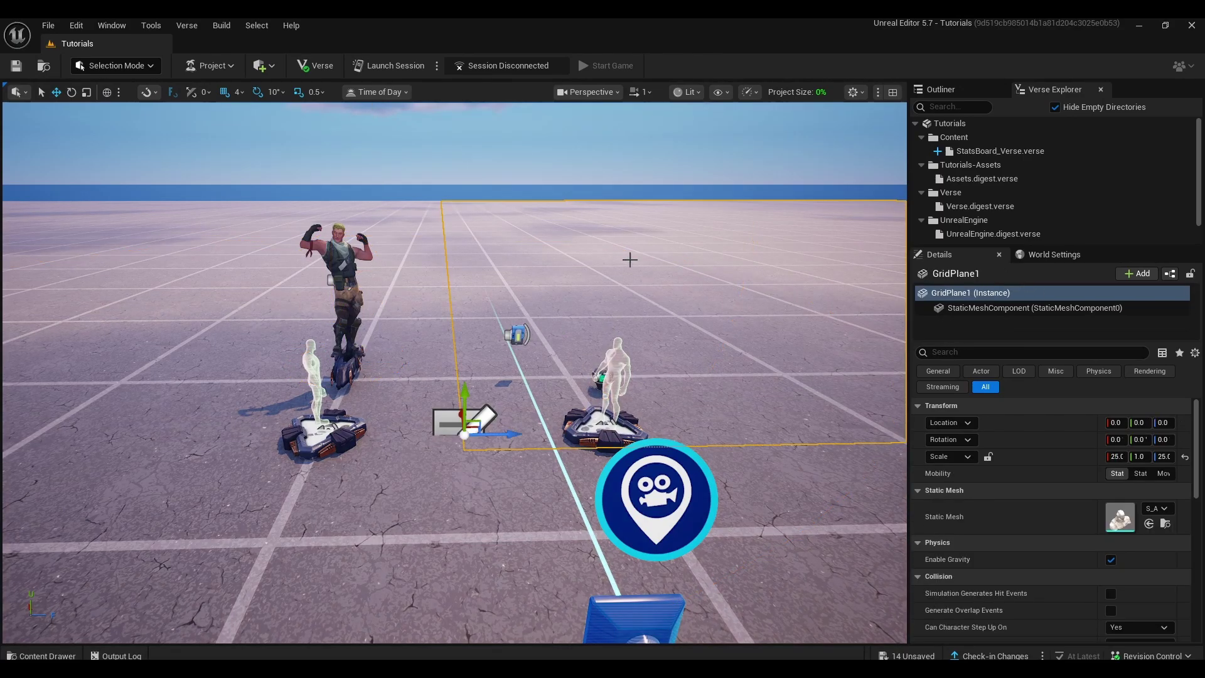
{"action": "left_click", "coordinate": [419, 154]}
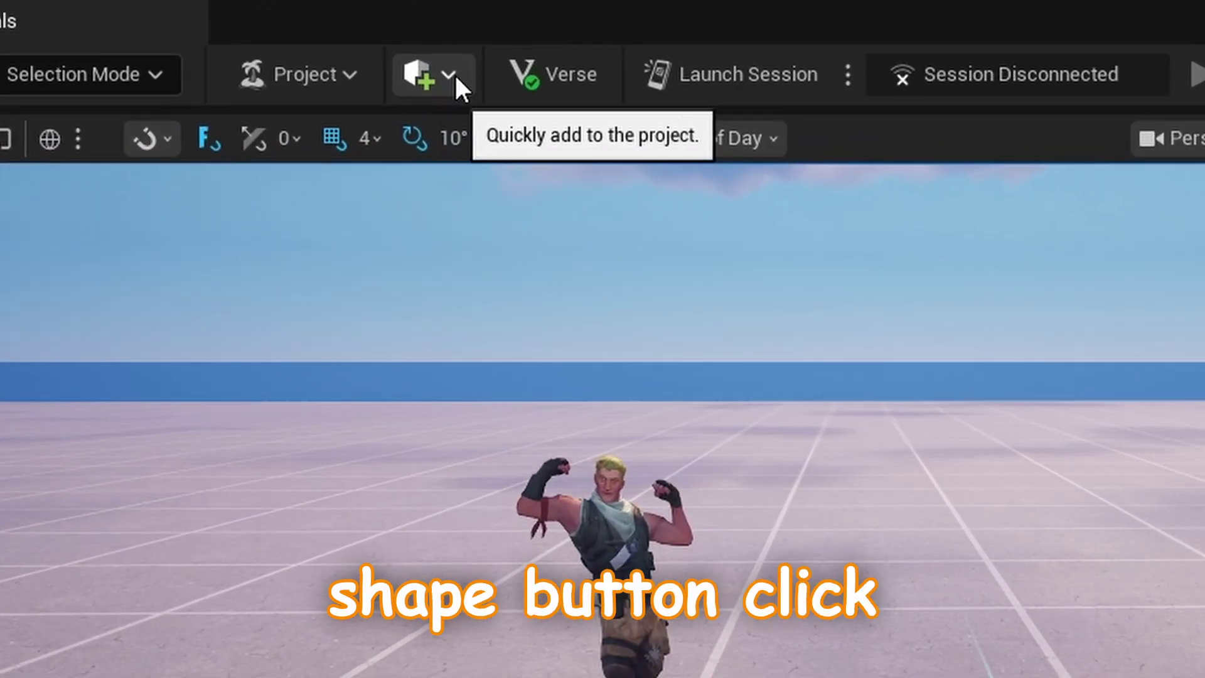
- Add a Plane shape to the level and convert it to a prop with the scripted actor action
{"action": "left_click", "coordinate": [273, 66]}
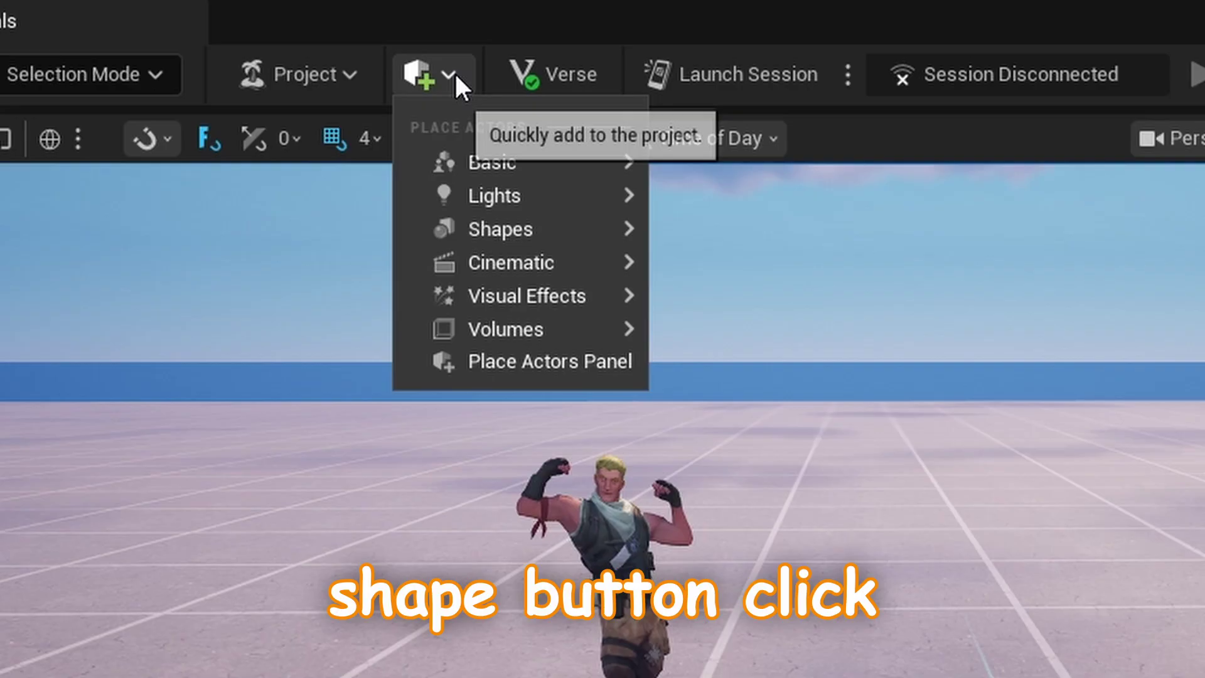
{"action": "mouse_move", "coordinate": [506, 229]}
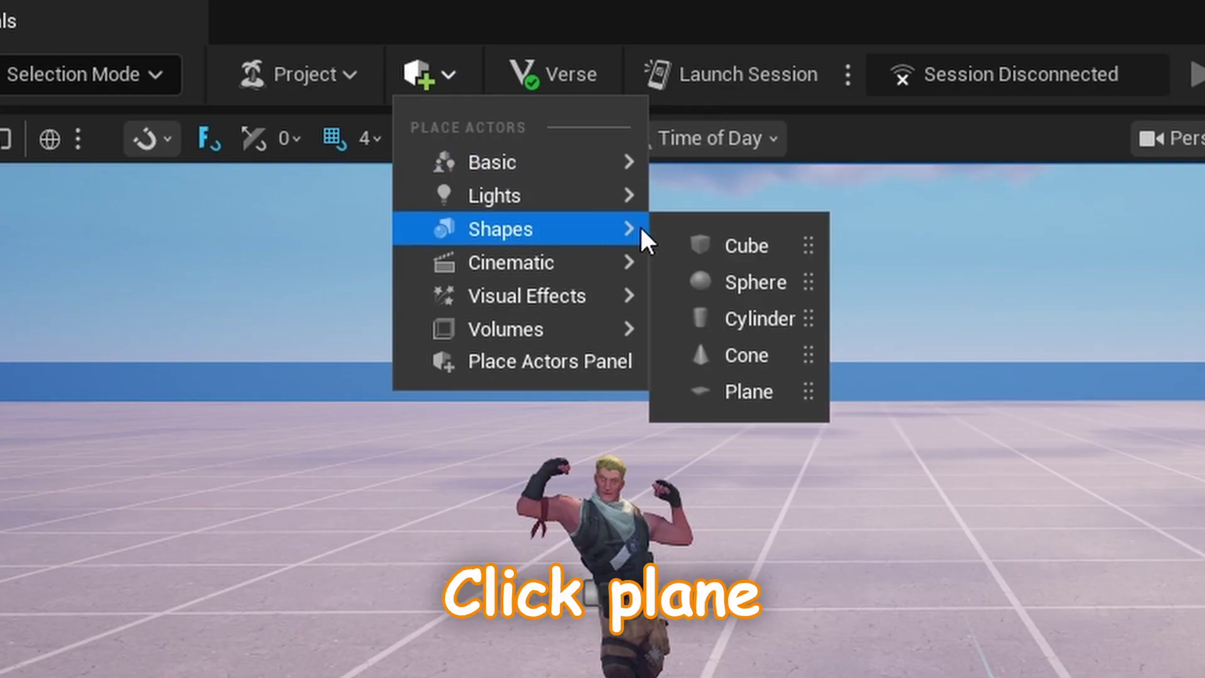
{"action": "left_click", "coordinate": [761, 395]}
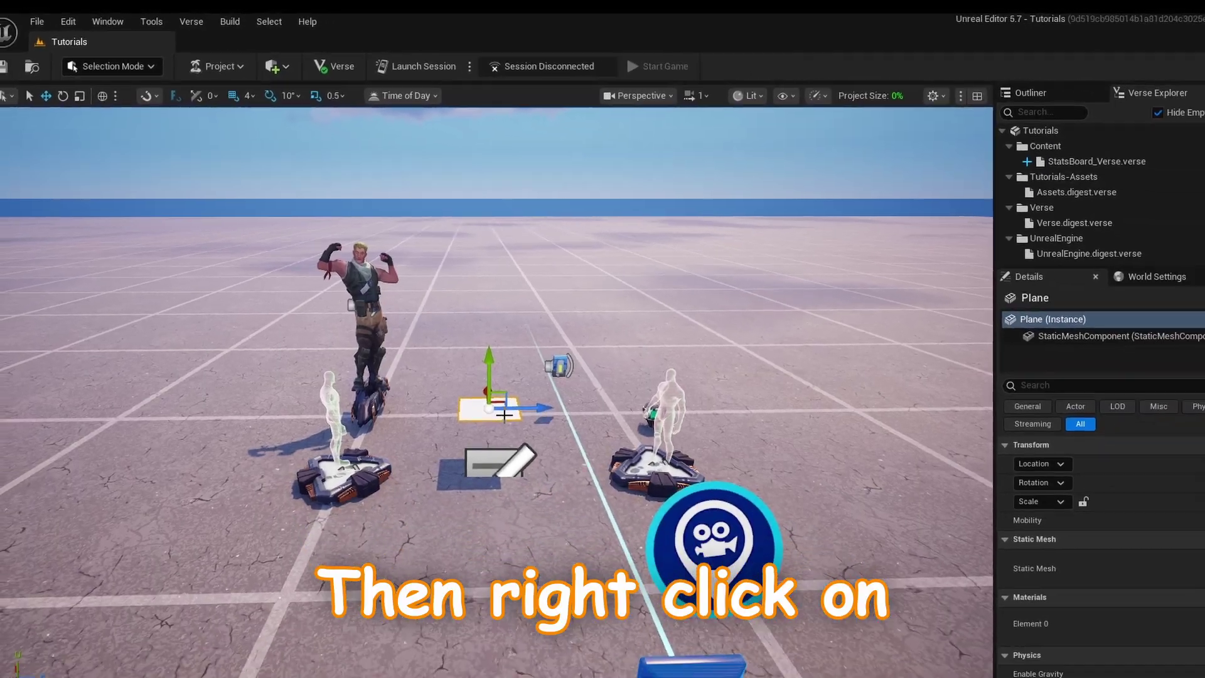
{"action": "right_click", "coordinate": [672, 584]}
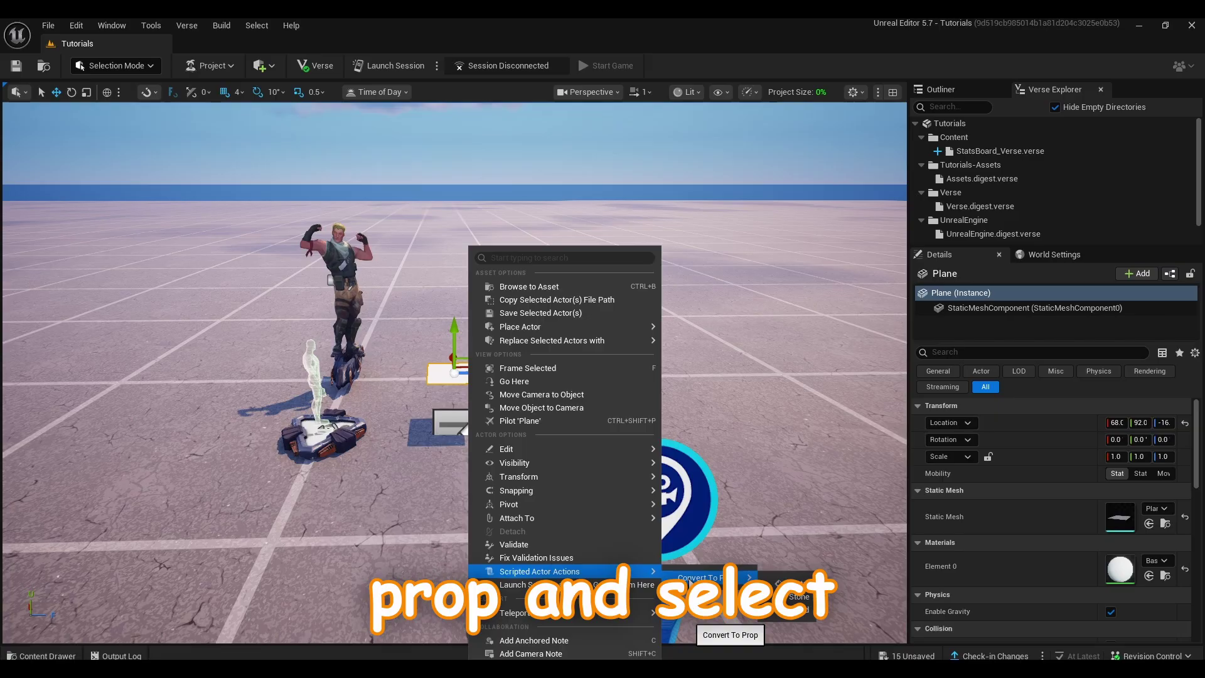
{"action": "left_click", "coordinate": [792, 583]}
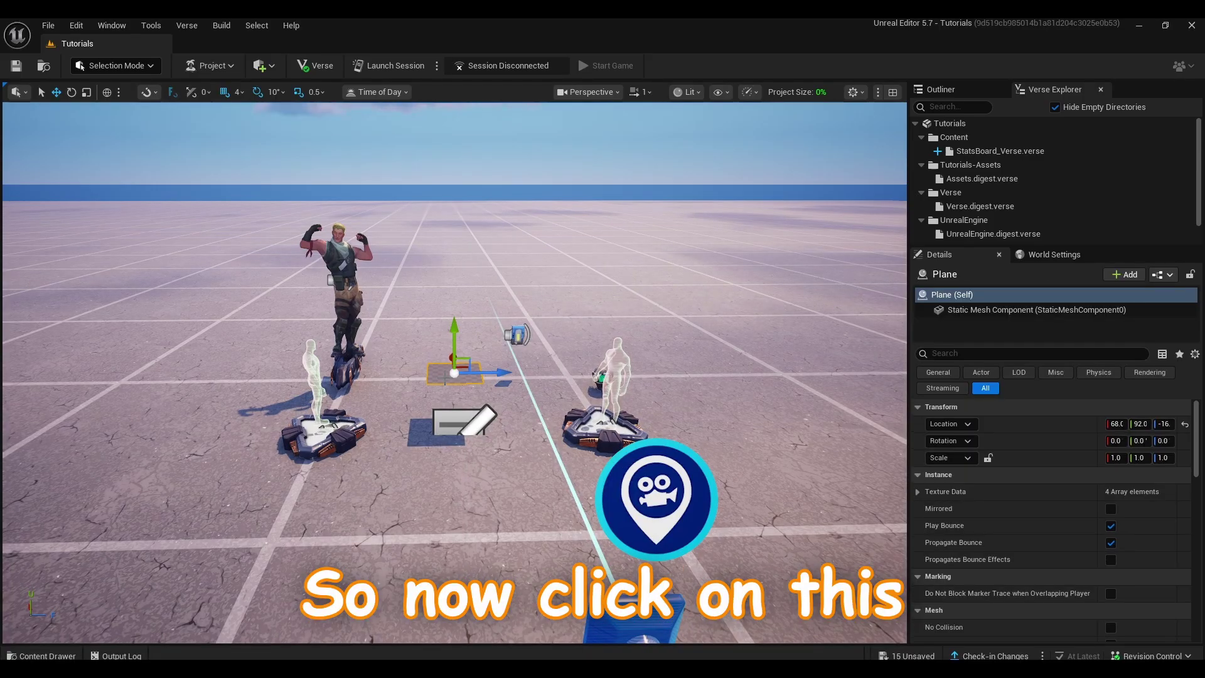
- Scale the plane prop to 5.94, 1.0, 10.0 and rotate it 90° so it stands upright behind the player figure
{"action": "left_click_drag", "start_coordinate": [908, 466], "coordinate": [778, 496]}
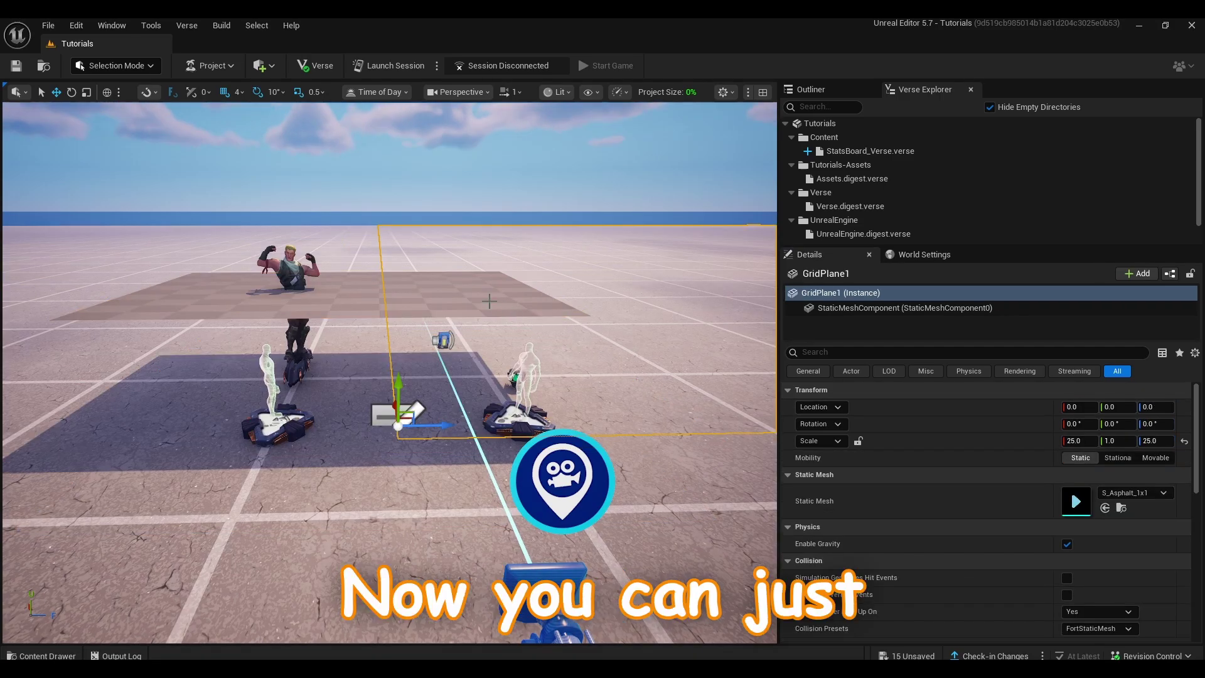
{"action": "left_click", "coordinate": [476, 294]}
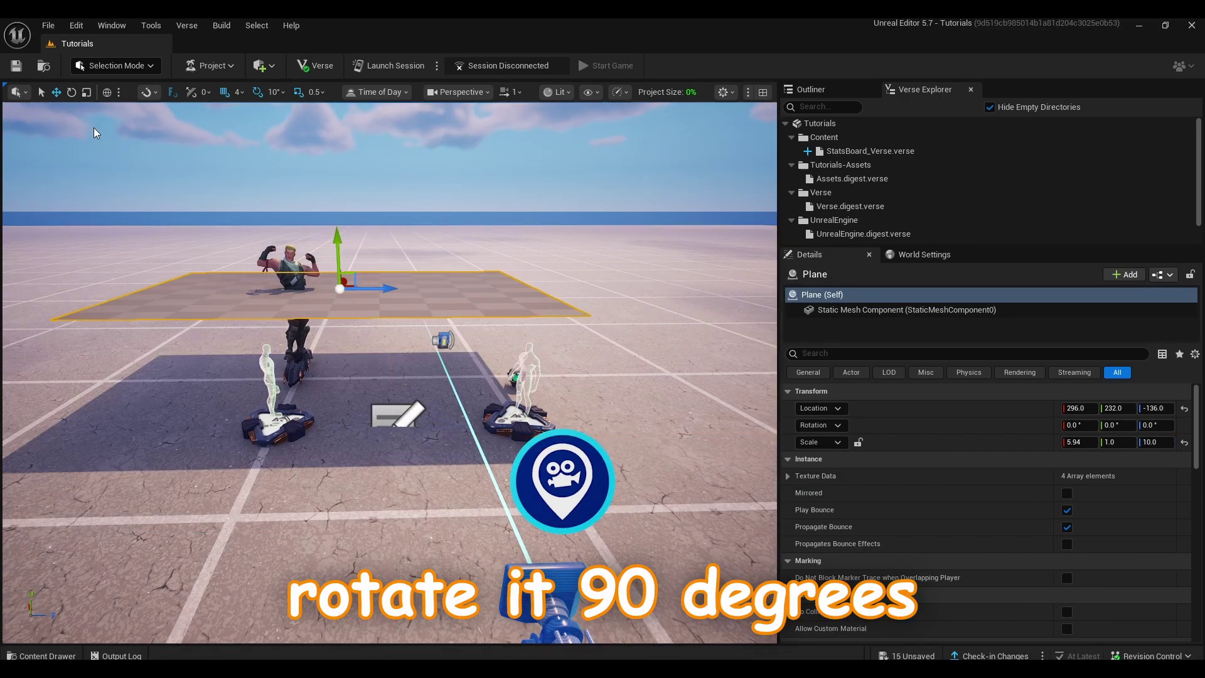
{"action": "left_click", "coordinate": [71, 92]}
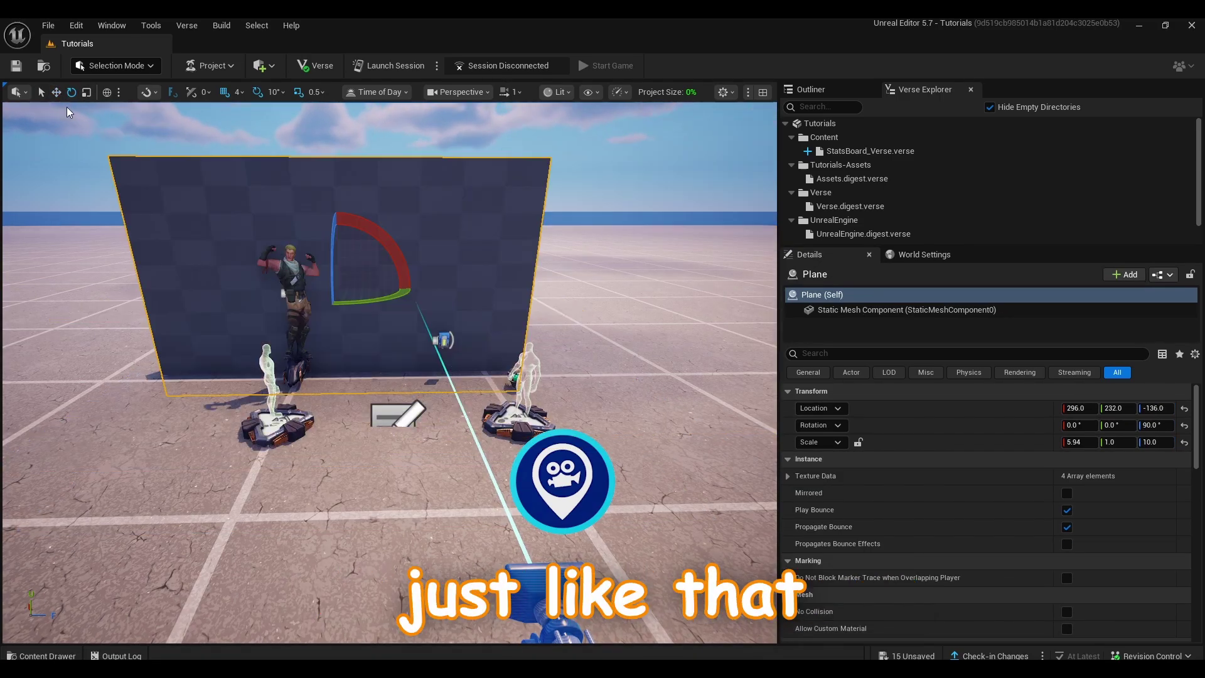
{"action": "left_click", "coordinate": [41, 91]}
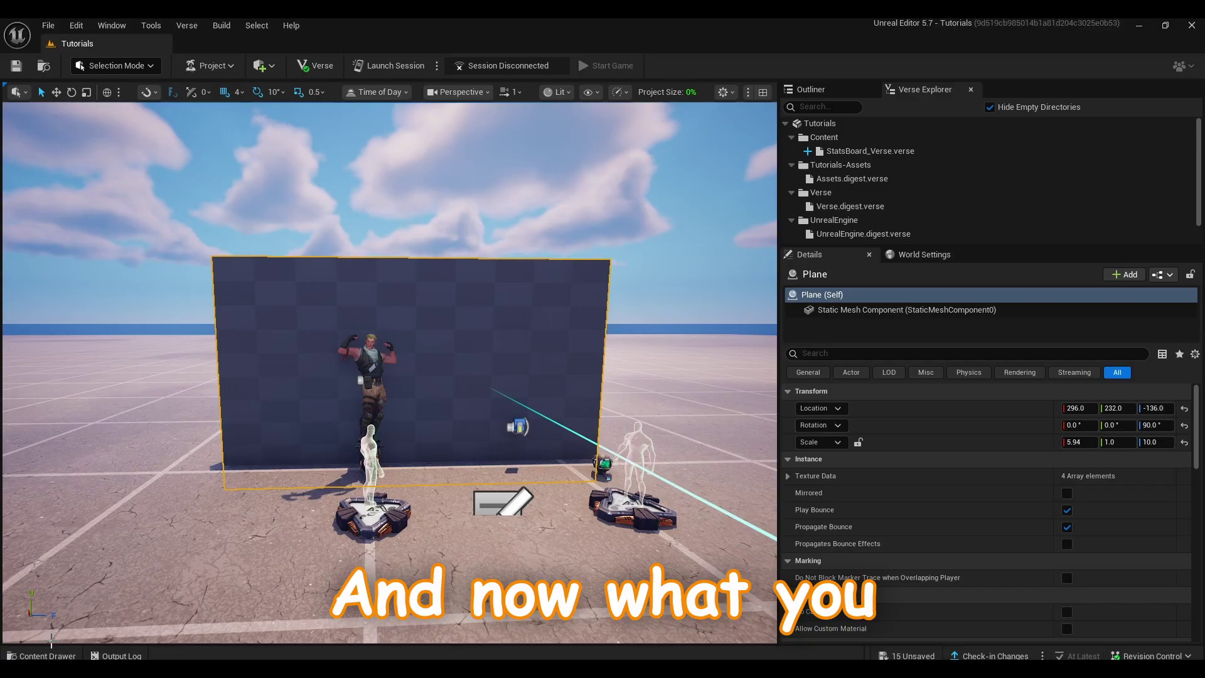
- Apply the BlueBackground_Profile texture from StatsFolder to the upright plane and accept the custom material assignment
{"action": "left_click", "coordinate": [12, 655]}
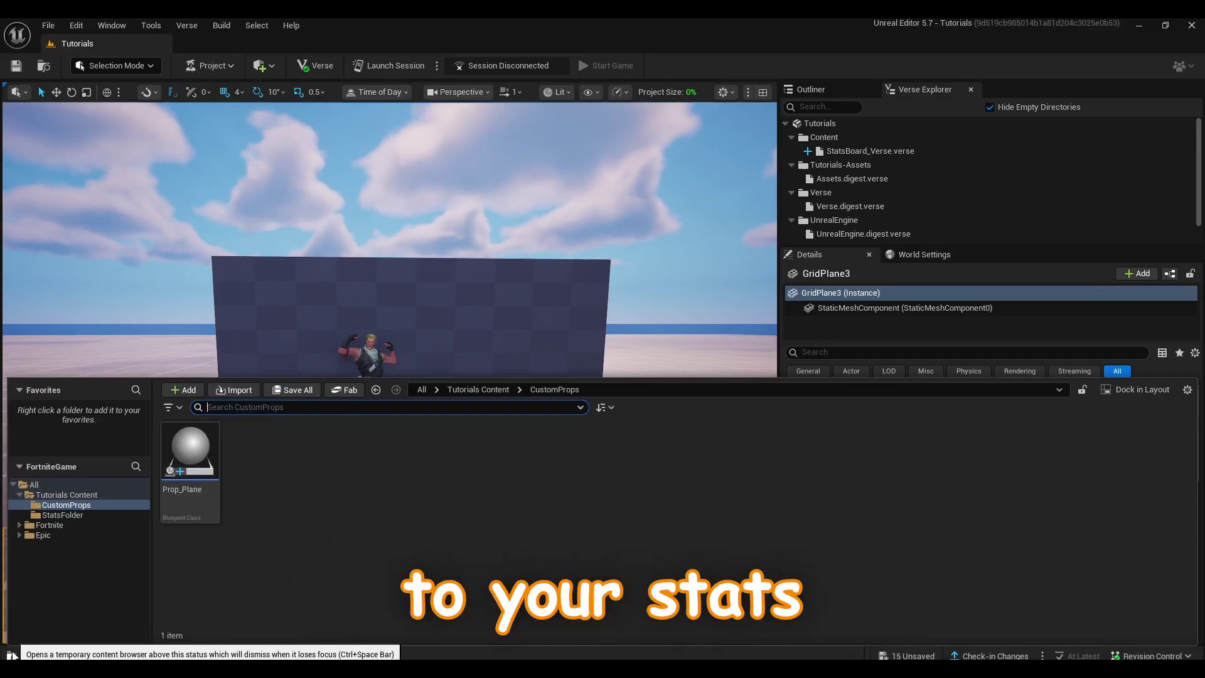
{"action": "left_click", "coordinate": [66, 516]}
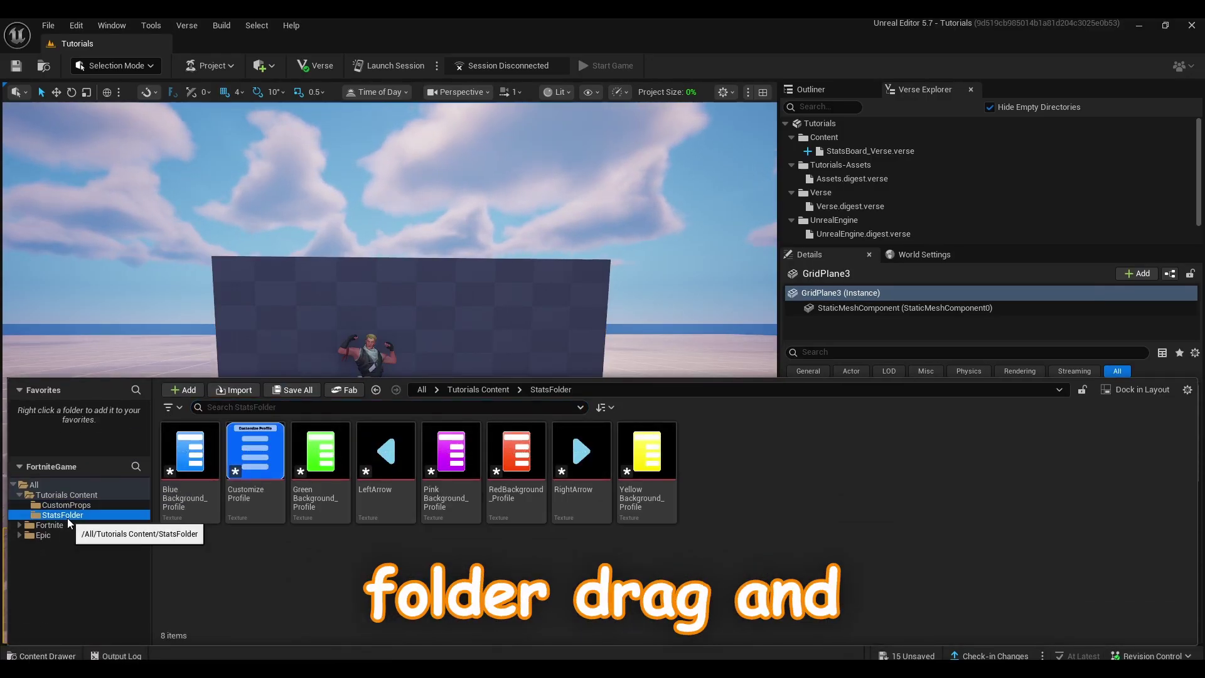
{"action": "left_click", "coordinate": [188, 467]}
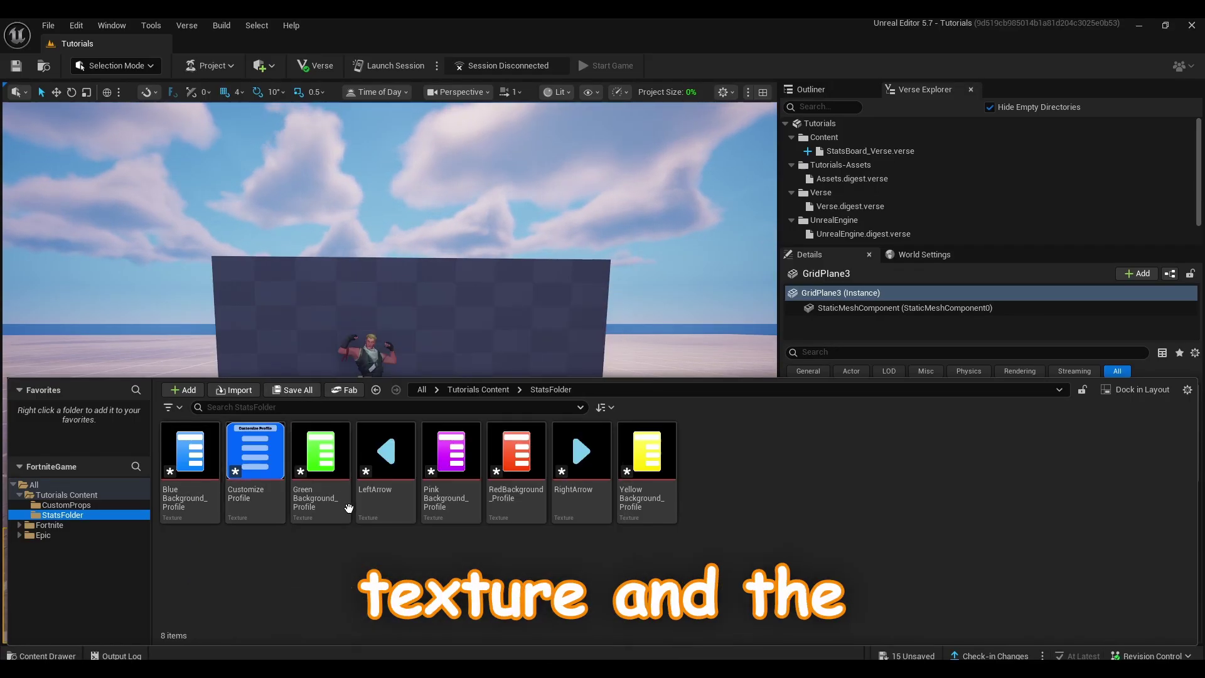
{"action": "left_click_drag", "start_coordinate": [212, 521], "coordinate": [380, 366]}
{"action": "left_click", "coordinate": [694, 384]}
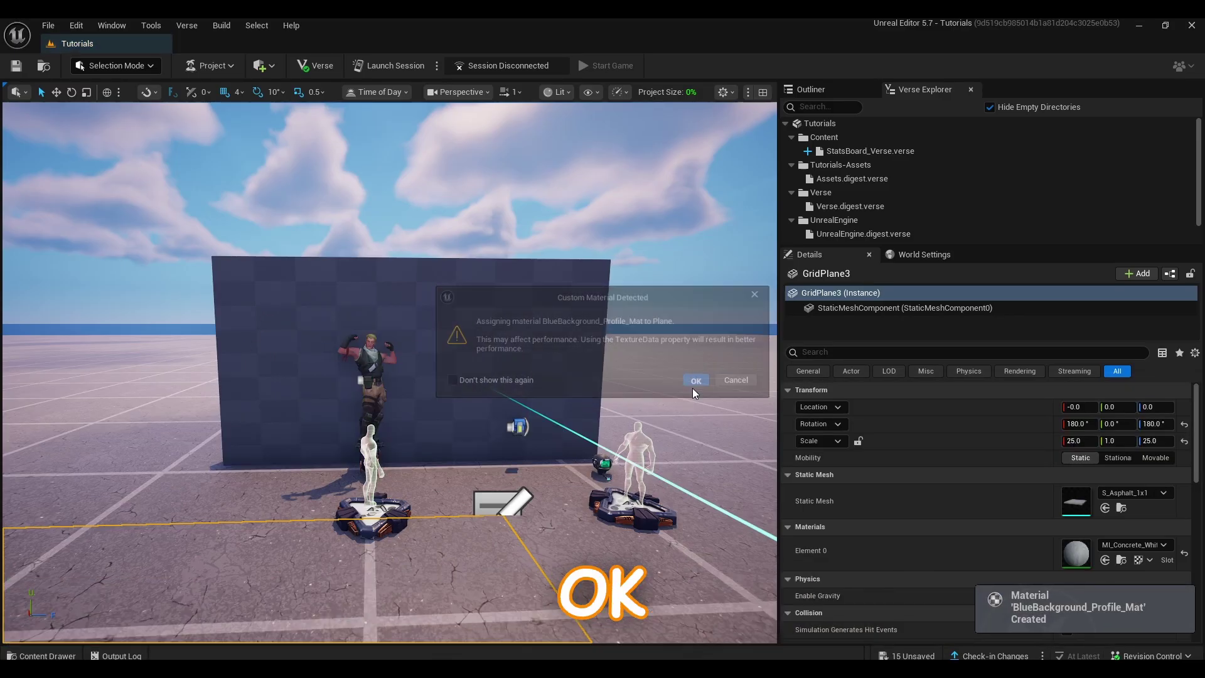
- Try applying the GreenBackground_Profile texture to the board and delete the green material created from it
{"action": "key", "text": "ctrl+space"}
{"action": "left_click_drag", "start_coordinate": [306, 496], "coordinate": [414, 376]}
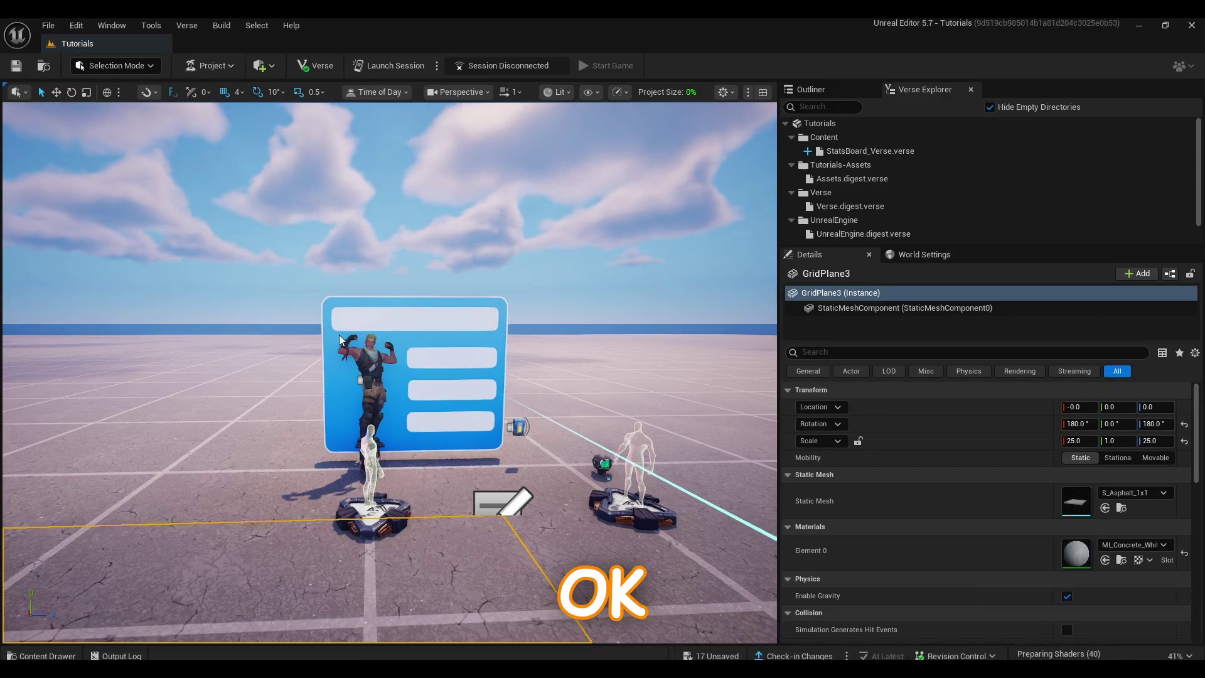
{"action": "key", "text": "ctrl+space"}
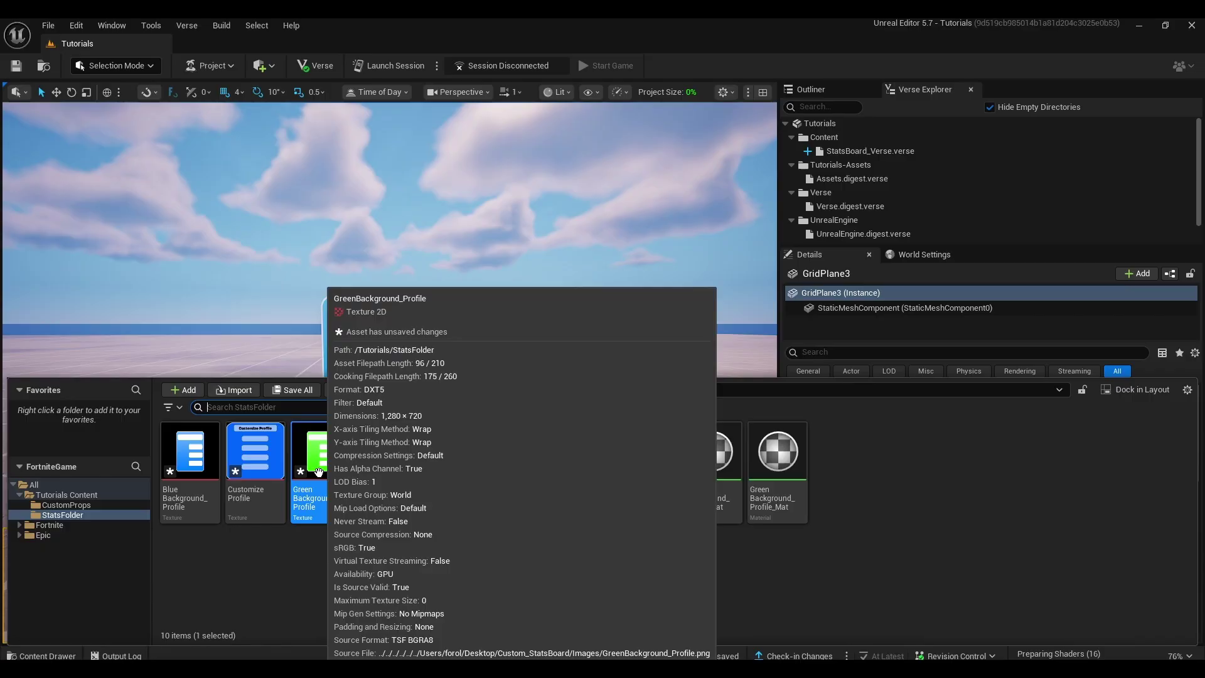
{"action": "left_click", "coordinate": [778, 452]}
{"action": "key", "text": "Delete"}
{"action": "left_click", "coordinate": [542, 550]}
- Apply the green, pink, red and yellow background textures to the board in turn to create their materials, and reapply the blue material
{"action": "left_click_drag", "start_coordinate": [321, 464], "coordinate": [414, 339]}
{"action": "key", "text": "ctrl+space"}
{"action": "left_click_drag", "start_coordinate": [451, 464], "coordinate": [461, 329]}
{"action": "key", "text": "ctrl+space"}
{"action": "left_click_drag", "start_coordinate": [533, 477], "coordinate": [477, 345]}
{"action": "key", "text": "ctrl+space"}
{"action": "left_click_drag", "start_coordinate": [646, 452], "coordinate": [474, 342]}
{"action": "key", "text": "ctrl+space"}
{"action": "left_click_drag", "start_coordinate": [707, 453], "coordinate": [460, 331]}
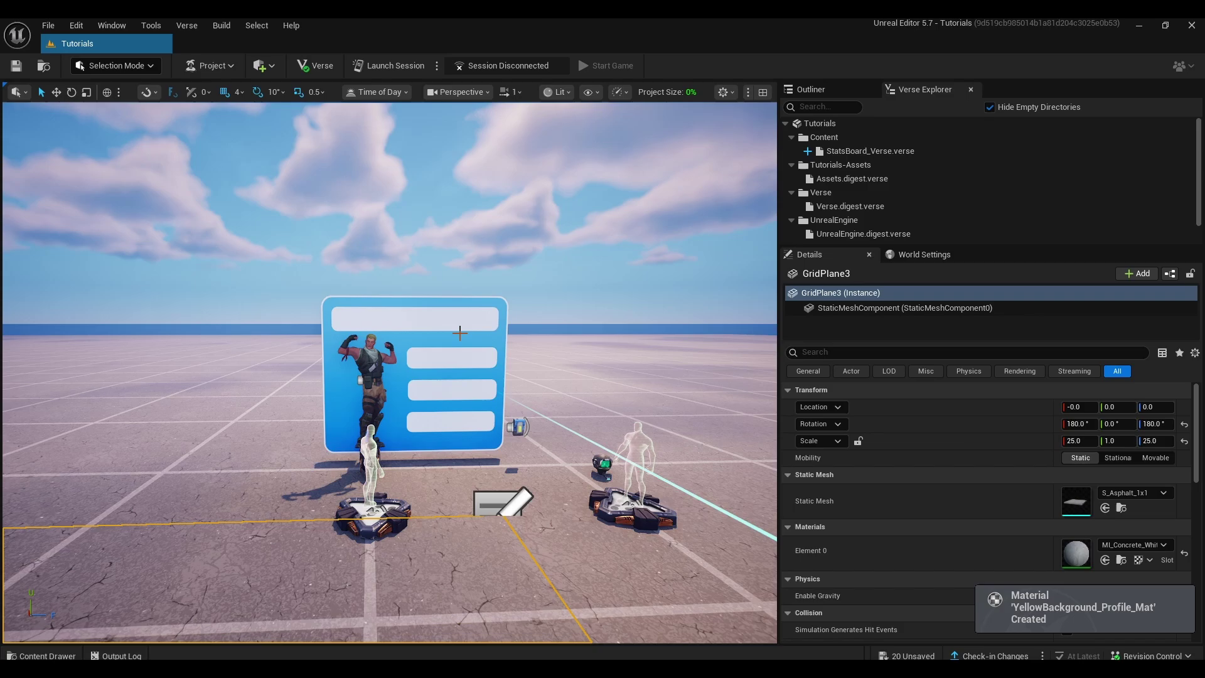
- Connect the texture's RGB output to Emissive Color in BlueBackground_Profile_Mat, apply the change, and repeat for the other background materials
{"action": "key", "text": "ctrl+space"}
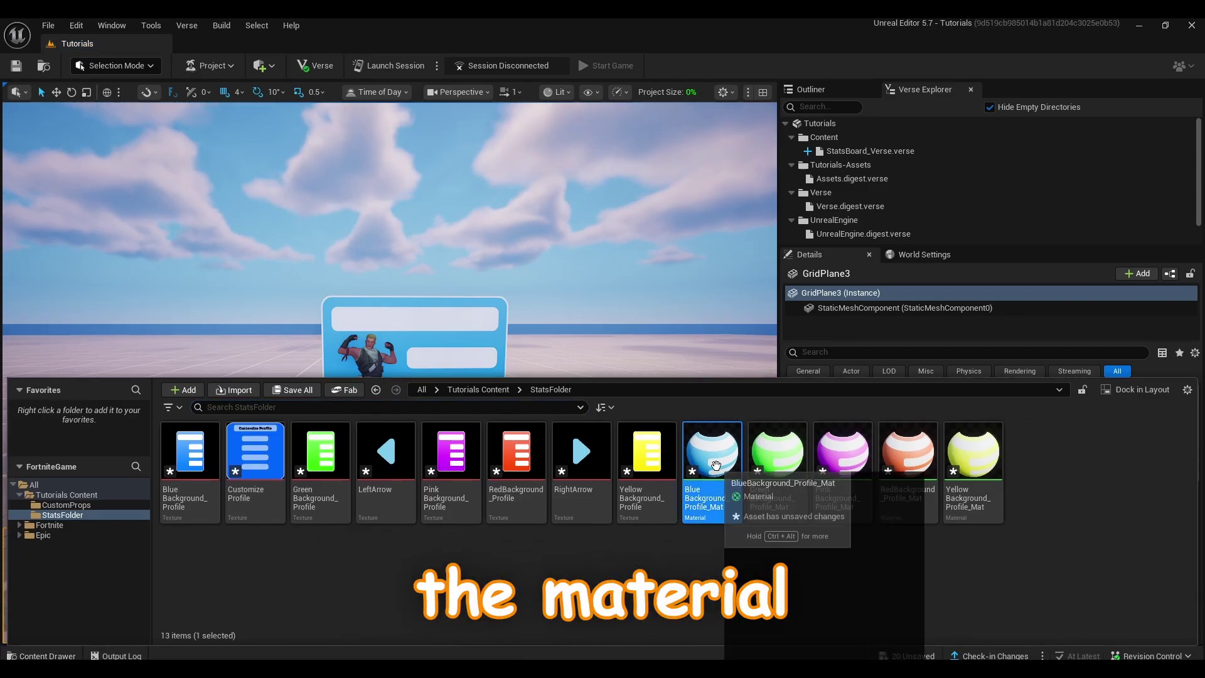
{"action": "double_click", "coordinate": [715, 464]}
{"action": "right_click_drag", "start_coordinate": [500, 345], "coordinate": [477, 394]}
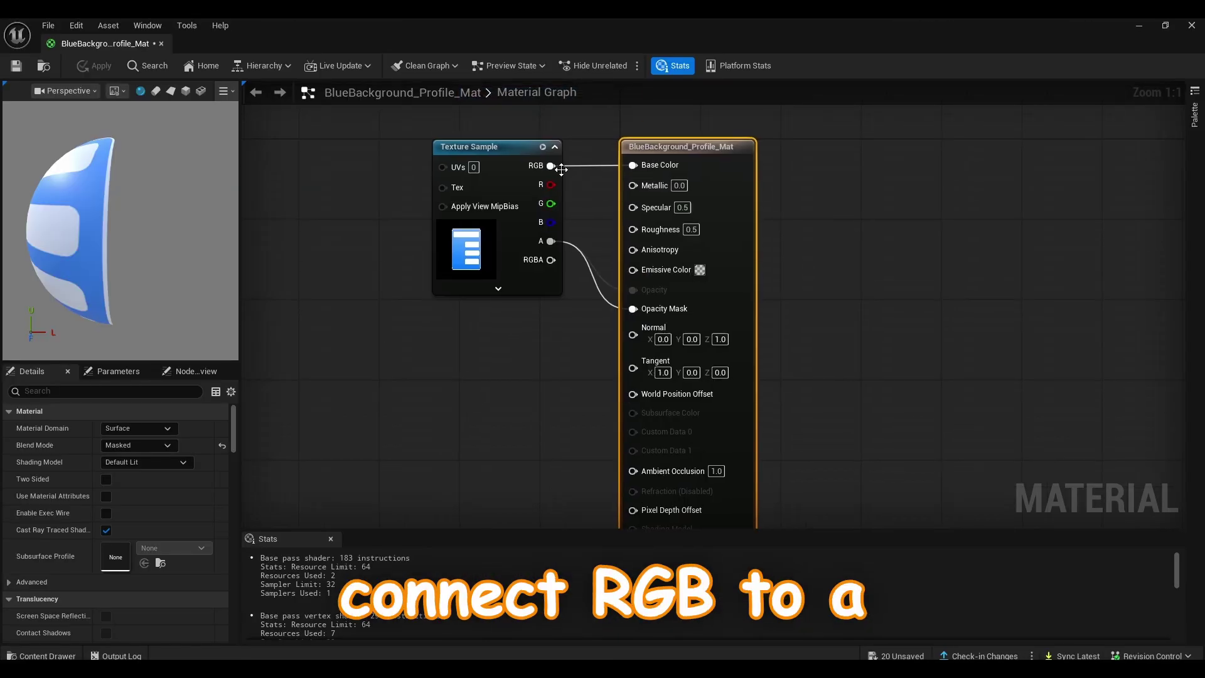
{"action": "left_click_drag", "start_coordinate": [623, 270], "coordinate": [638, 273]}
{"action": "left_click", "coordinate": [88, 66]}
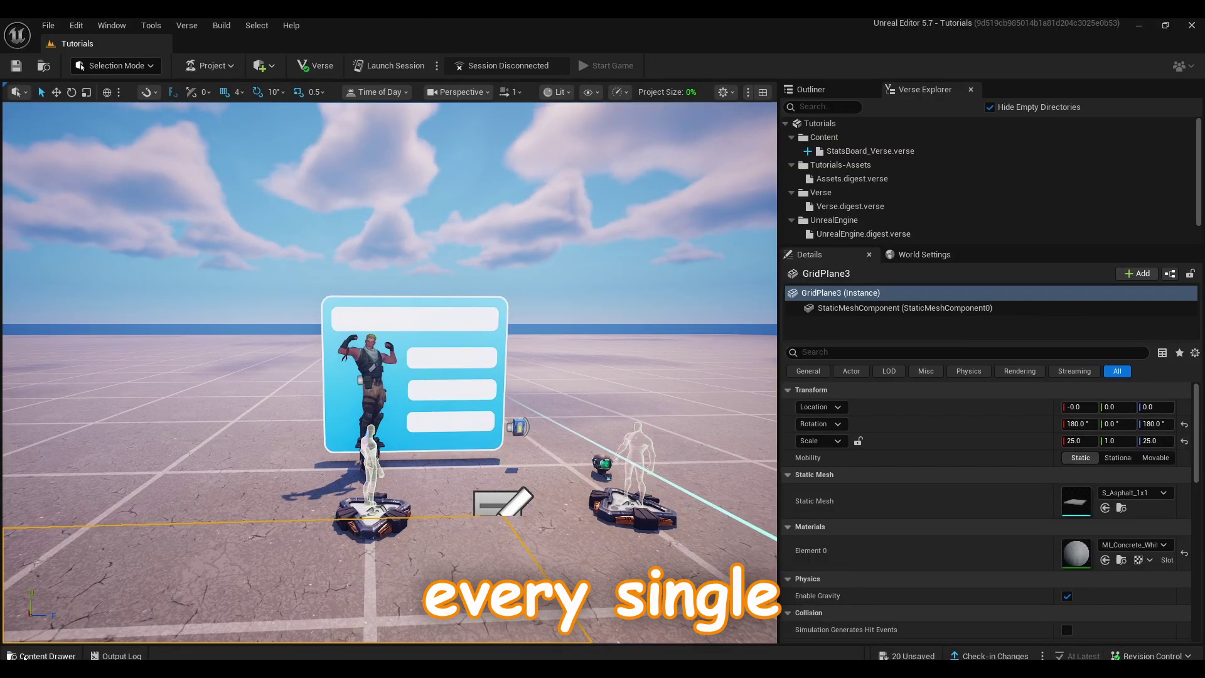
{"action": "left_click", "coordinate": [28, 656]}
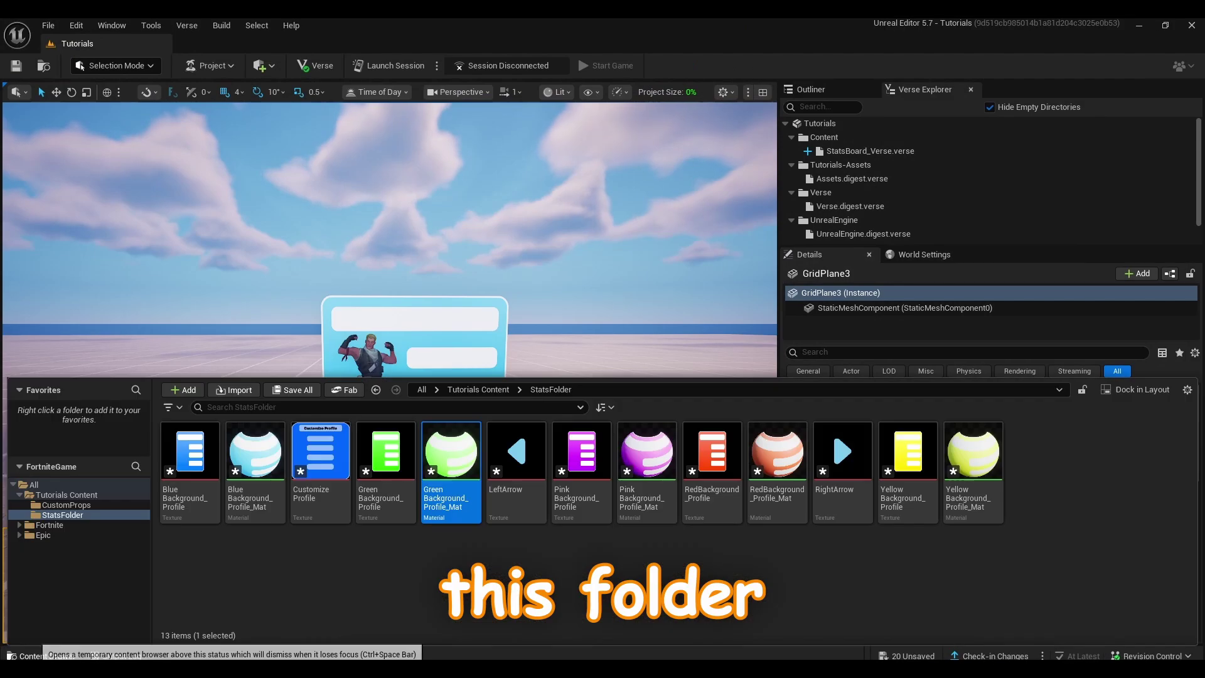
{"action": "double_click", "coordinate": [652, 473]}
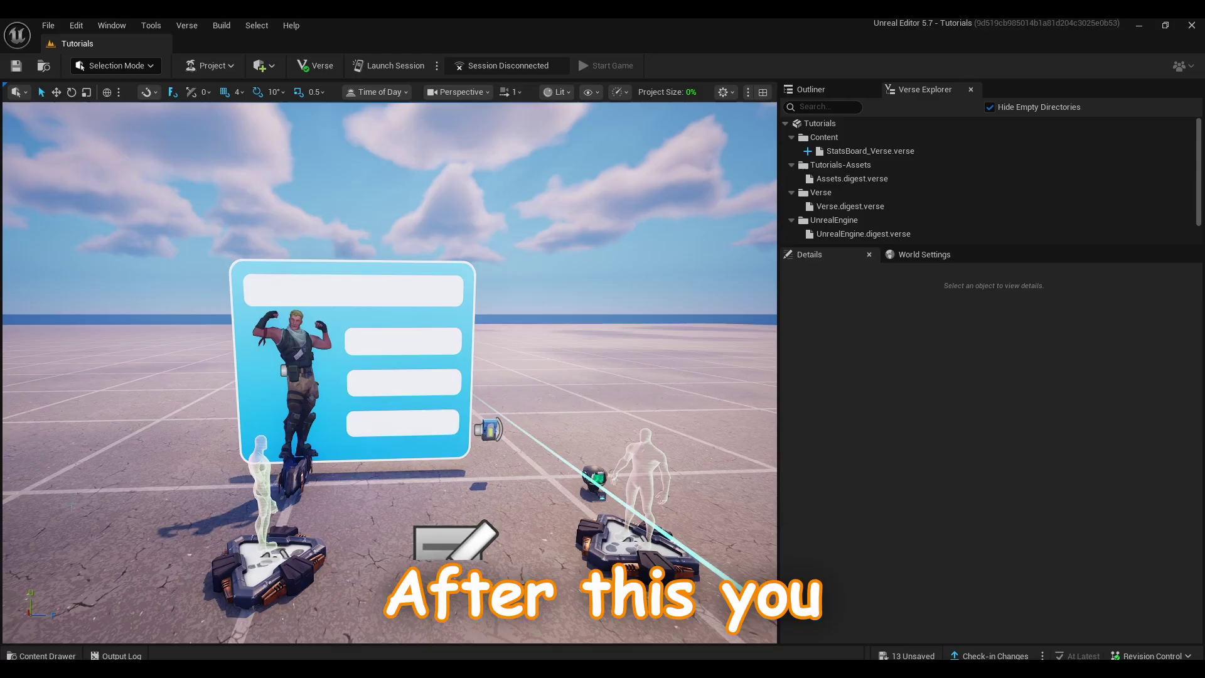
- Search all content for billboard and place the Billboard device in the level in front of the stats board
{"action": "left_click", "coordinate": [17, 654]}
{"action": "left_click", "coordinate": [59, 484]}
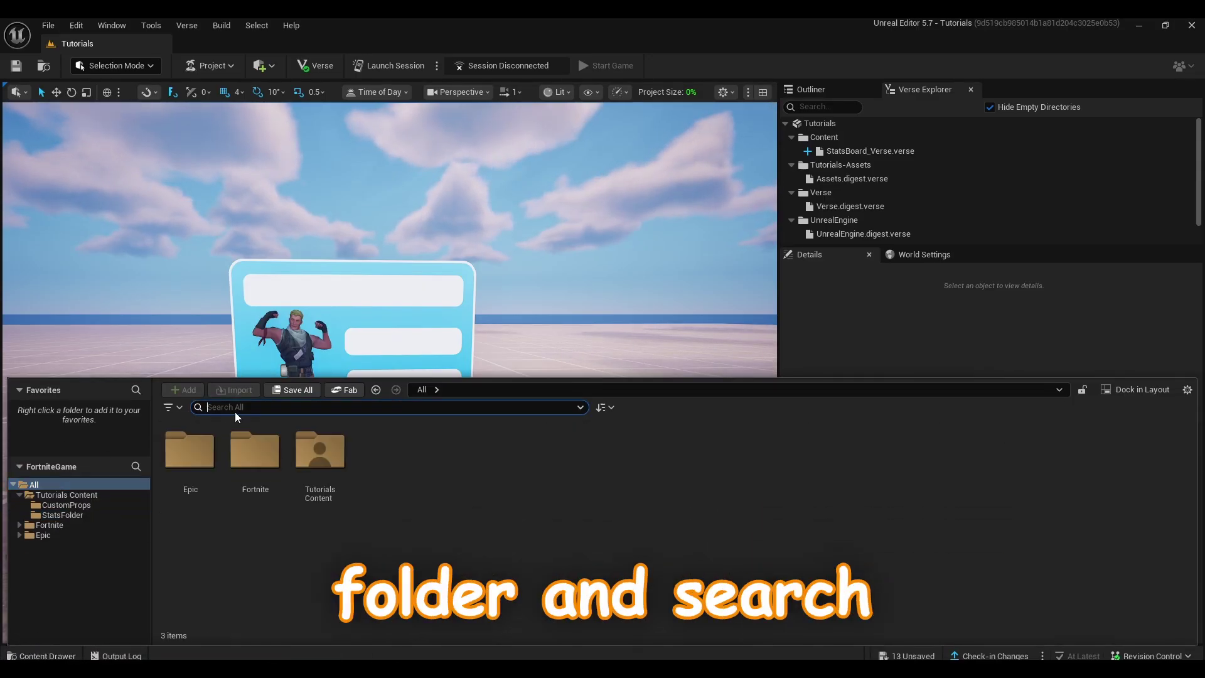
{"action": "left_click", "coordinate": [235, 409]}
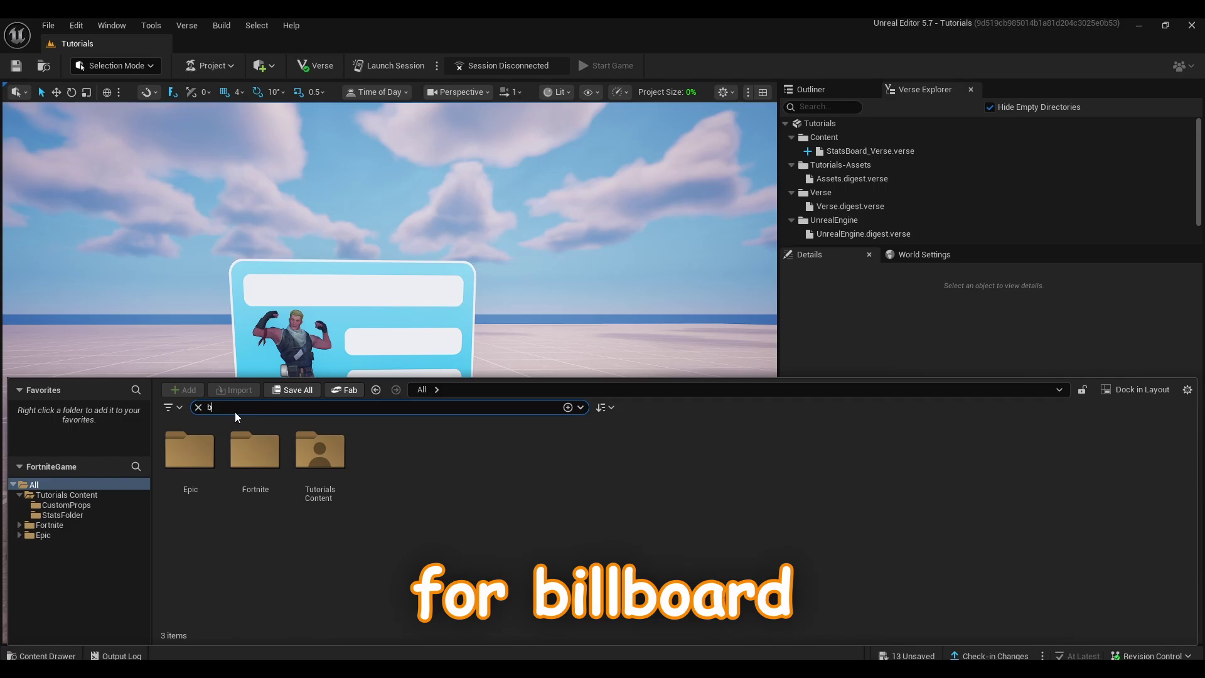
{"action": "type", "text": "billboard"}
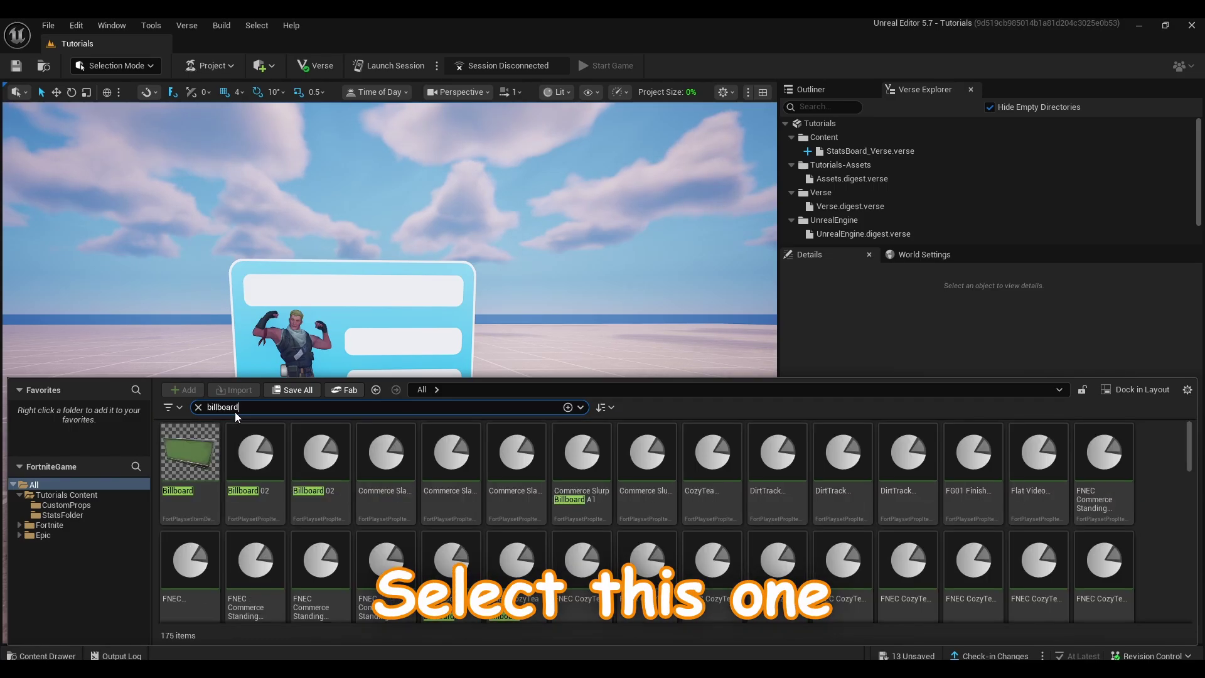
{"action": "left_click_drag", "start_coordinate": [195, 467], "coordinate": [392, 522]}
{"action": "mouse_move", "coordinate": [415, 483]}
{"action": "right_mouse_down"}
{"action": "mouse_move", "coordinate": [402, 520]}
{"action": "mouse_move", "coordinate": [408, 502]}
{"action": "right_mouse_up"}
{"action": "key", "text": "w"}
{"action": "key", "text": "s"}
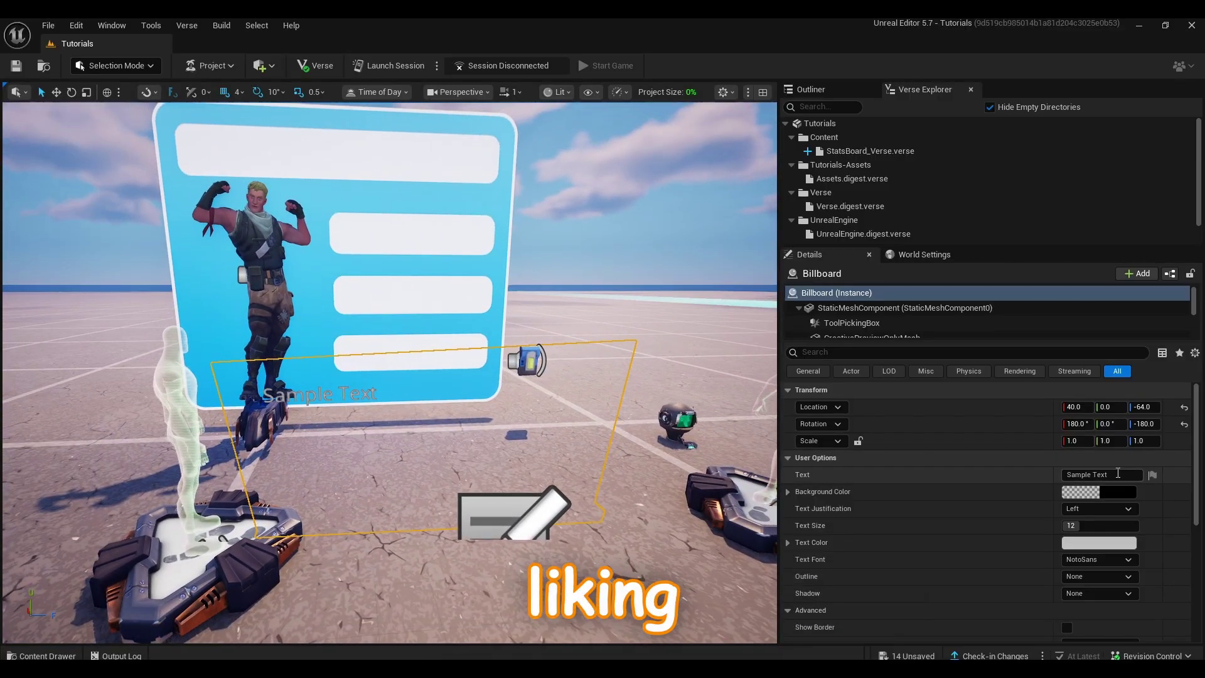
- Set the billboard's text to Sample, with center justification and a text size of 24
{"action": "key", "text": "BackSpace"}
{"action": "type", "text": "Sample"}
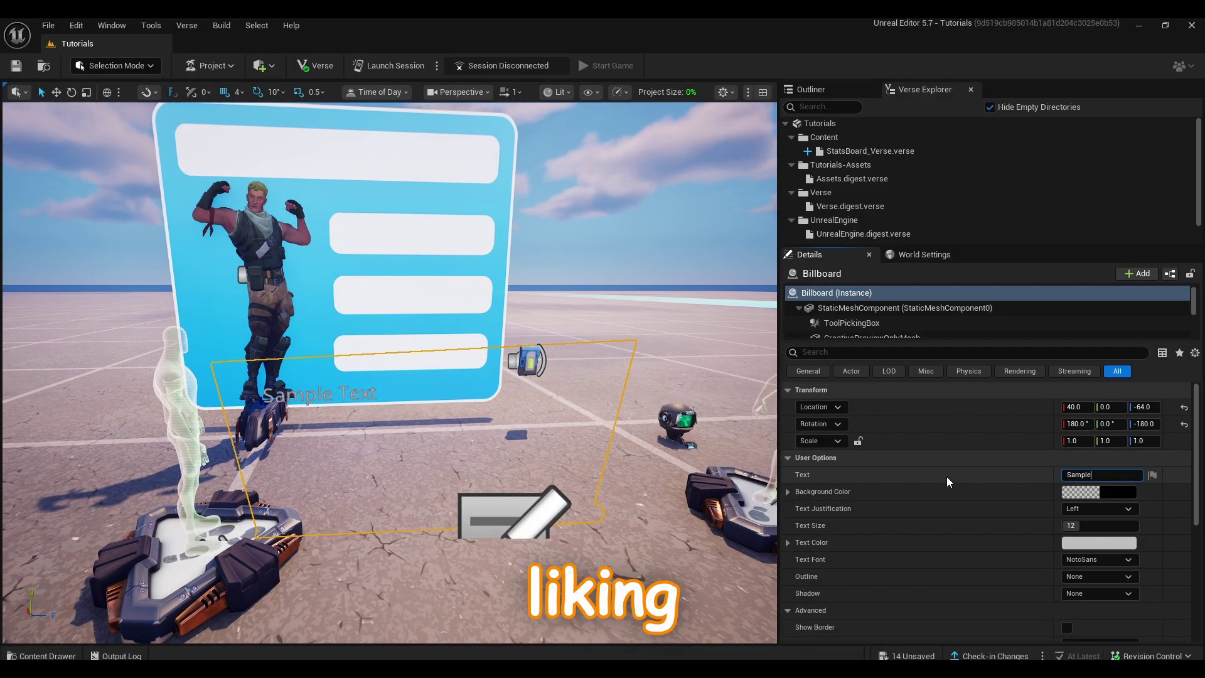
{"action": "left_click", "coordinate": [1093, 506]}
{"action": "left_click", "coordinate": [1084, 533]}
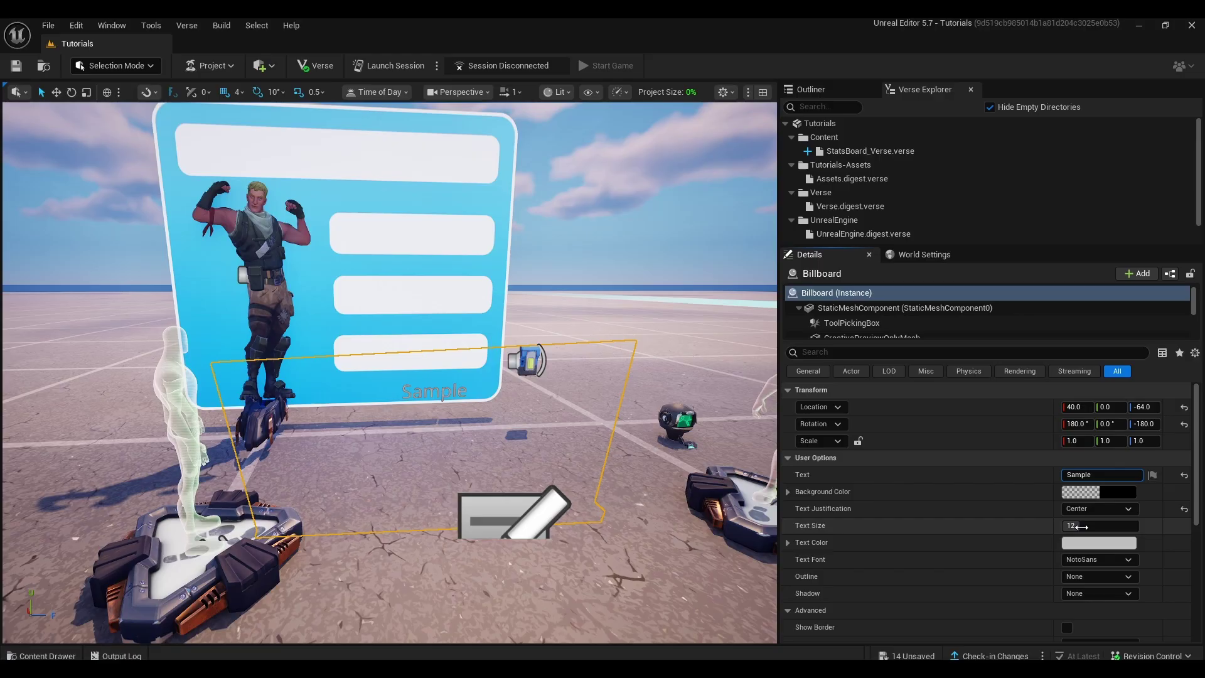
{"action": "left_click_drag", "start_coordinate": [1072, 525], "coordinate": [1139, 525]}
- Make the billboard's text white and give it the Roboto font with a Light outline
{"action": "left_click", "coordinate": [1066, 542]}
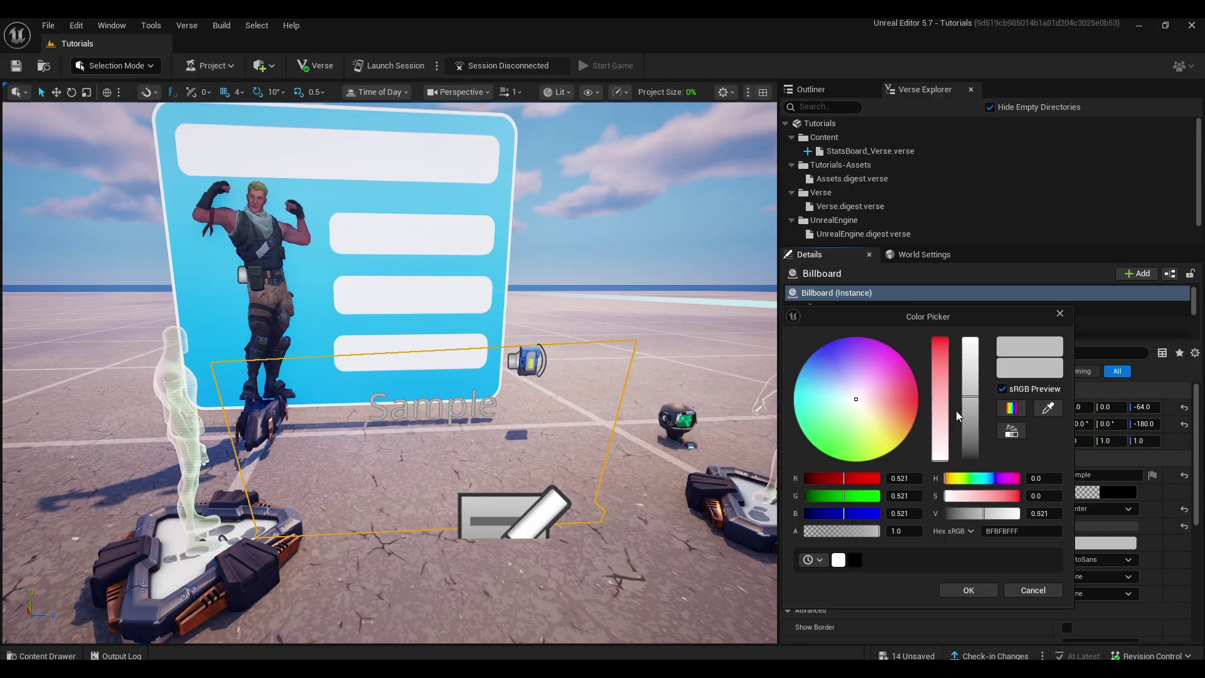
{"action": "left_click", "coordinate": [970, 340]}
{"action": "left_click", "coordinate": [979, 590]}
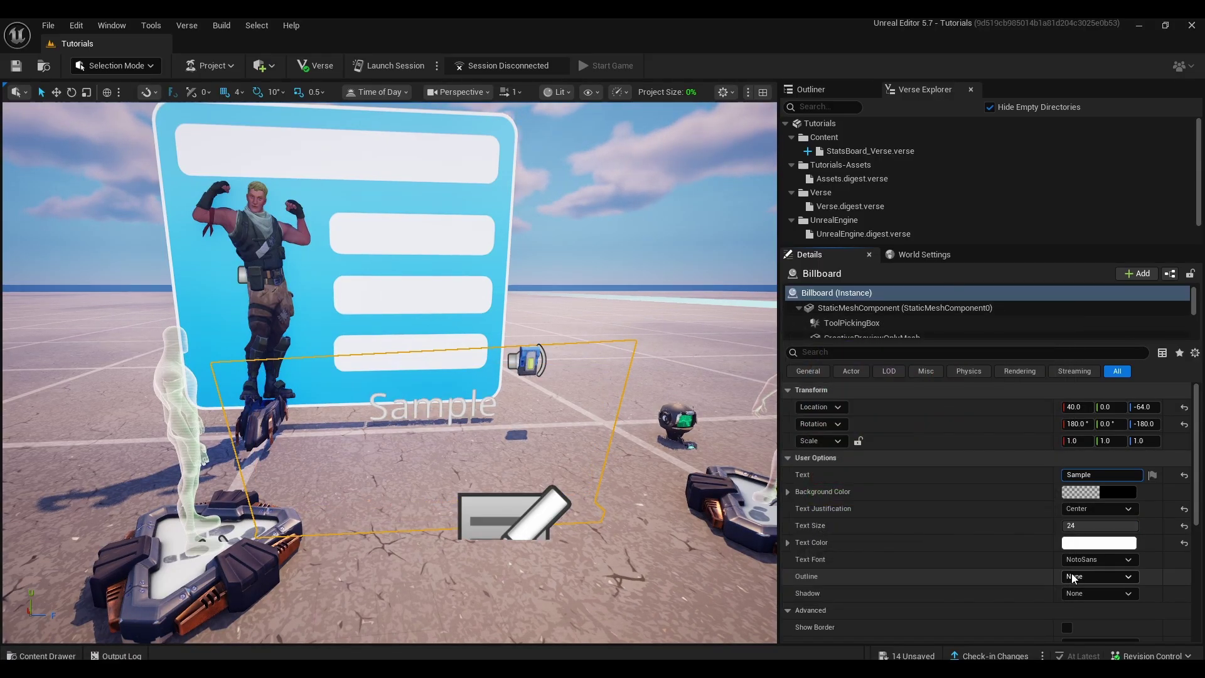
{"action": "left_click", "coordinate": [1098, 559]}
{"action": "left_click", "coordinate": [1079, 571]}
{"action": "scroll", "coordinate": [1079, 586], "scroll_direction": "down", "scroll_amount": 3}
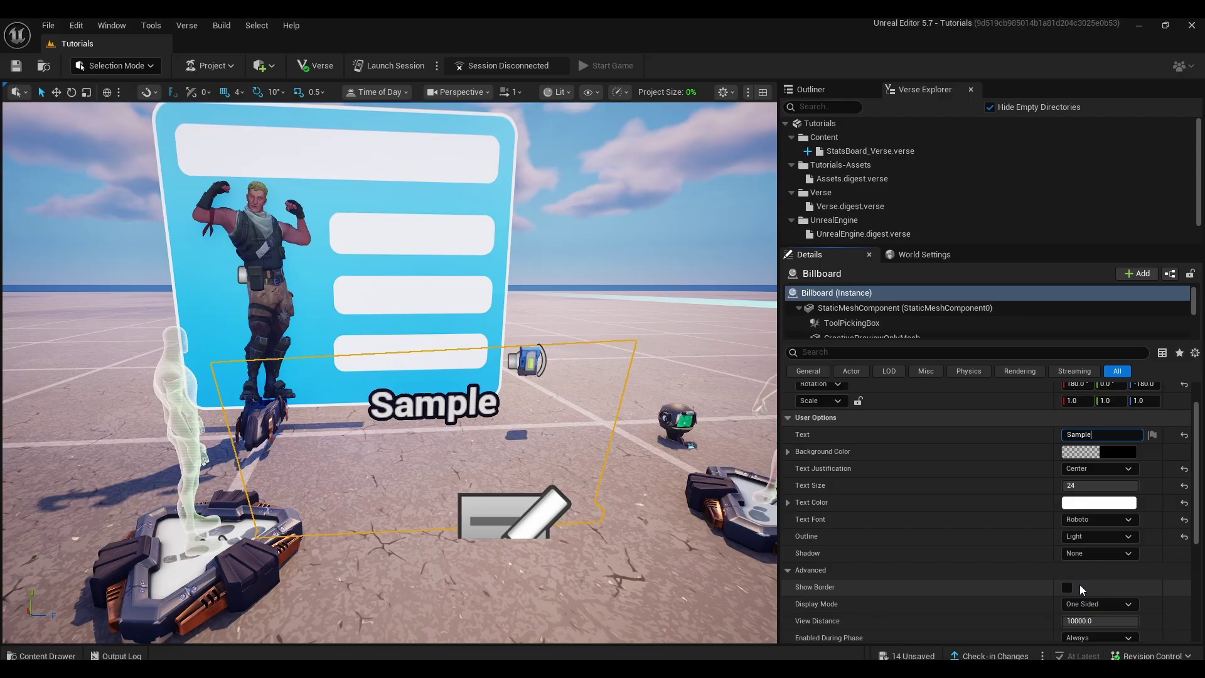
{"action": "scroll", "coordinate": [1078, 595], "scroll_direction": "up", "scroll_amount": 2}
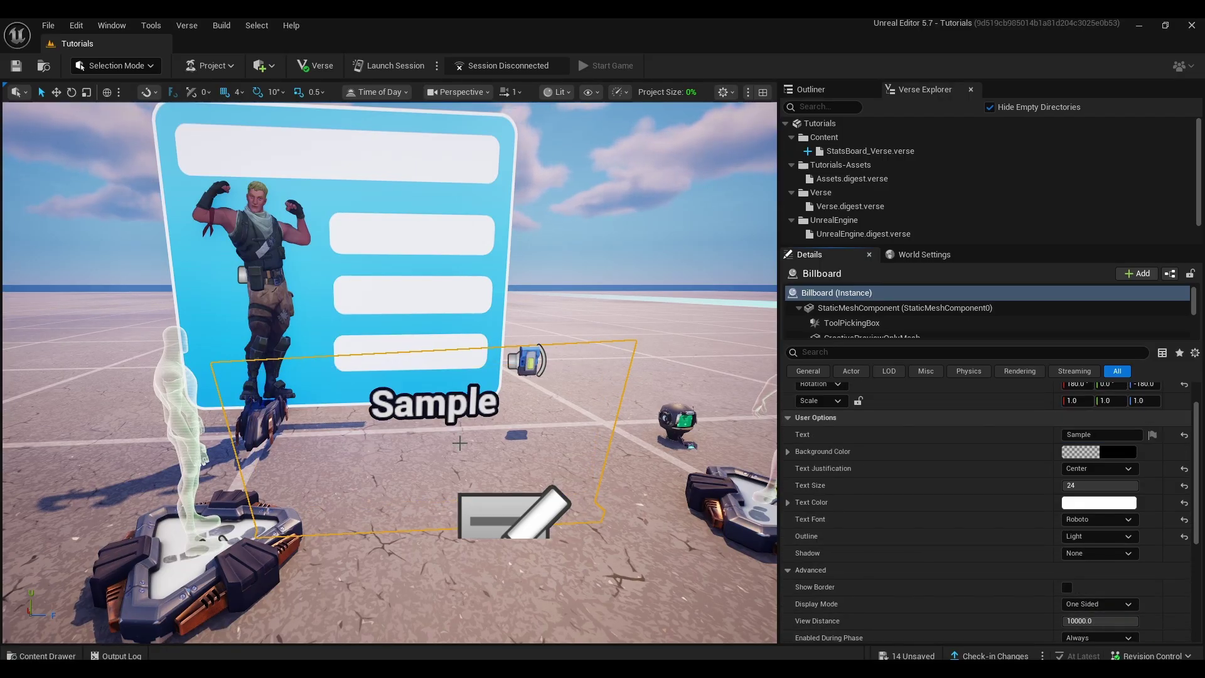
- Move the billboard up to the board so its text sits in the middle of the first white stat field
{"action": "right_click_drag", "start_coordinate": [389, 371], "coordinate": [333, 389]}
{"action": "left_click", "coordinate": [56, 93]}
{"action": "right_click_drag", "start_coordinate": [402, 401], "coordinate": [477, 401]}
{"action": "left_click_drag", "start_coordinate": [402, 402], "coordinate": [414, 283]}
{"action": "right_click_drag", "start_coordinate": [526, 326], "coordinate": [502, 307]}
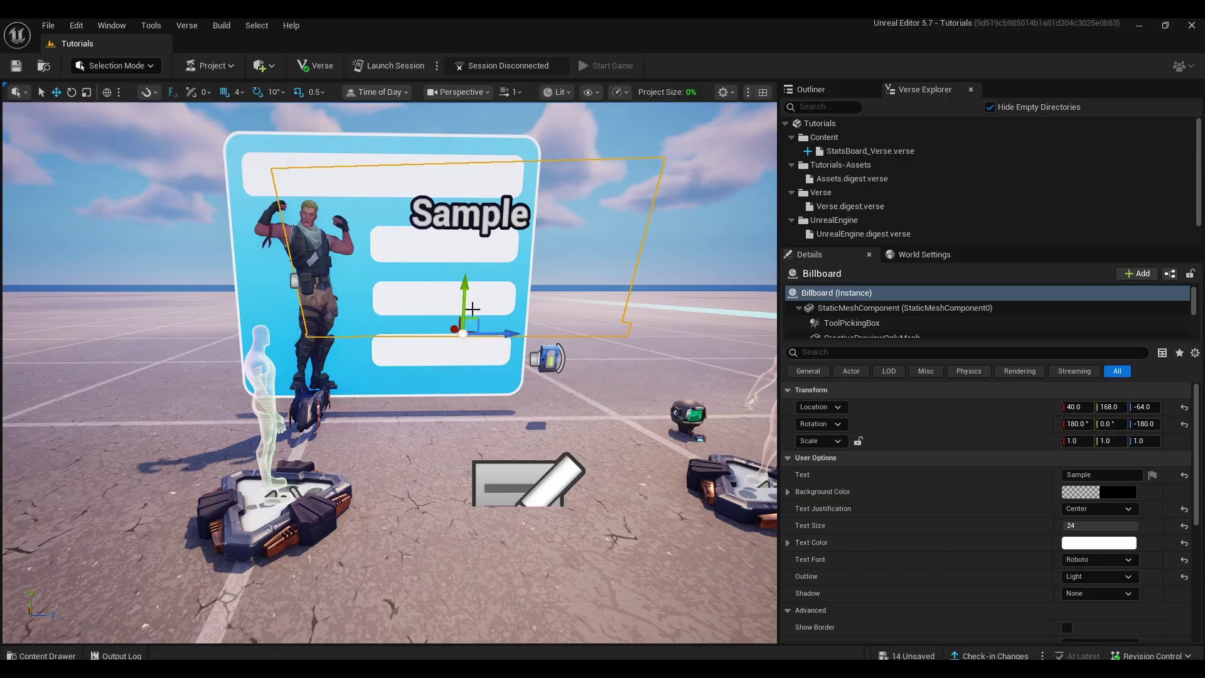
{"action": "left_click_drag", "start_coordinate": [466, 304], "coordinate": [534, 358]}
{"action": "right_click_drag", "start_coordinate": [534, 357], "coordinate": [427, 352]}
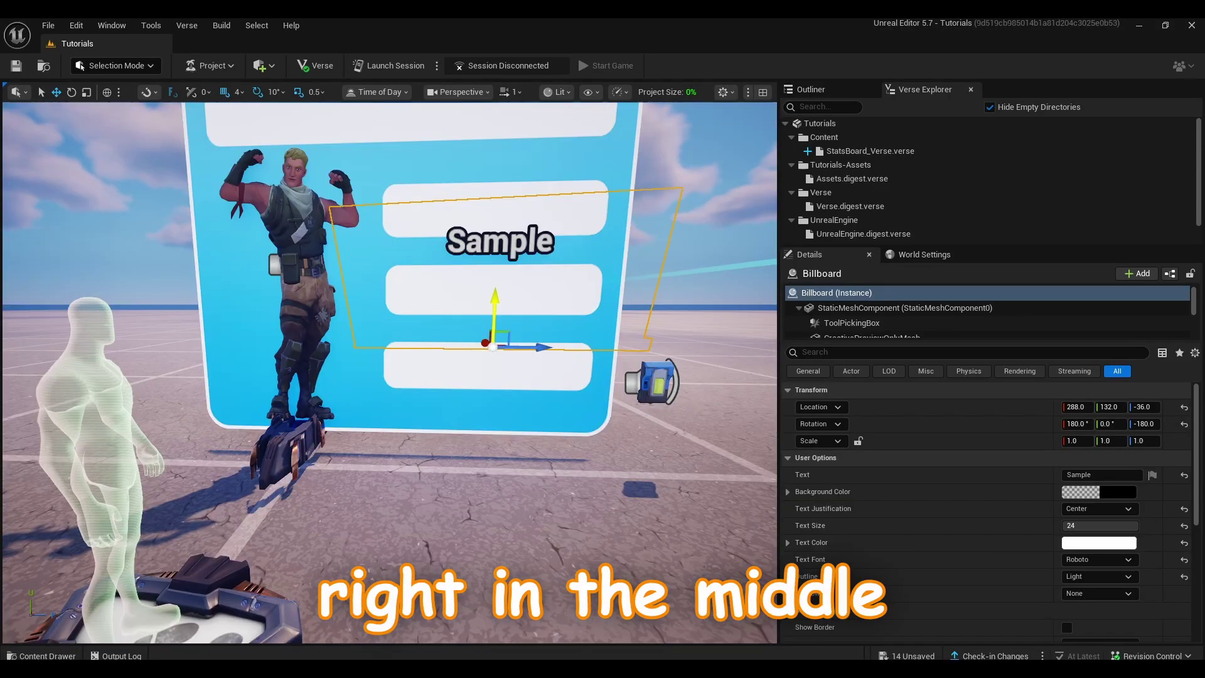
{"action": "left_click_drag", "start_coordinate": [494, 304], "coordinate": [507, 269]}
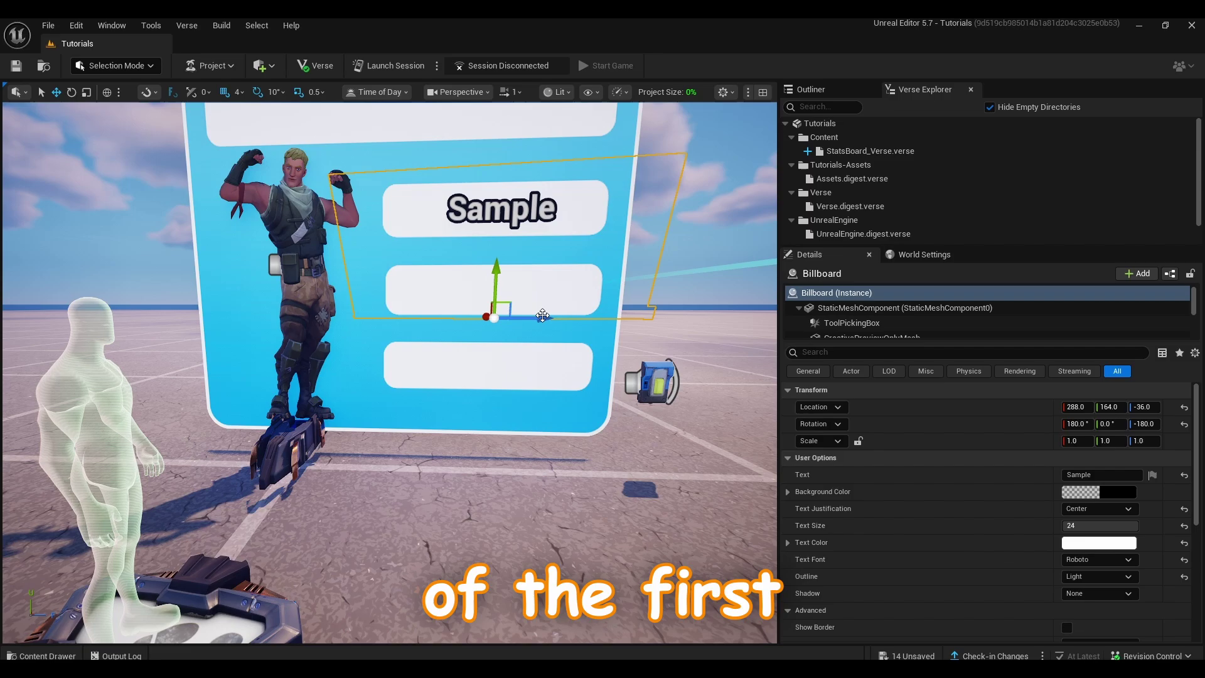
{"action": "left_click_drag", "start_coordinate": [542, 316], "coordinate": [530, 317]}
{"action": "right_click_drag", "start_coordinate": [554, 296], "coordinate": [457, 301]}
{"action": "left_click_drag", "start_coordinate": [429, 365], "coordinate": [430, 358]}
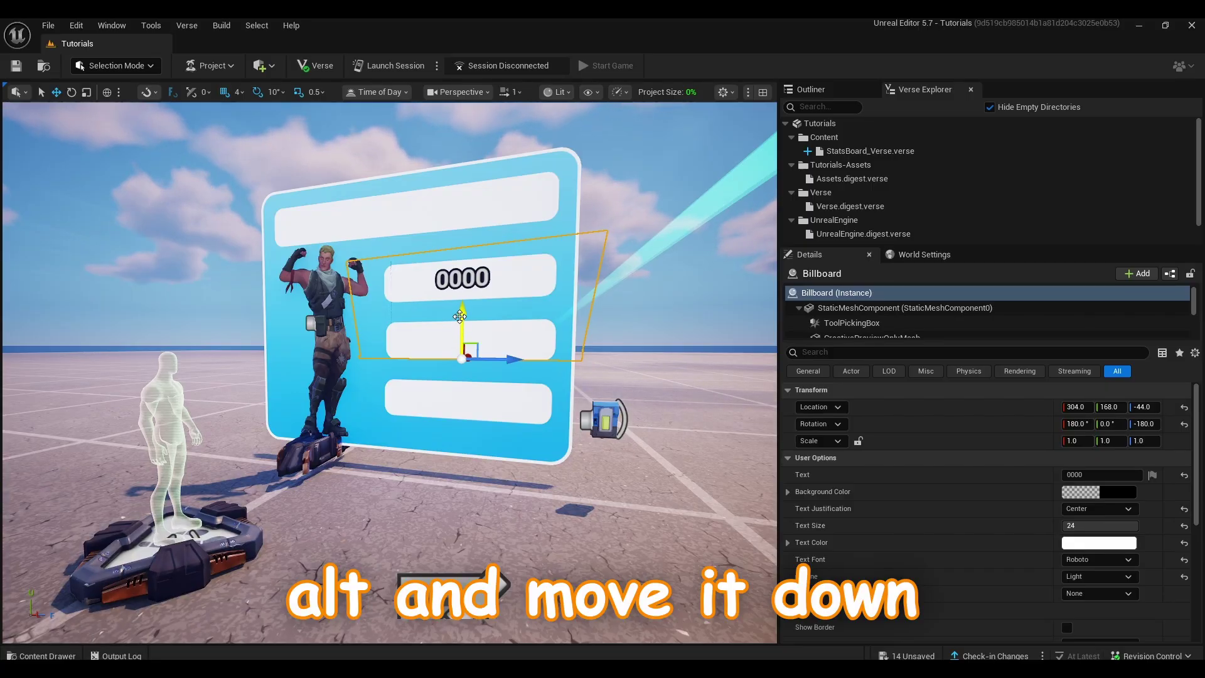
- Duplicate the 0000 billboard into the two lower stat fields and center another copy on the board's wide header field
{"action": "left_click_drag", "start_coordinate": [462, 316], "coordinate": [464, 431], "text": "alt"}
{"action": "right_click_drag", "start_coordinate": [559, 263], "coordinate": [366, 313]}
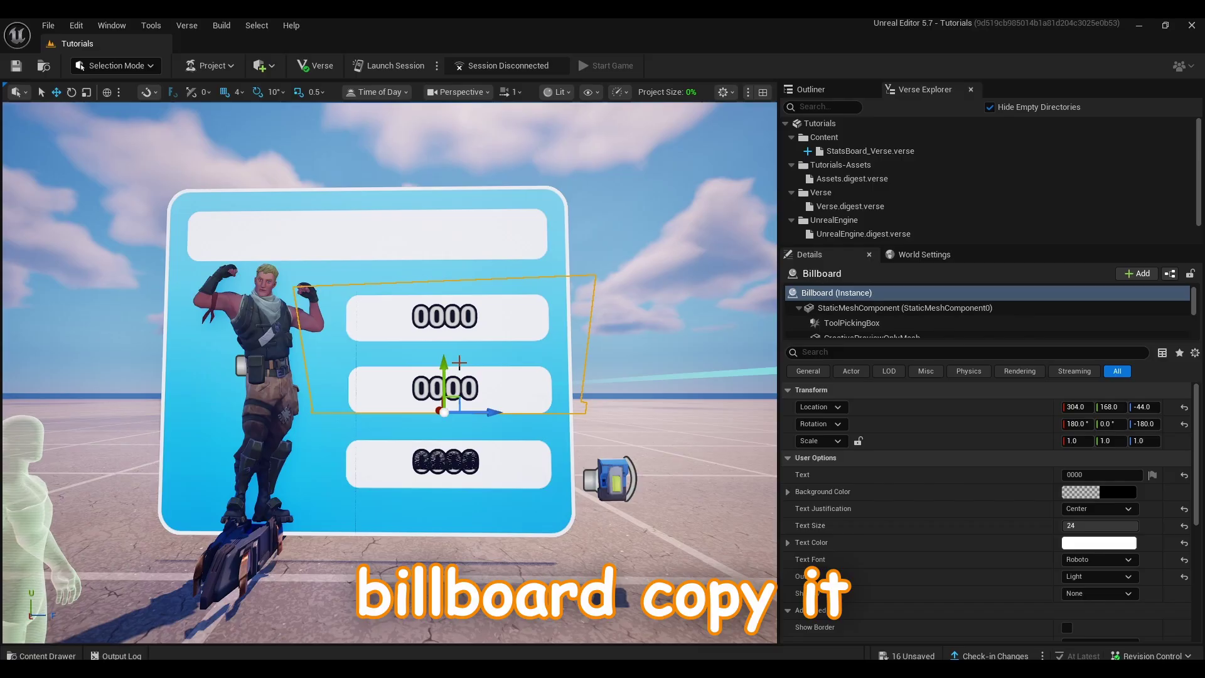
{"action": "left_click_drag", "start_coordinate": [484, 326], "coordinate": [398, 327]}
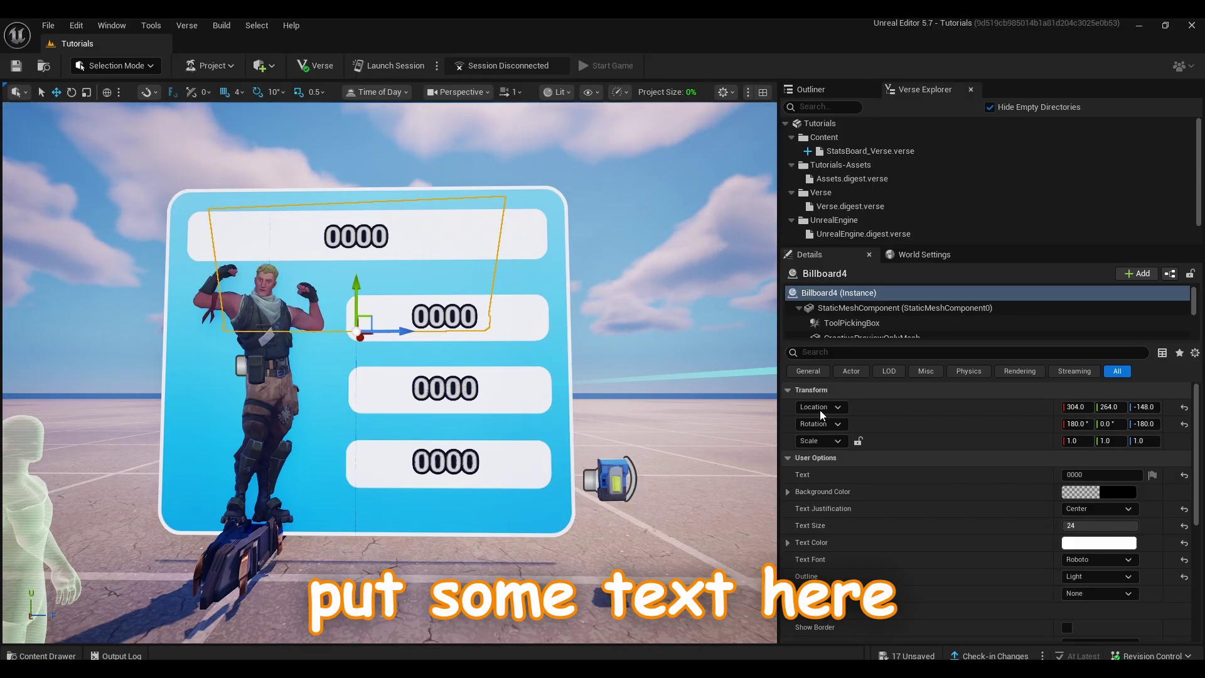
- Change the header billboard's text to NICKNAME
{"action": "left_click", "coordinate": [1074, 475]}
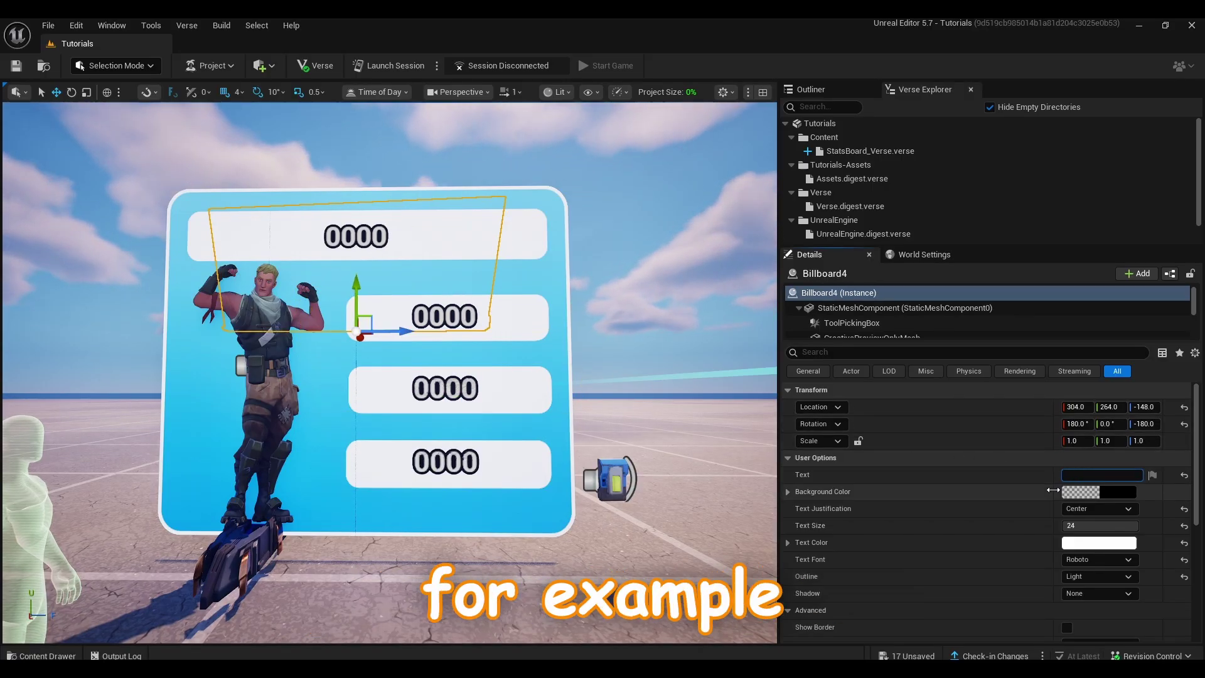
{"action": "type", "text": "NICKN"}
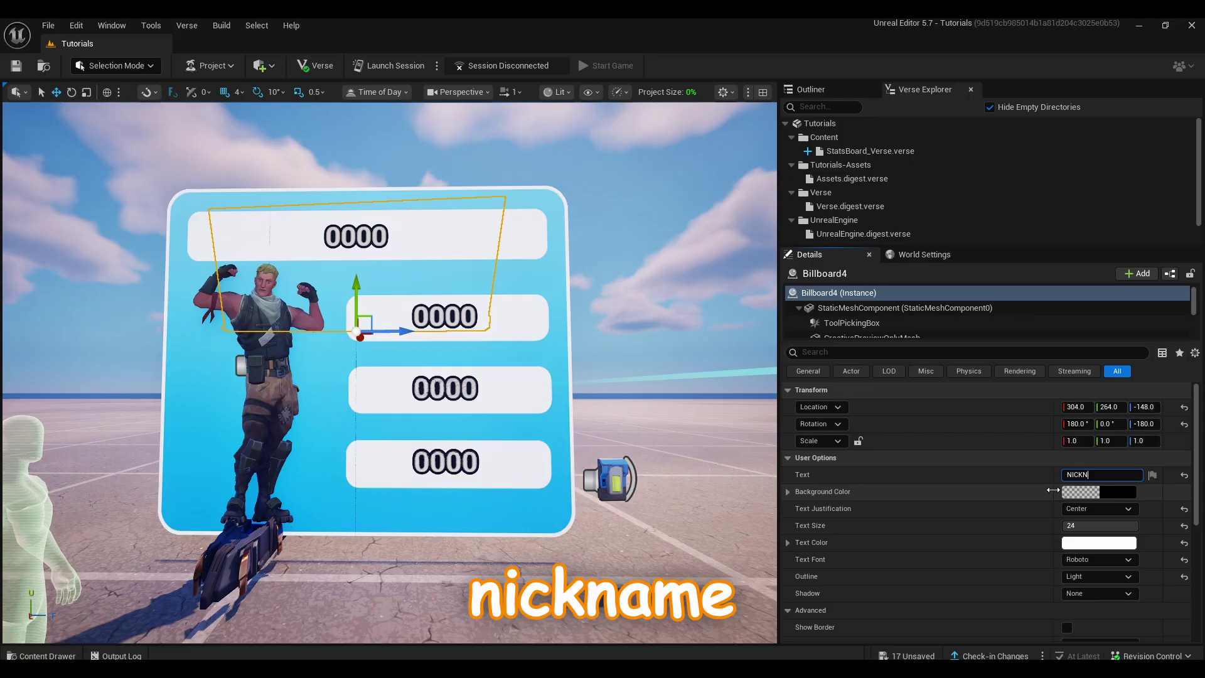
{"action": "type", "text": "AME"}
{"action": "key", "text": "Return"}
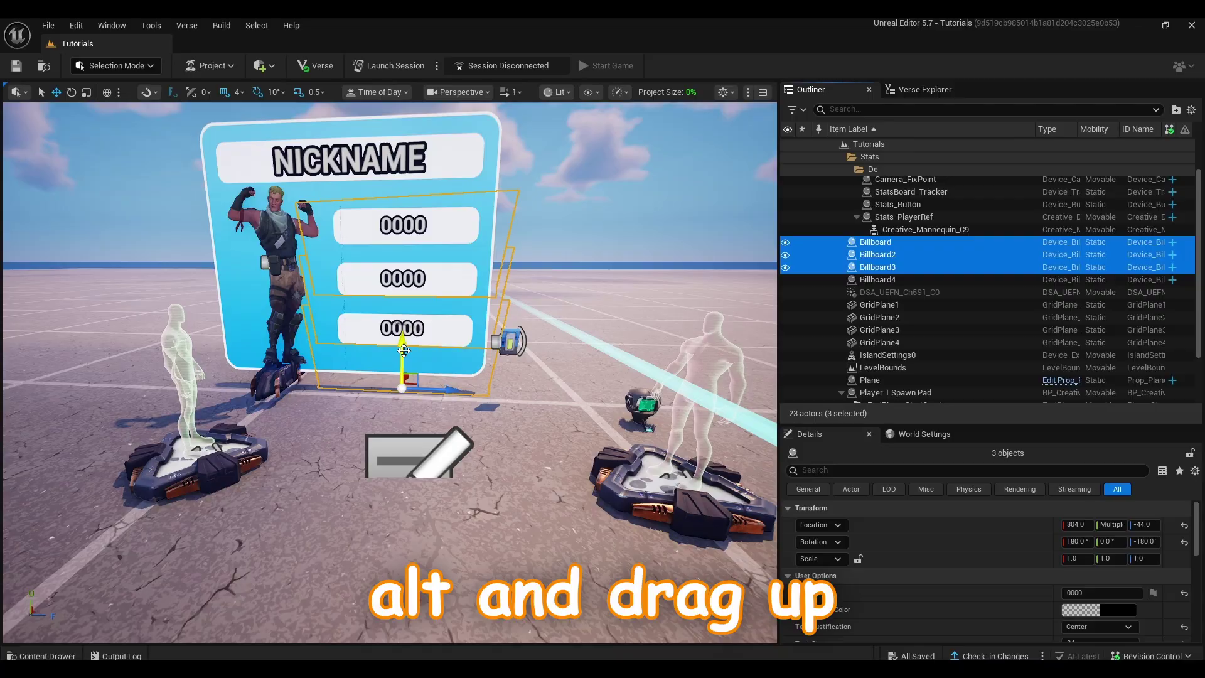
- Duplicate the three 0000 billboards slightly above their fields and set the copies' text to Sample
{"action": "left_click_drag", "start_coordinate": [402, 342], "coordinate": [414, 324], "text": "alt"}
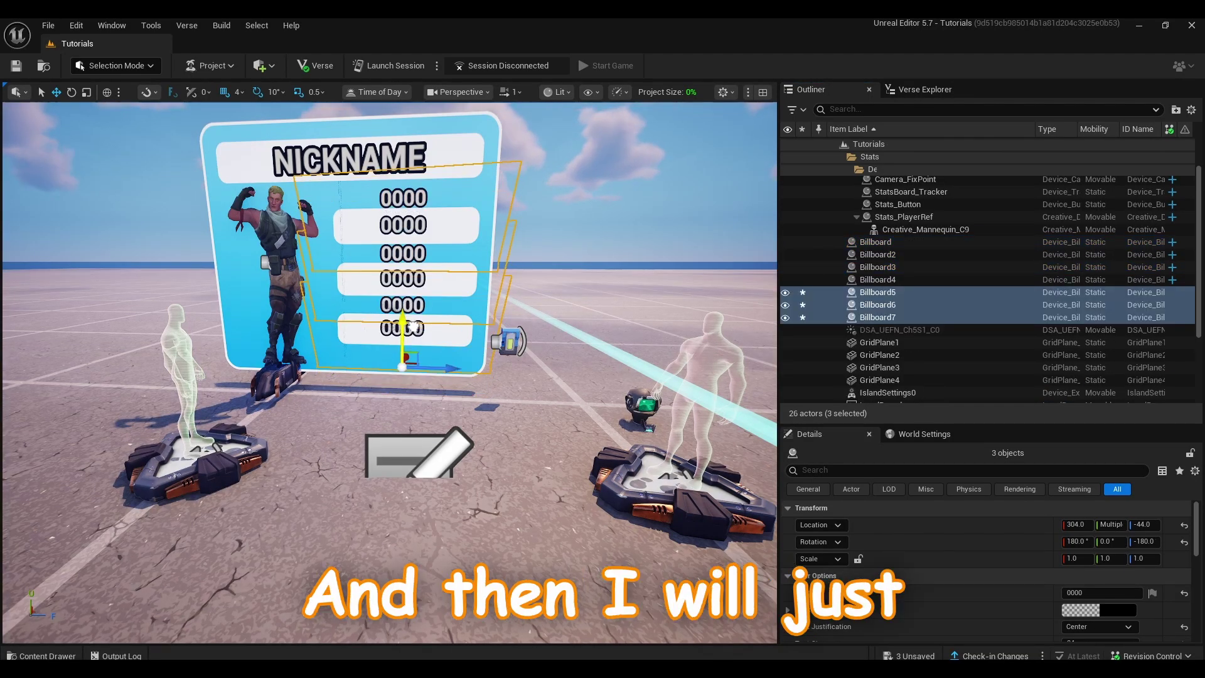
{"action": "left_click", "coordinate": [1103, 593]}
{"action": "type", "text": "Sample"}
{"action": "key", "text": "Return"}
{"action": "scroll", "coordinate": [1079, 605], "scroll_direction": "down", "scroll_amount": 1}
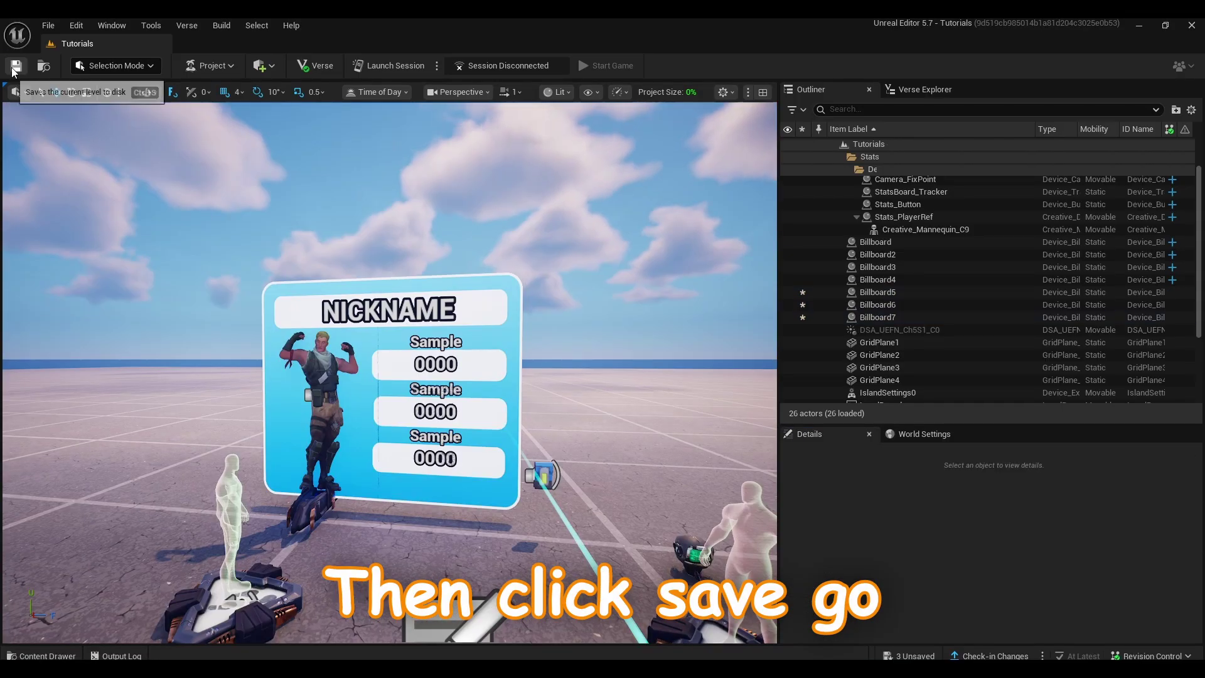
- Replace all code in StatsBoard_Verse.verse with the copied StatsProfile code in VS Code, and build the Verse code back in UEFN
{"action": "left_click", "coordinate": [902, 94]}
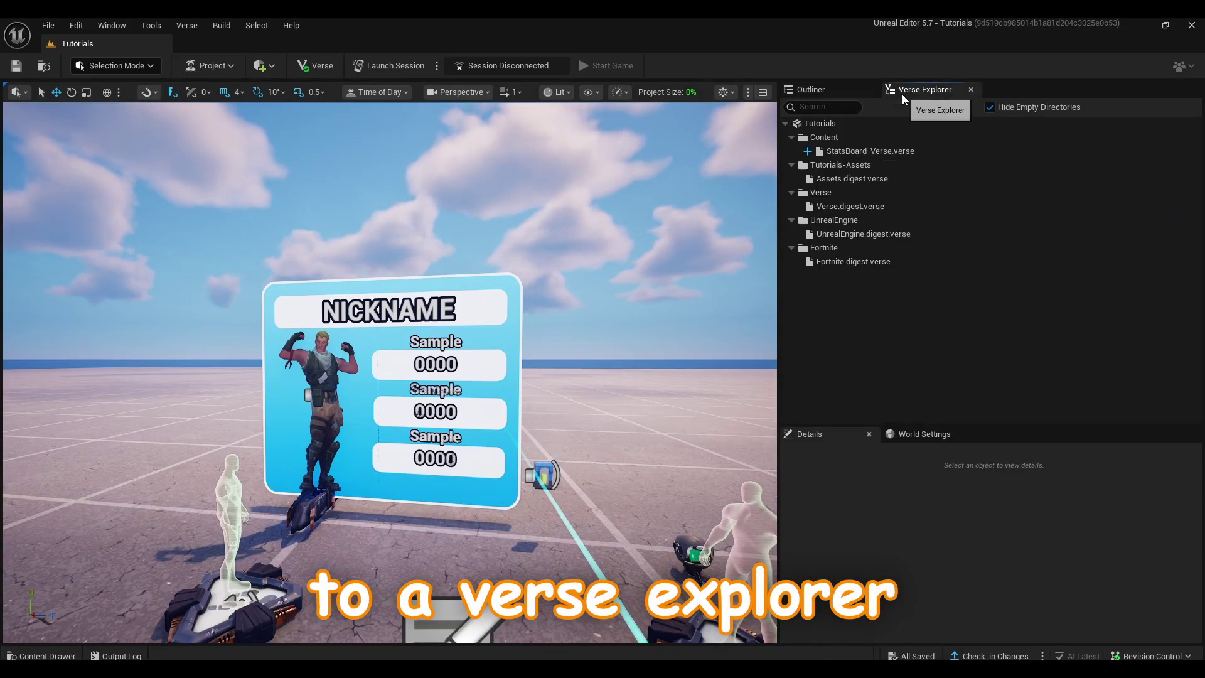
{"action": "left_click", "coordinate": [845, 150]}
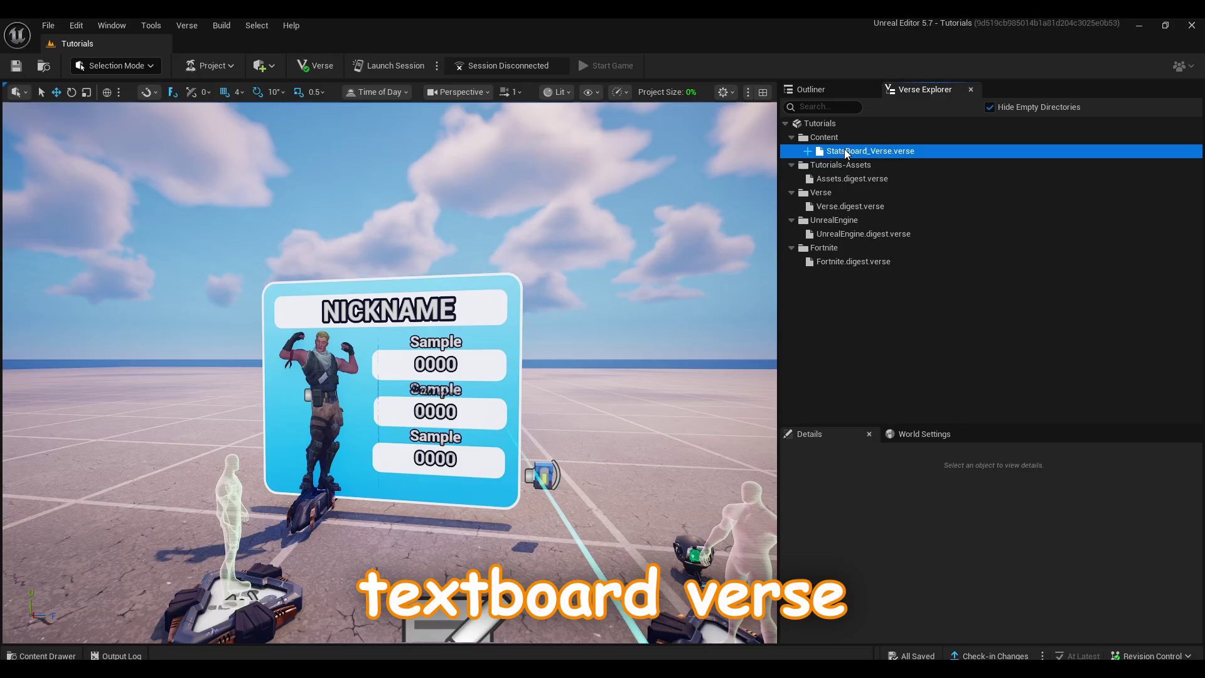
{"action": "double_click", "coordinate": [845, 151]}
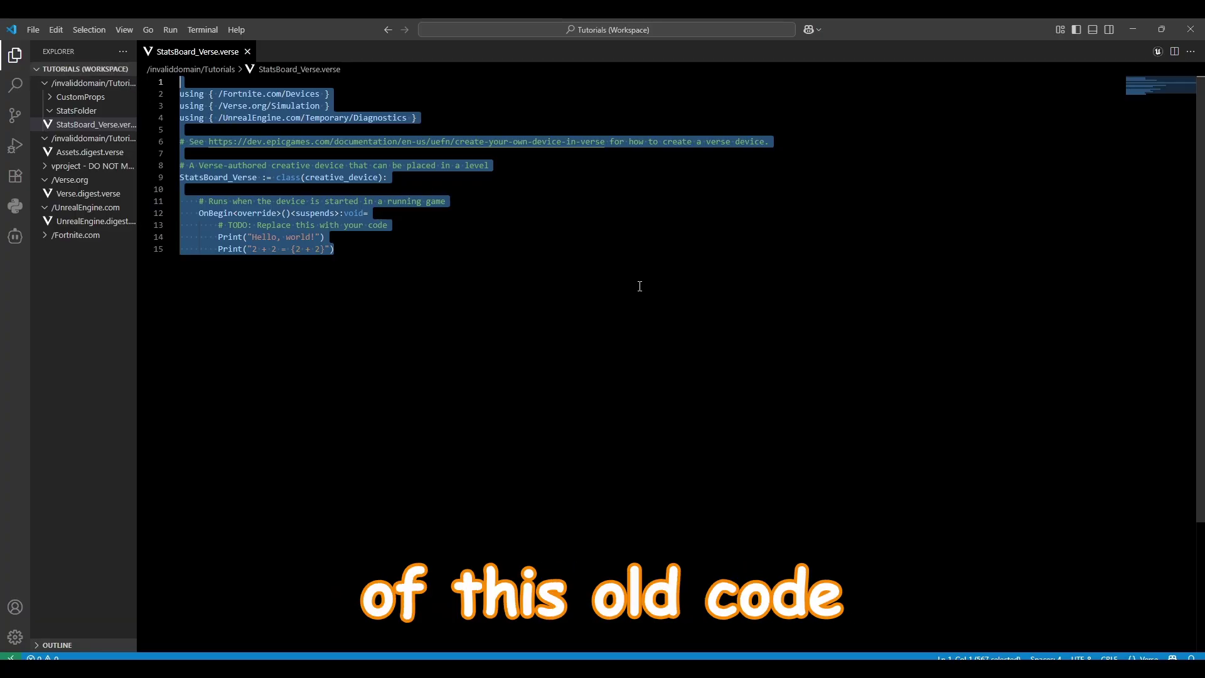
{"action": "key", "text": "ctrl+v"}
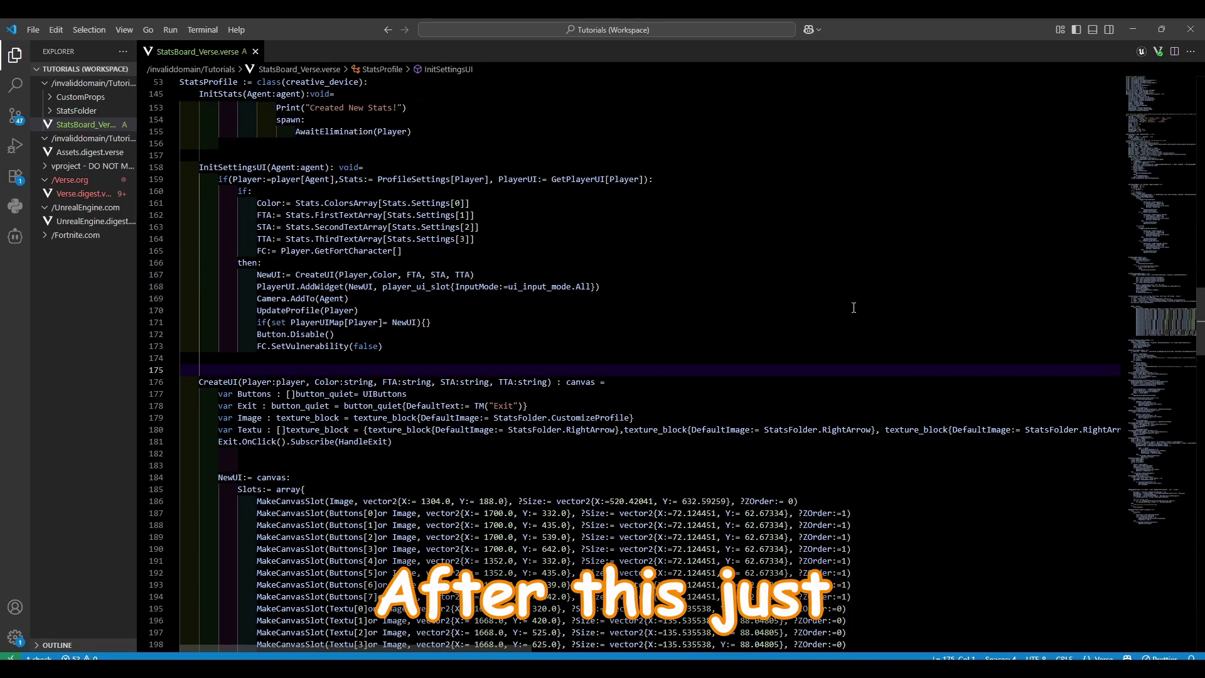
{"action": "left_click", "coordinate": [1192, 25]}
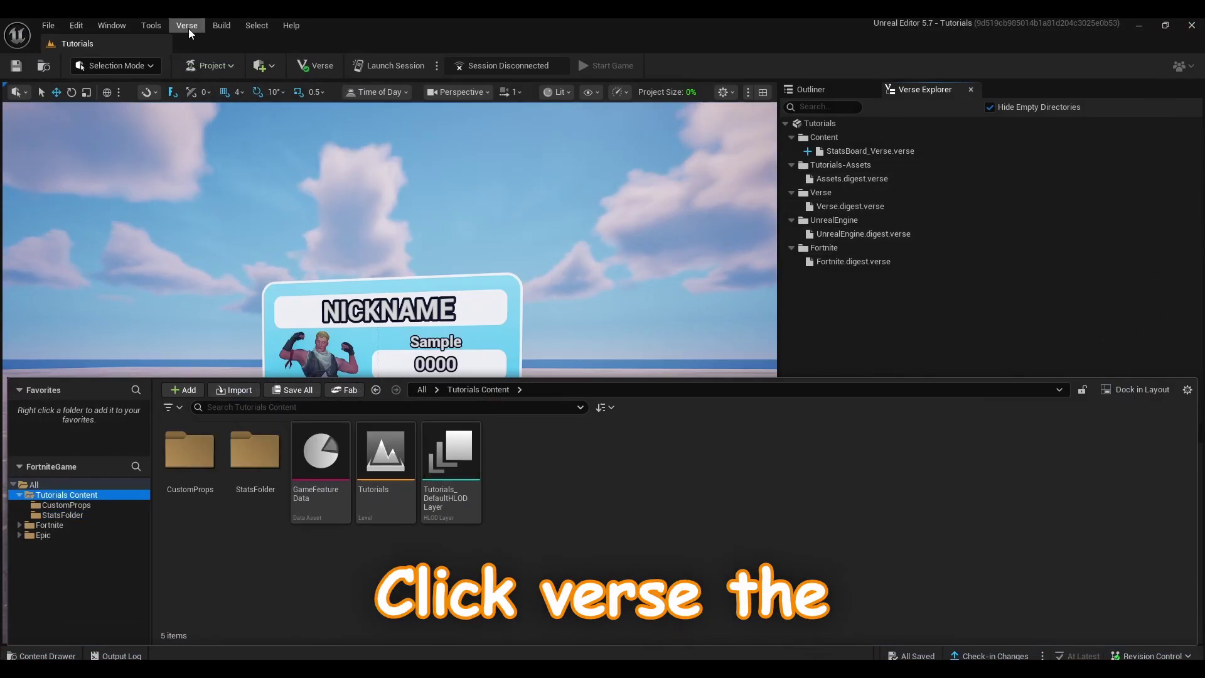
{"action": "left_click", "coordinate": [188, 29]}
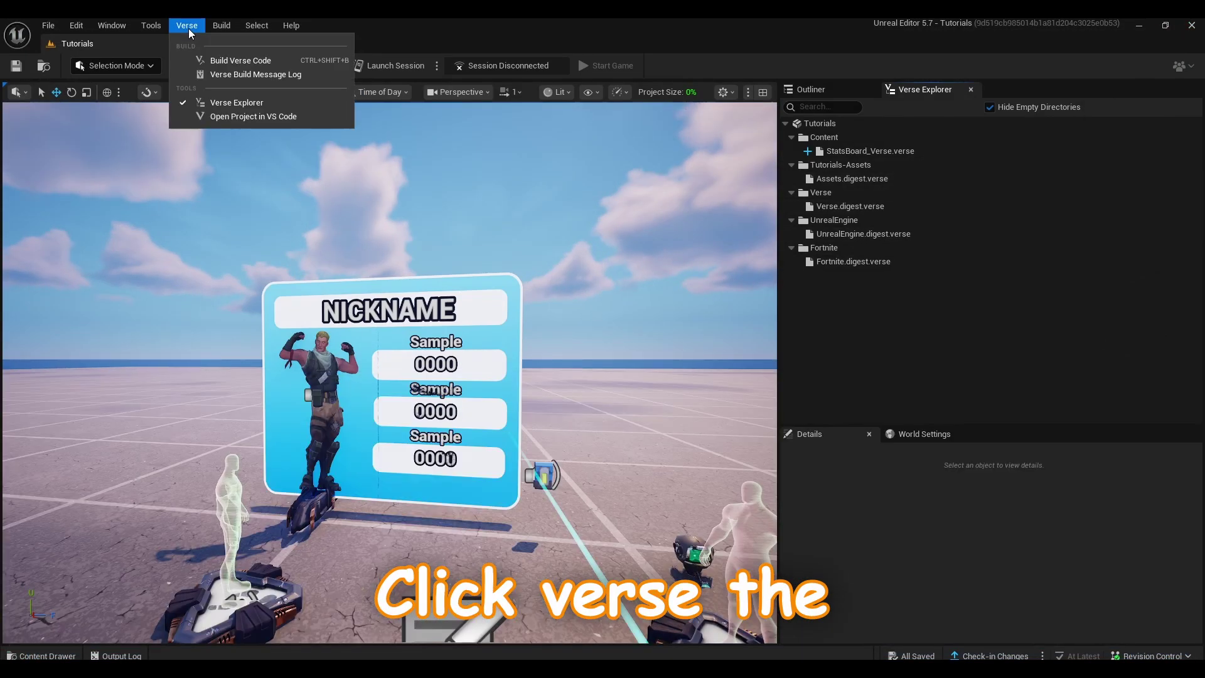
{"action": "left_click", "coordinate": [216, 60]}
- Place the StatsProfile Verse device in the level beside the board and turn off Visible in Game
{"action": "left_click", "coordinate": [44, 655]}
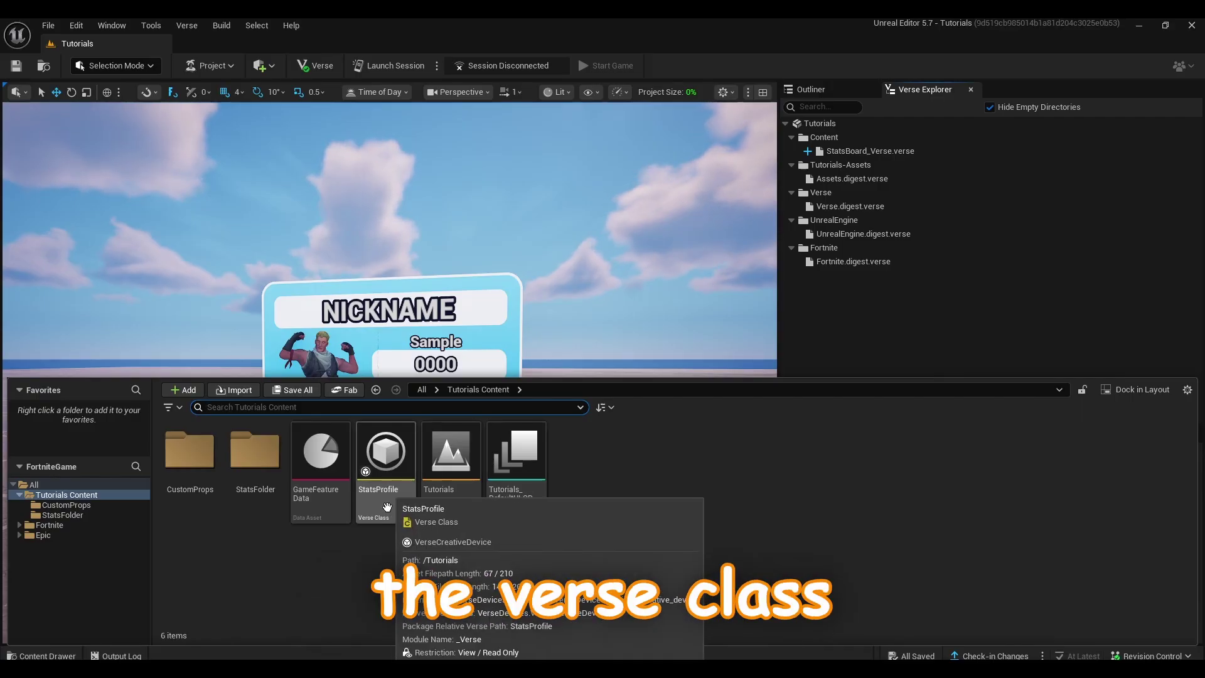
{"action": "left_click_drag", "start_coordinate": [386, 508], "coordinate": [521, 452]}
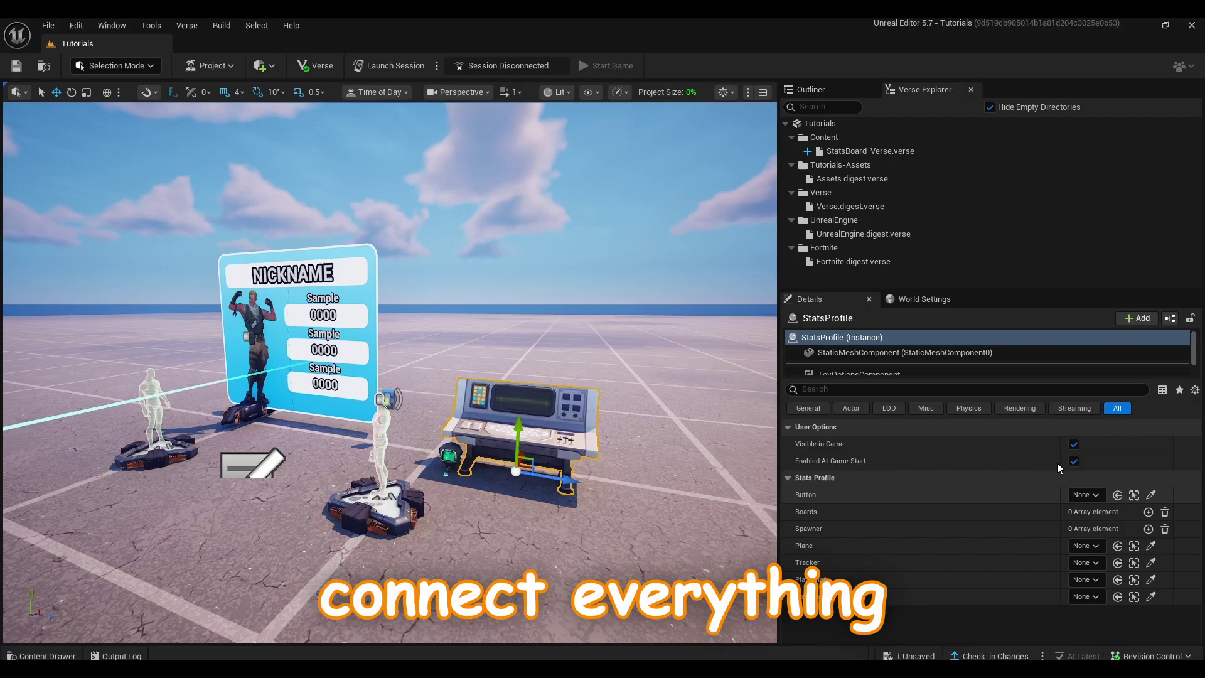
{"action": "left_click", "coordinate": [1074, 444]}
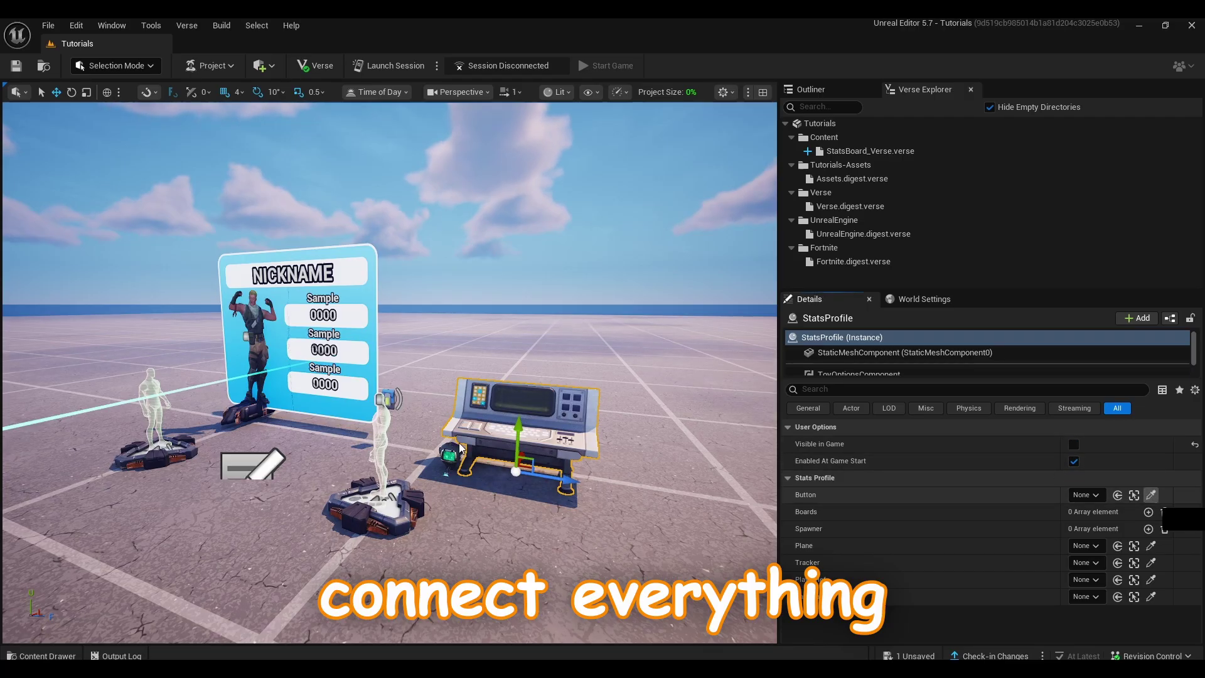
- Assign the Stats_Button device to the StatsProfile Button property and add two elements to its Spawner array
{"action": "left_click", "coordinate": [389, 402]}
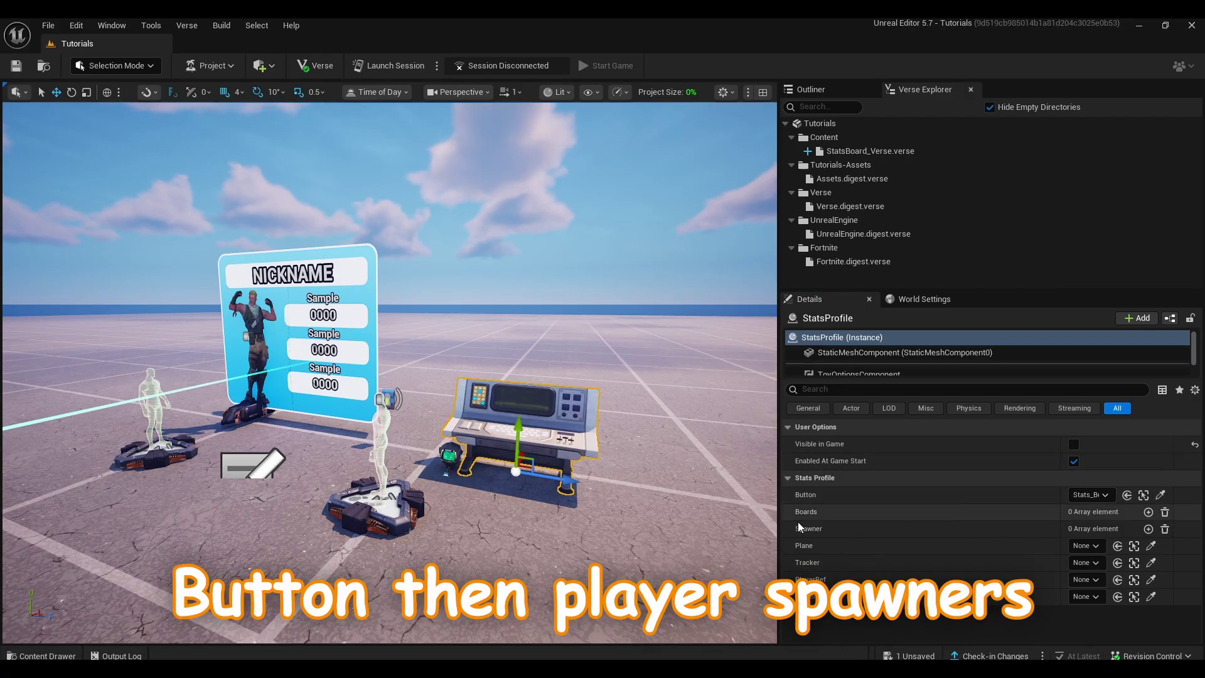
{"action": "left_click", "coordinate": [1148, 529]}
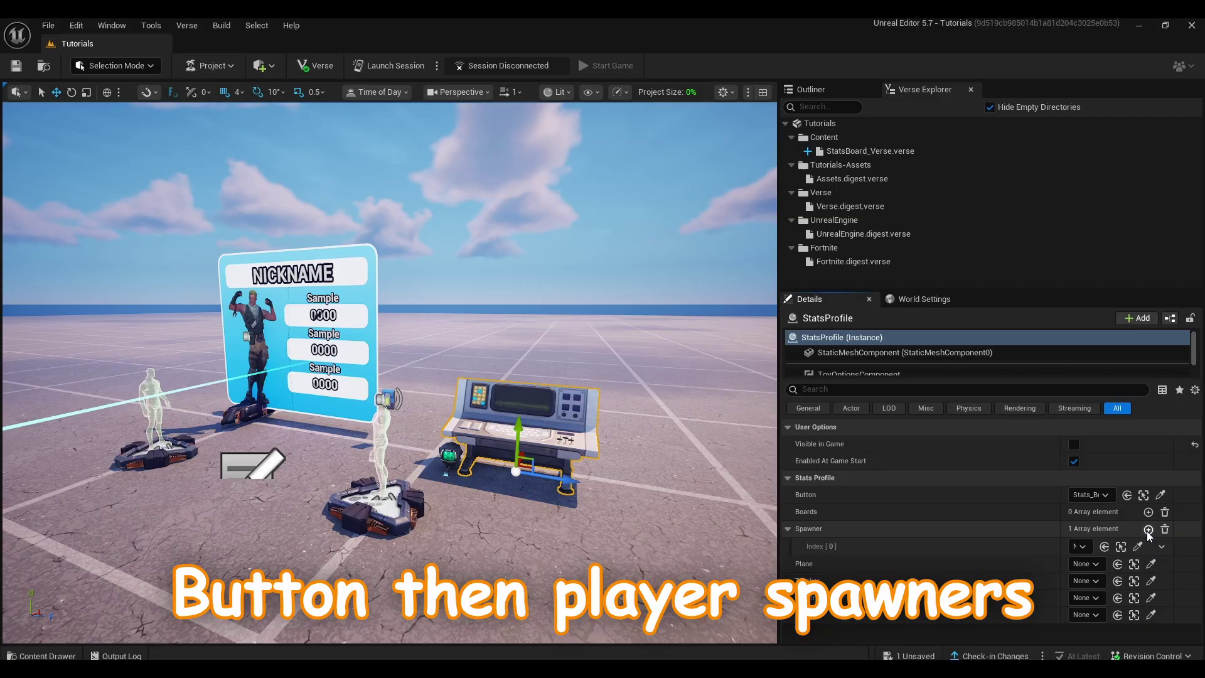
{"action": "left_click", "coordinate": [1148, 530]}
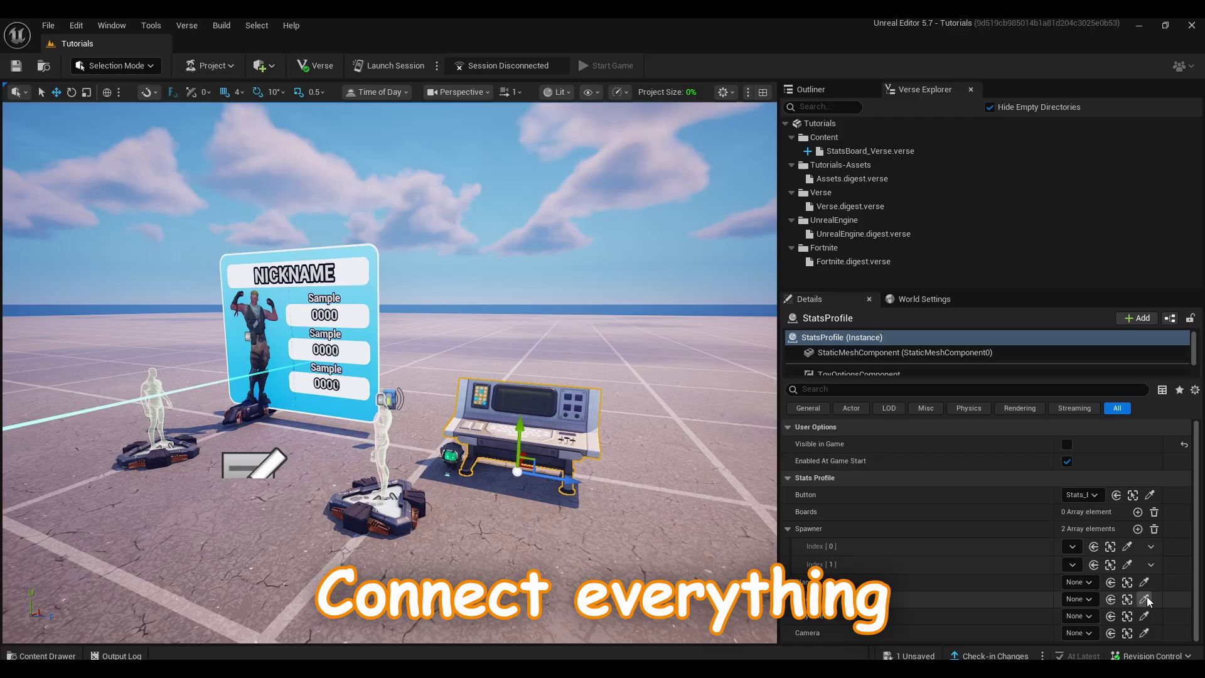
- Link the StatsProfile device's Tracker property to StatsBoard_Tracker and its PlayerRef property to the Stats_PlayerRef device in the level
{"action": "left_click", "coordinate": [1146, 599]}
{"action": "left_click", "coordinate": [450, 457]}
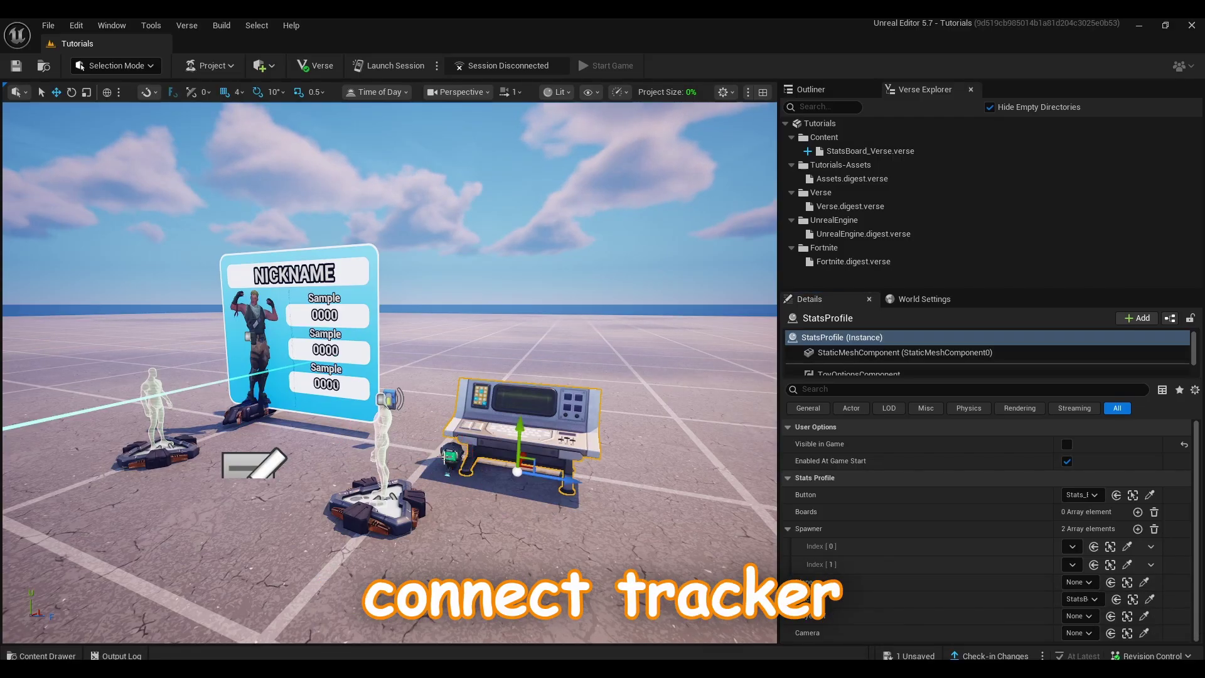
{"action": "left_click", "coordinate": [1144, 615]}
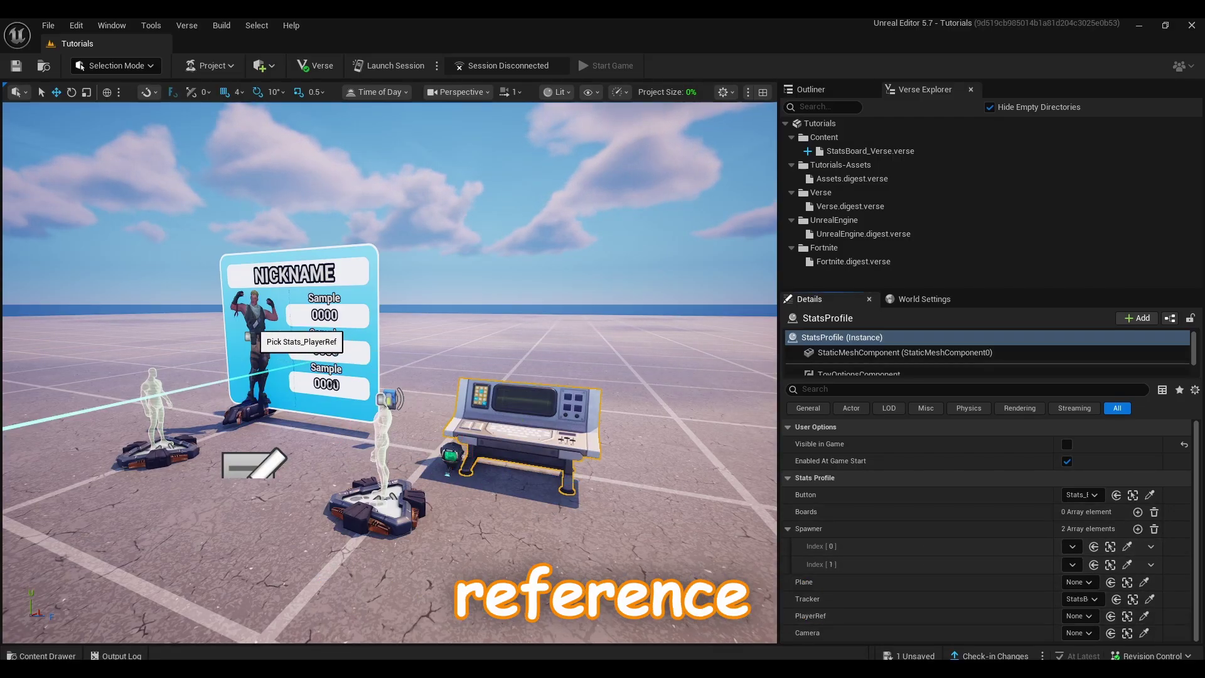
{"action": "left_click", "coordinate": [448, 477]}
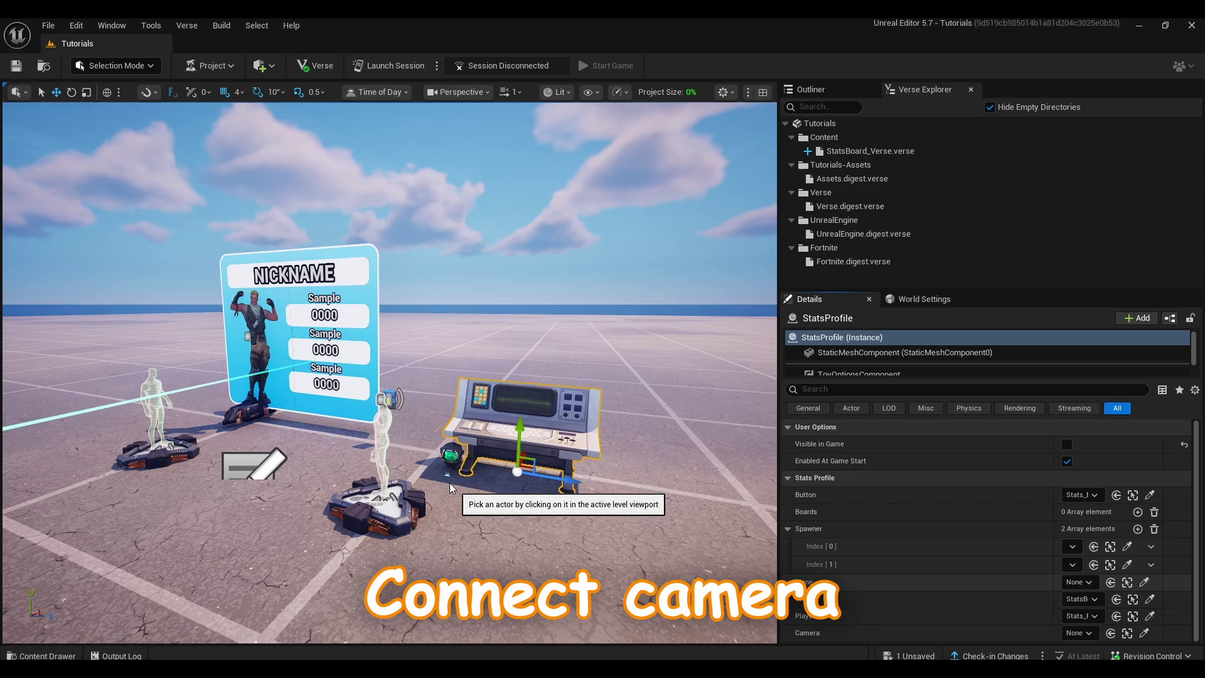
- Link the StatsProfile Camera property to the Camera_FixPoint device and the Plane property to the board's plane
{"action": "right_click_drag", "start_coordinate": [164, 433], "coordinate": [3, 433]}
{"action": "left_click", "coordinate": [293, 395]}
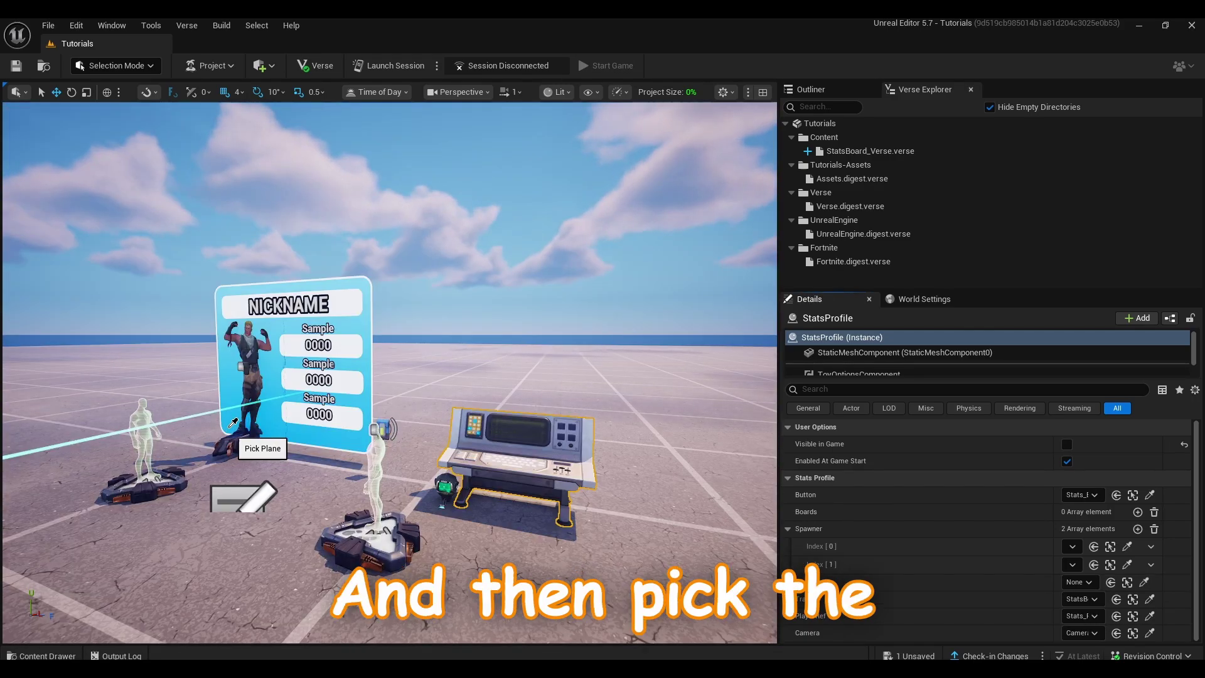
{"action": "left_click", "coordinate": [229, 427]}
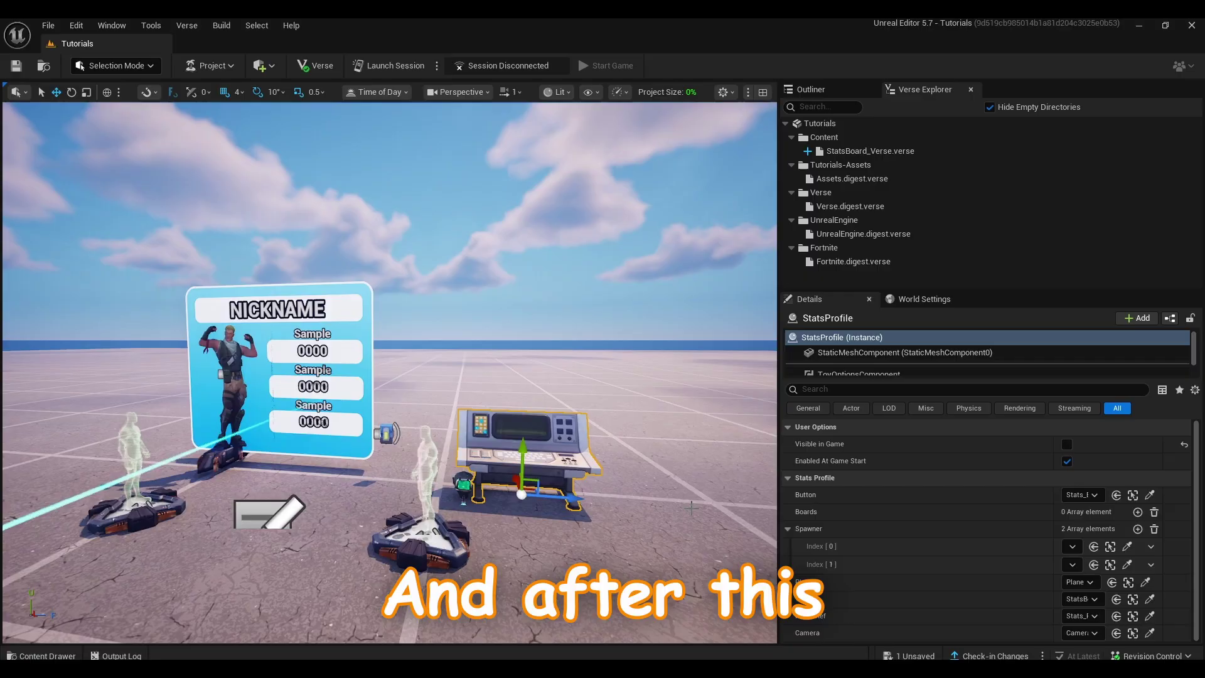
- Widen the property area of the StatsProfile device and add eight elements to its Boards array
{"action": "left_click", "coordinate": [786, 529]}
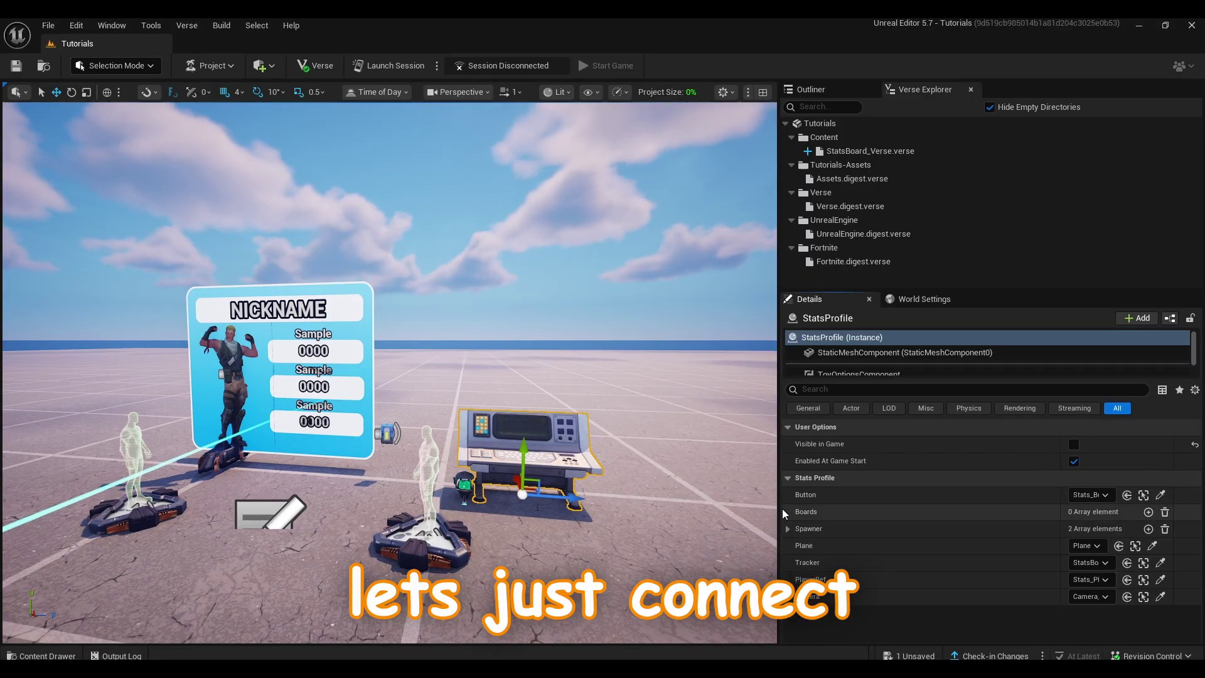
{"action": "right_click_drag", "start_coordinate": [753, 497], "coordinate": [775, 497]}
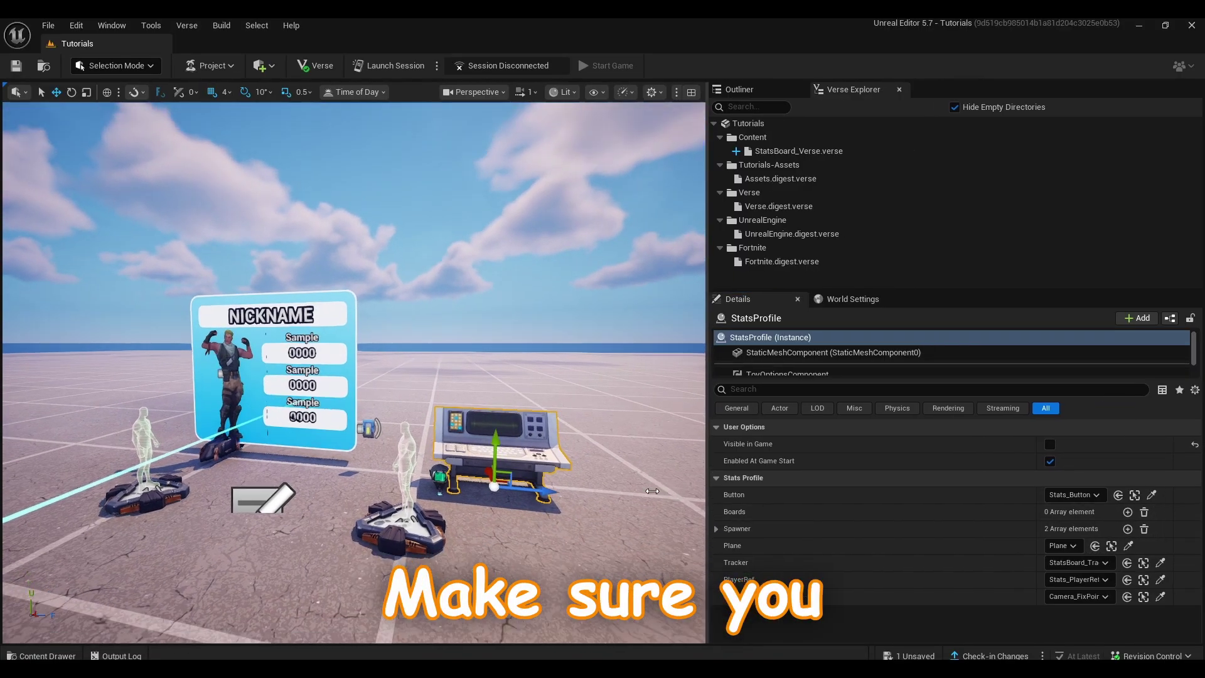
{"action": "left_click_drag", "start_coordinate": [652, 490], "coordinate": [557, 491]}
{"action": "left_click", "coordinate": [1078, 512]}
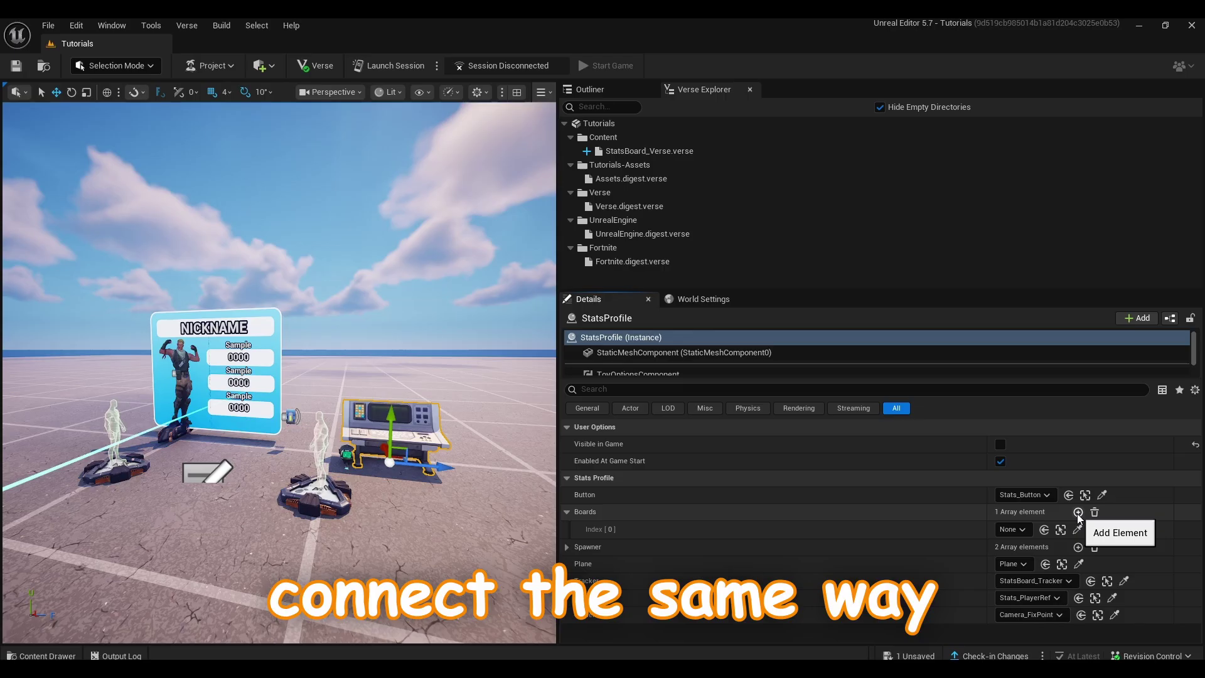
{"action": "left_click", "coordinate": [1078, 511]}
{"action": "left_click", "coordinate": [1074, 511]}
{"action": "left_click", "coordinate": [1072, 512]}
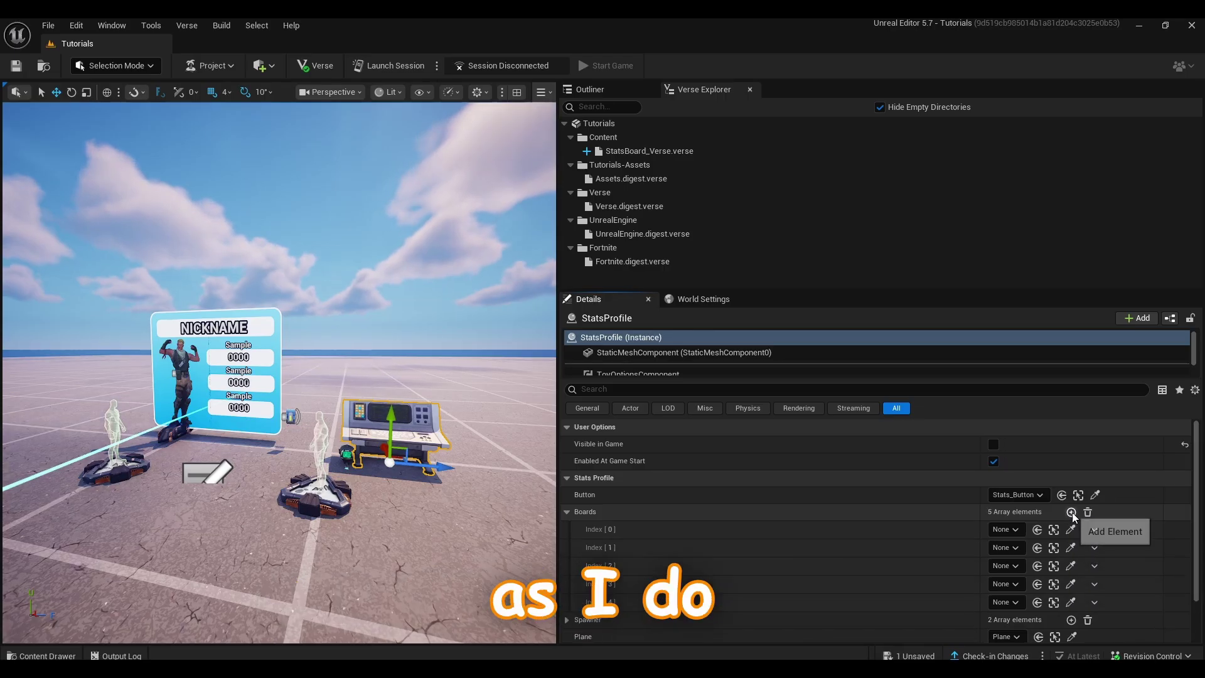
{"action": "left_click", "coordinate": [1071, 511]}
{"action": "left_click", "coordinate": [1071, 512]}
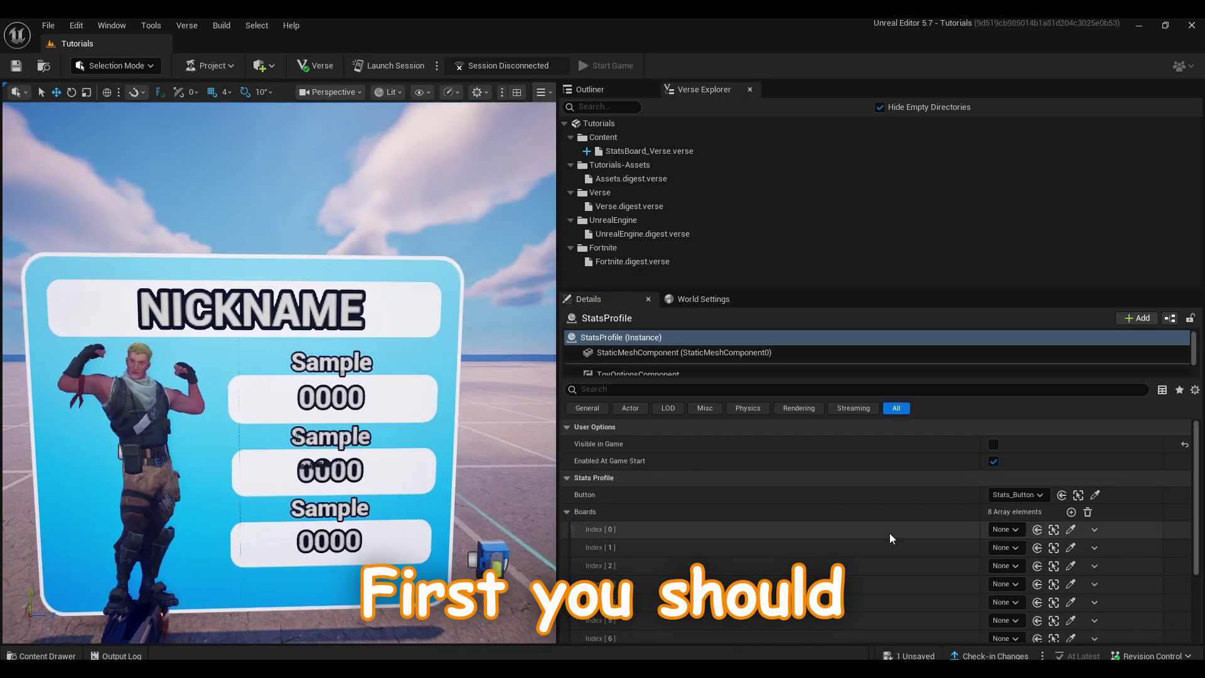
- Assign Billboard4, Billboard2 and Billboard3 to Boards indexes 0 to 2, and Billboard4 to index 7
{"action": "left_click", "coordinate": [1004, 530]}
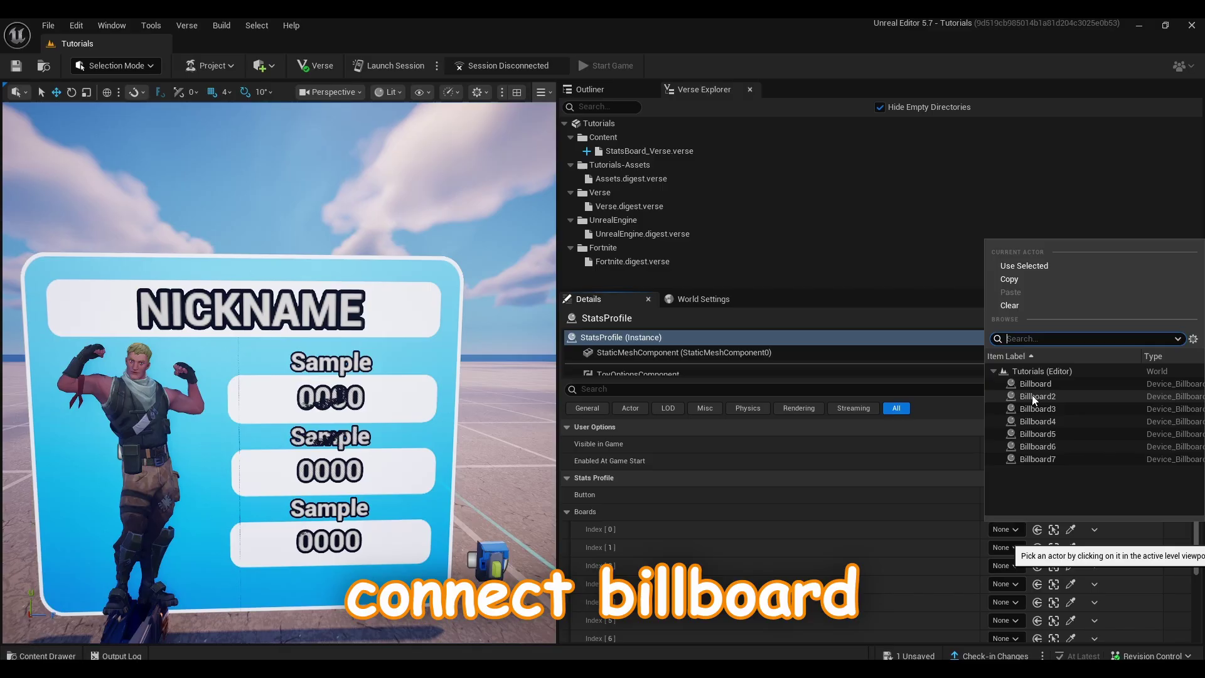
{"action": "left_click", "coordinate": [1027, 427]}
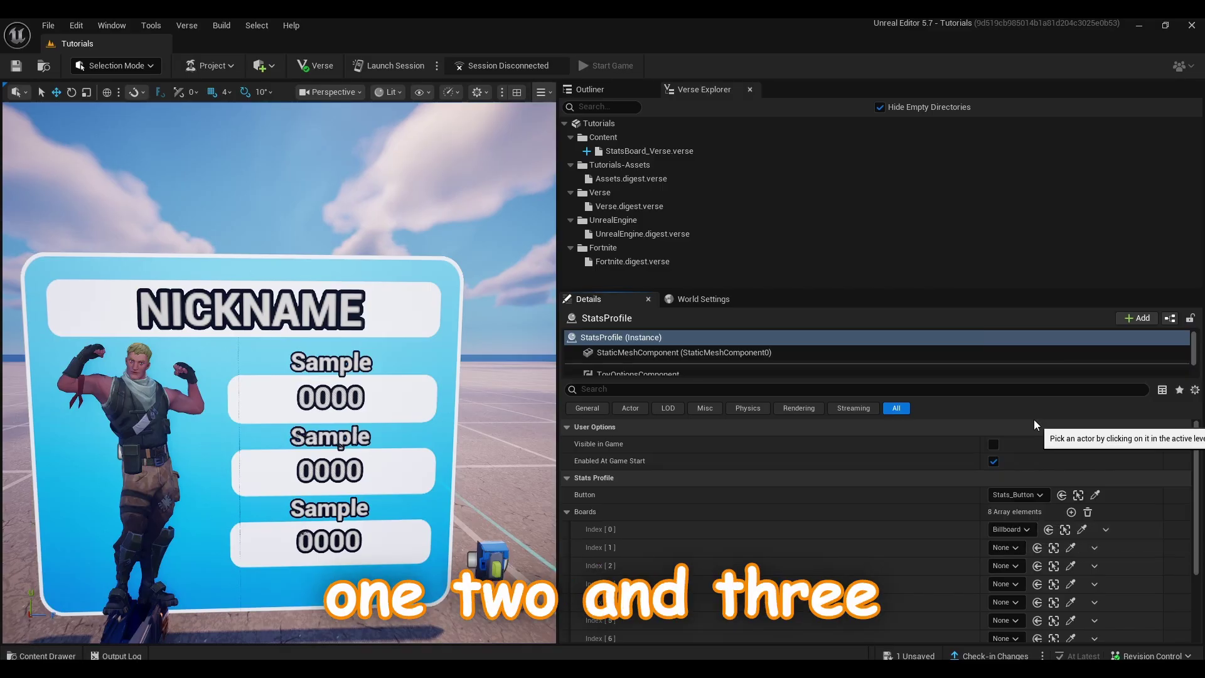
{"action": "left_click", "coordinate": [1004, 564]}
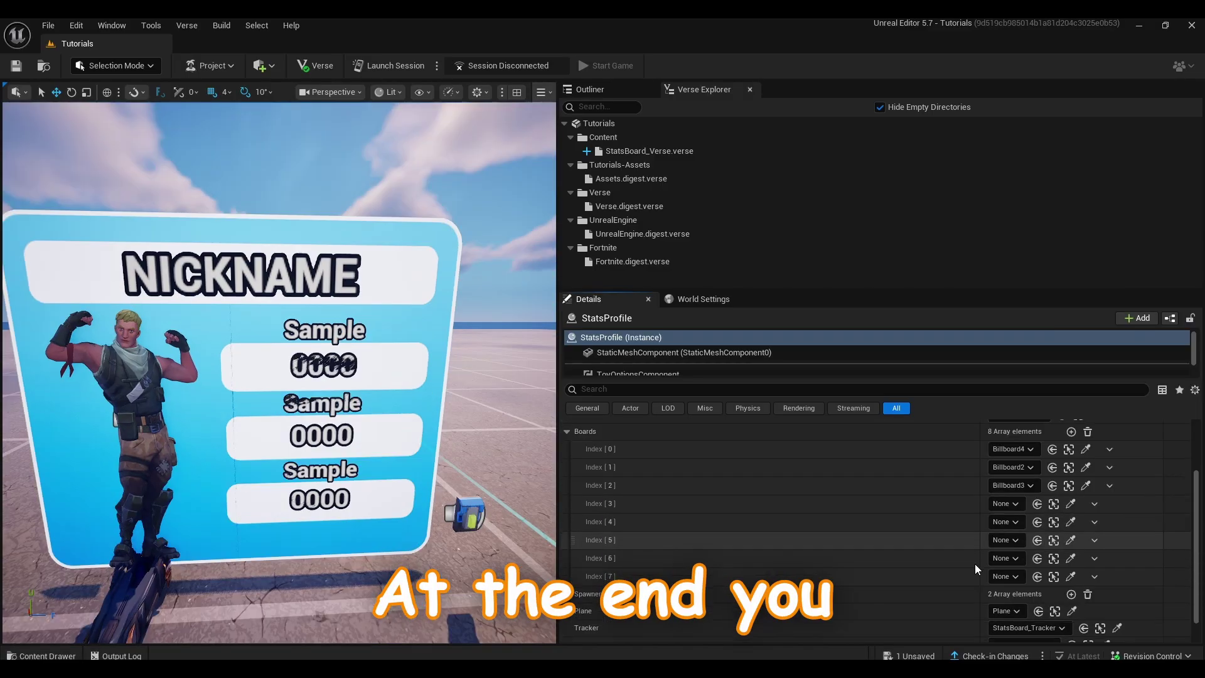
{"action": "left_click", "coordinate": [1006, 576]}
{"action": "left_click", "coordinate": [1047, 470]}
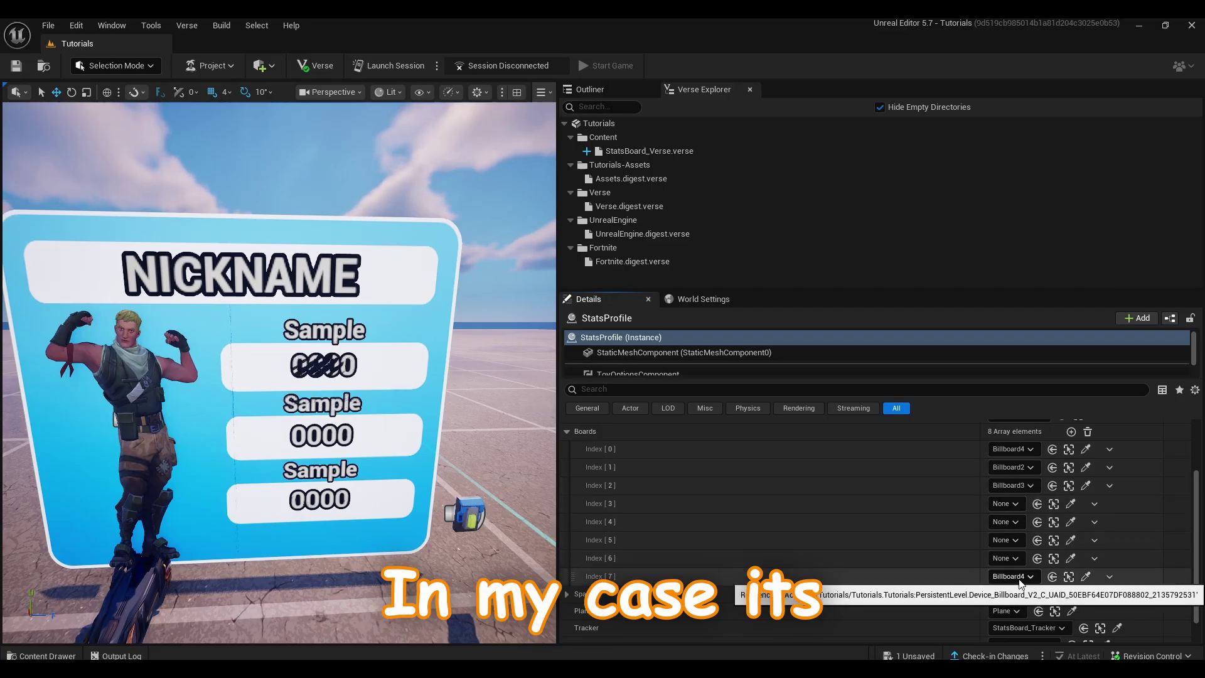
- Assign Billboard5, Billboard6 and Billboard7 to Boards indexes 3, 4 and 5
{"action": "left_click", "coordinate": [1012, 504]}
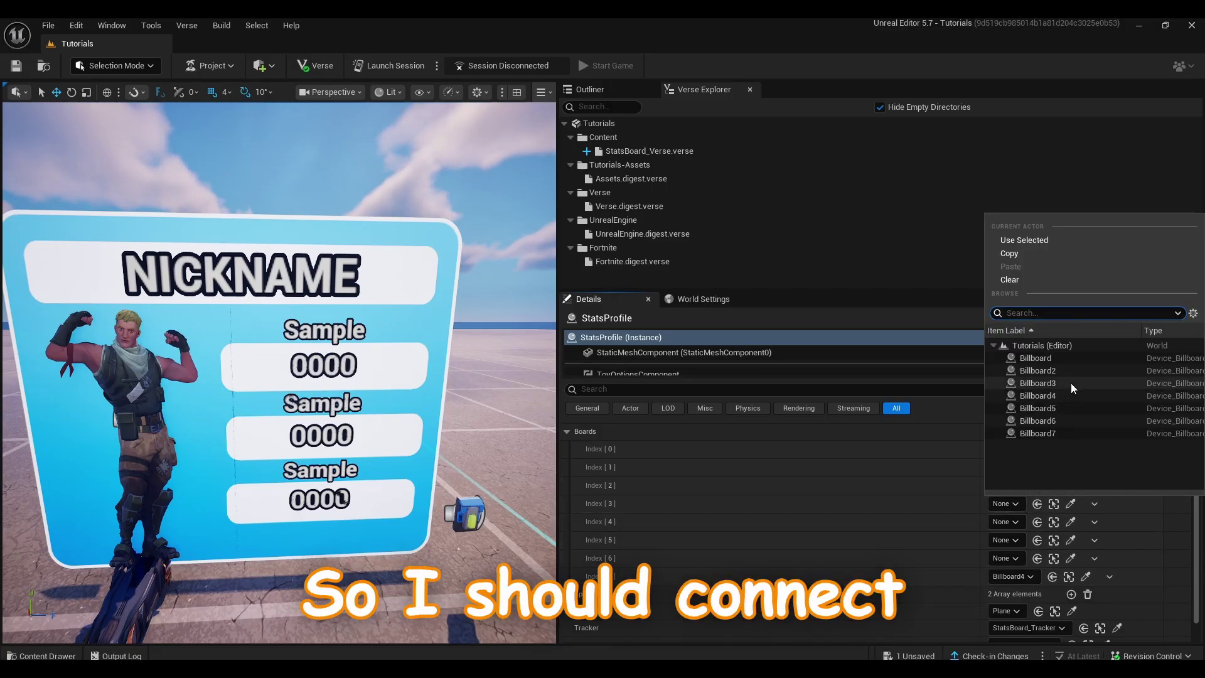
{"action": "left_click", "coordinate": [1060, 410]}
{"action": "left_click", "coordinate": [1017, 521]}
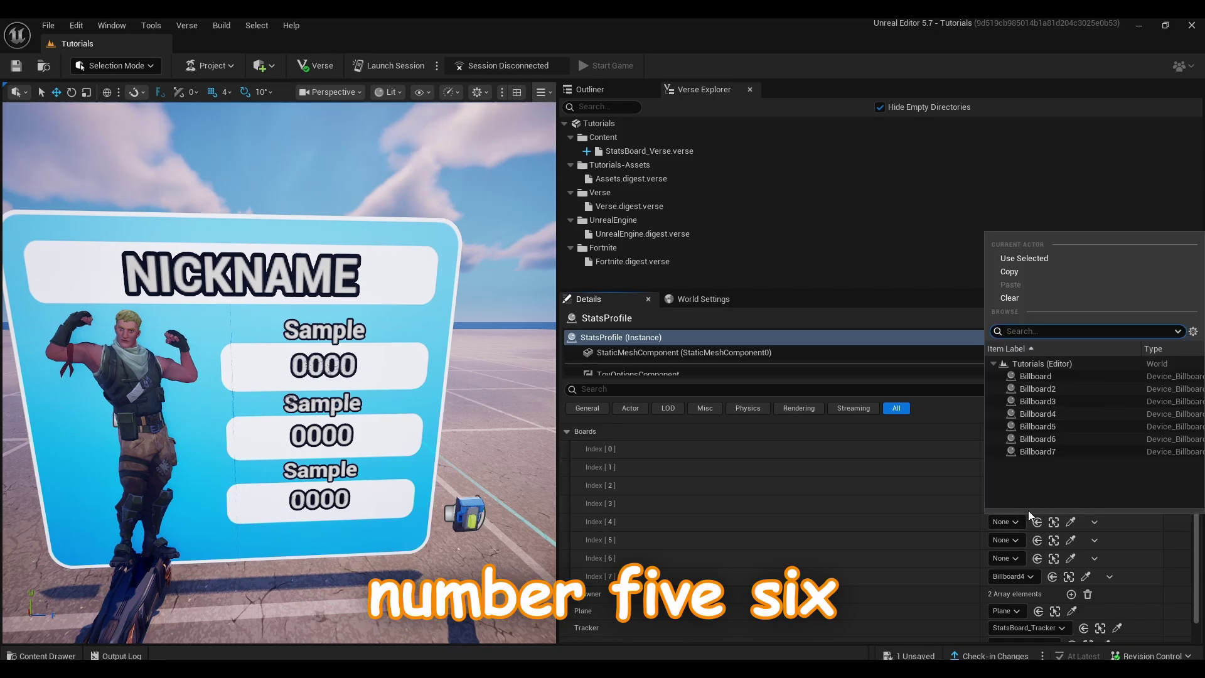
{"action": "left_click", "coordinate": [1049, 440]}
{"action": "left_click", "coordinate": [1004, 541]}
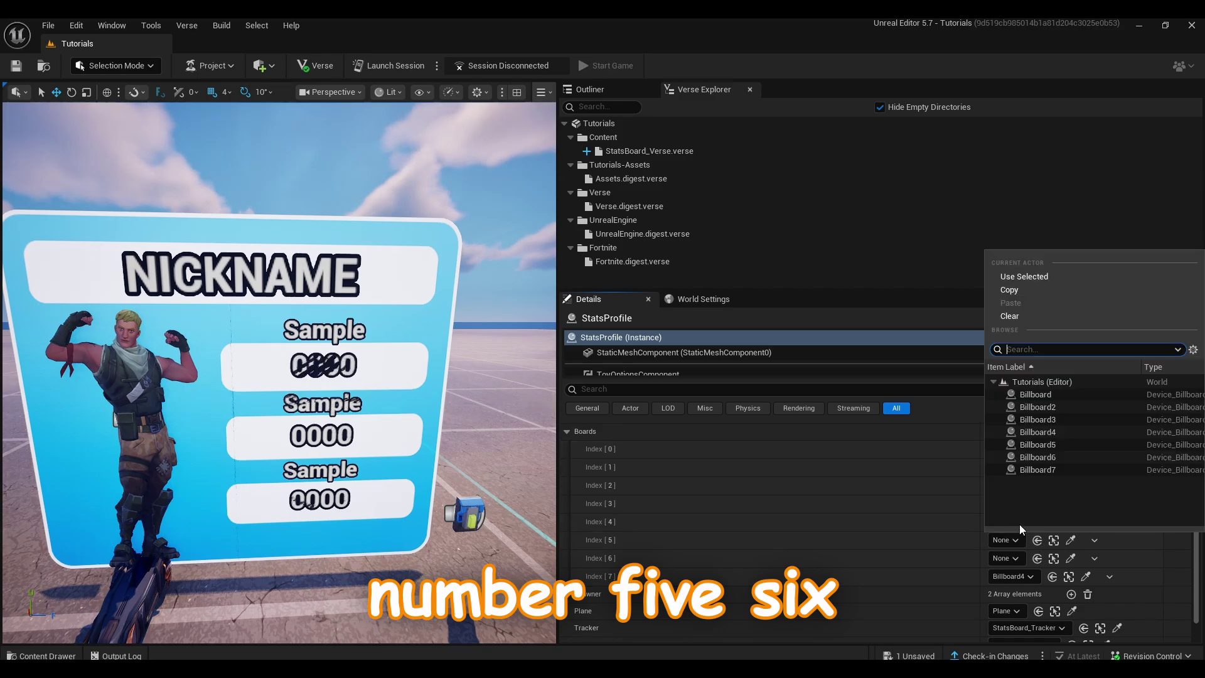
{"action": "left_click", "coordinate": [1041, 465]}
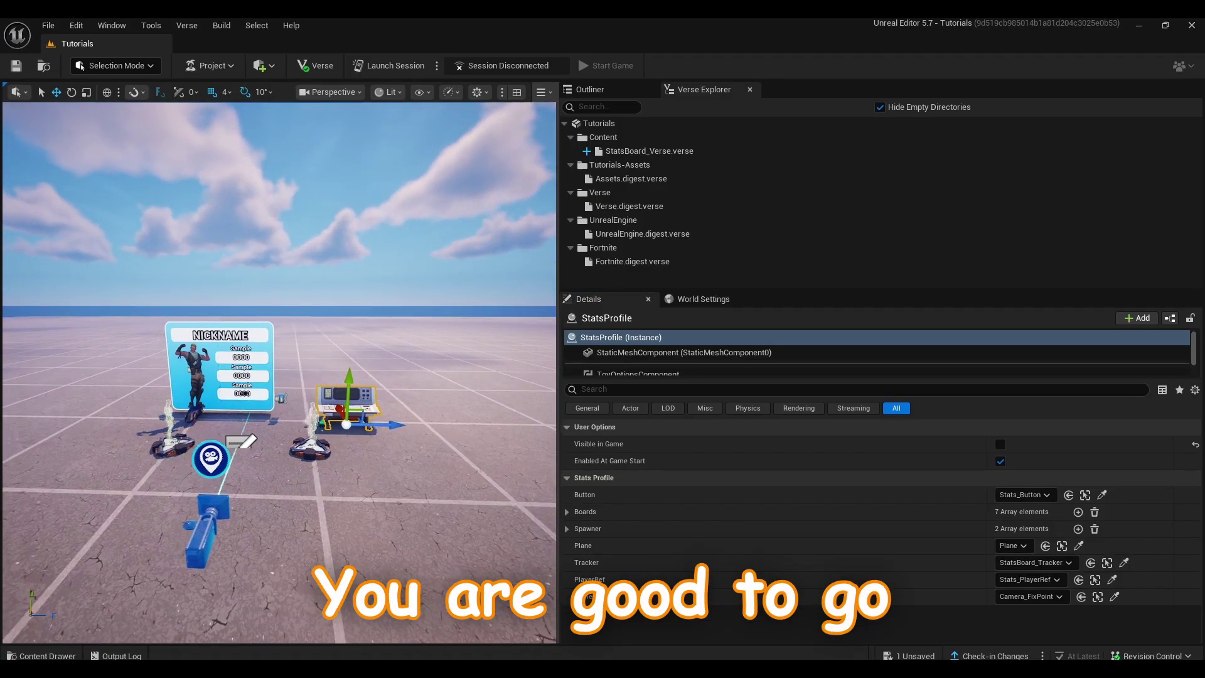
- In the running Fortnite session, move the character to the stats button beside the board and interact with it to open Customize Profile
{"action": "key", "text": "a"}
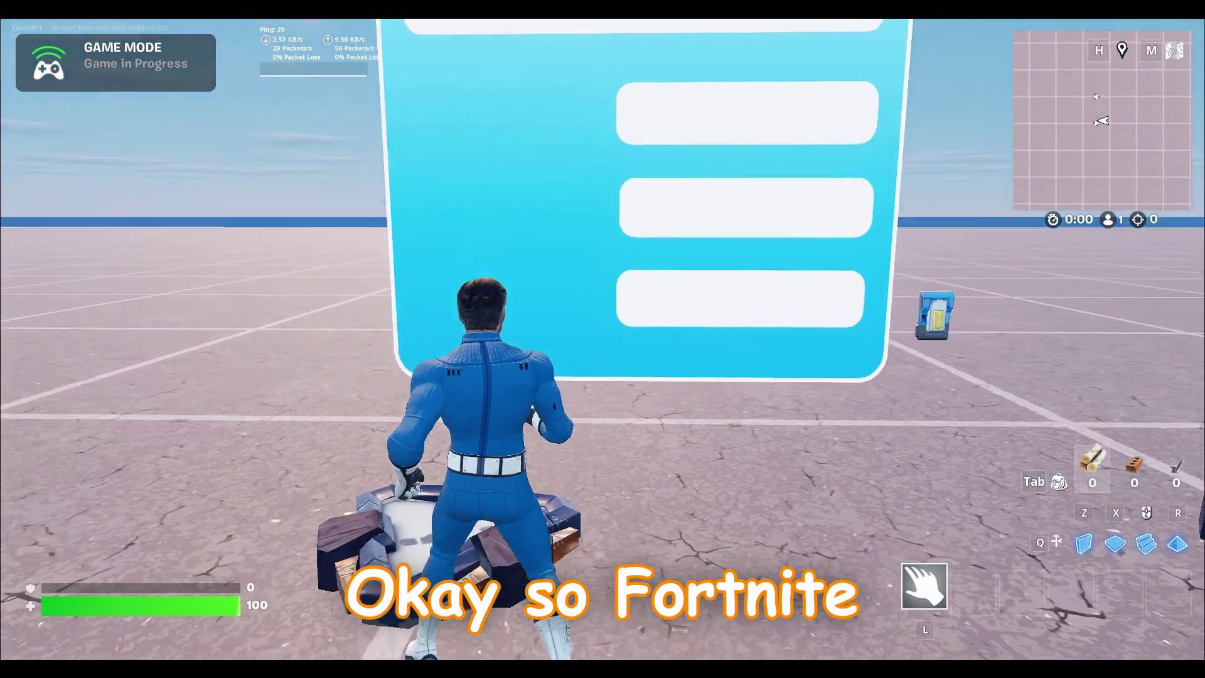
{"action": "key", "text": "d"}
{"action": "key", "text": "w"}
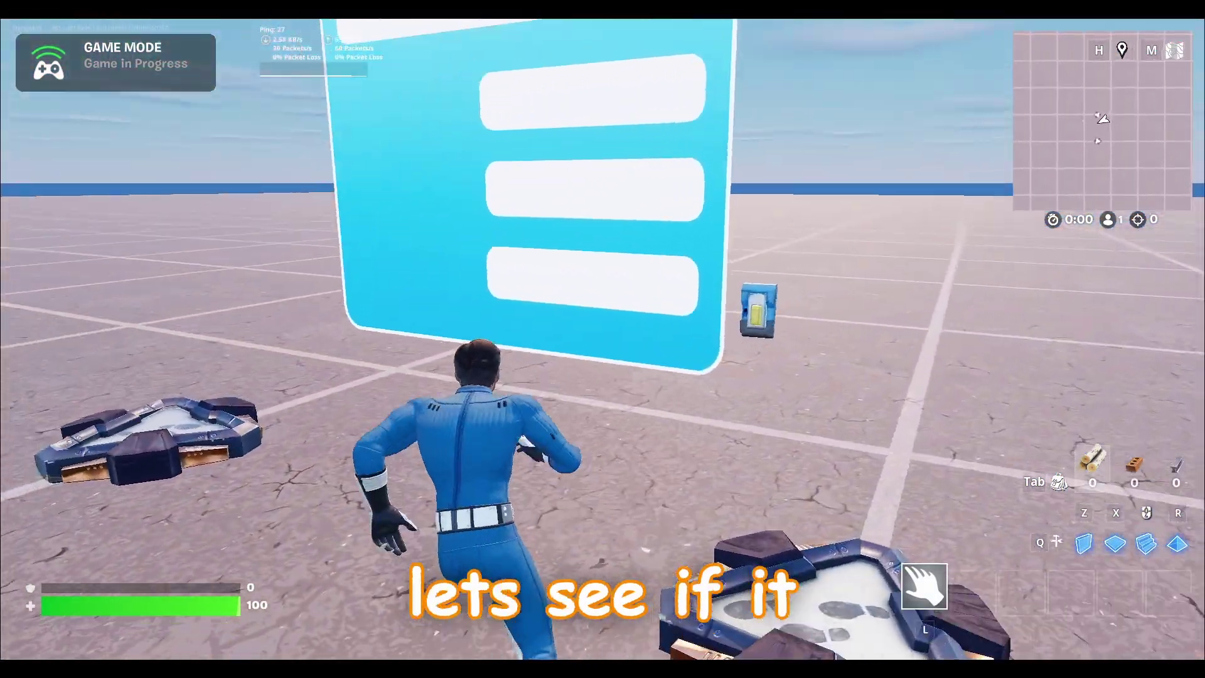
{"action": "key", "text": "e"}
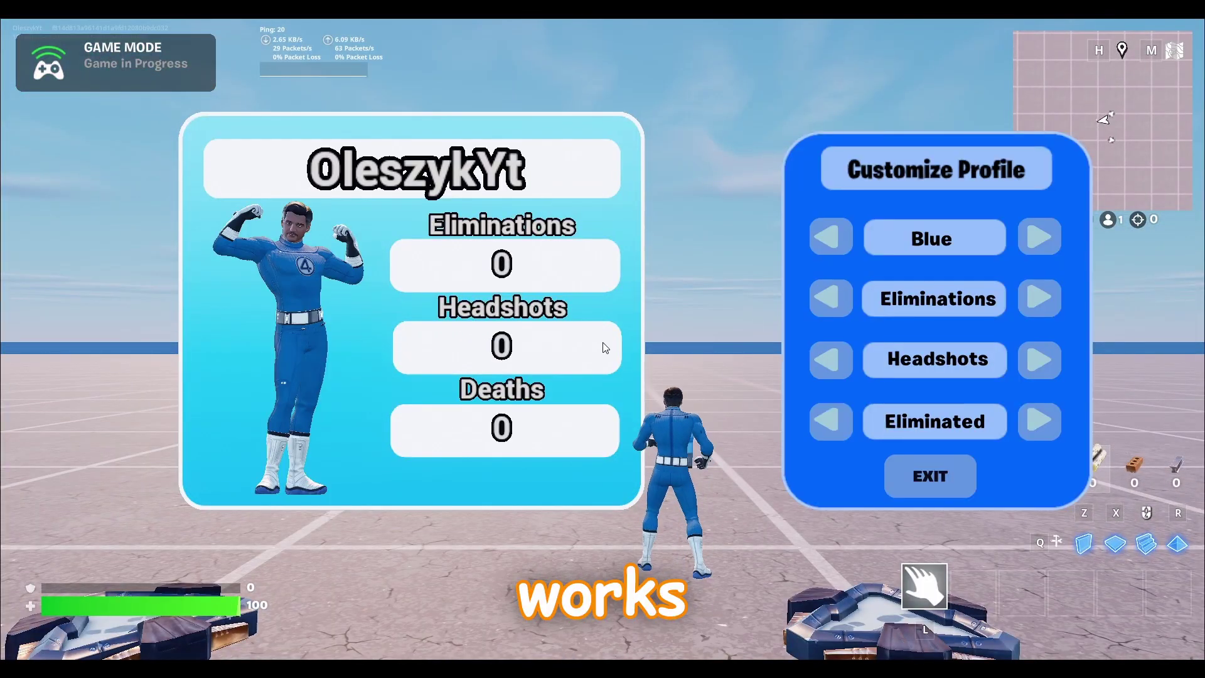
- Switch the board's colour to Yellow, continue to Red, and exit the Customize Profile menu
{"action": "left_click", "coordinate": [1057, 251]}
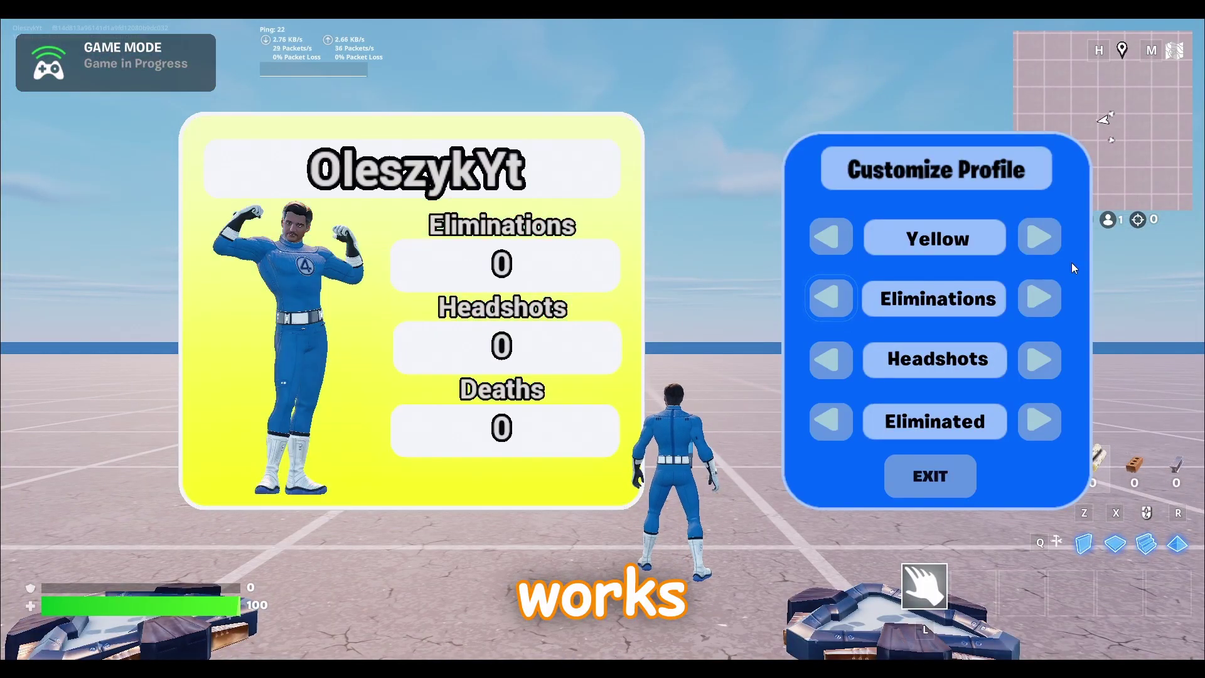
{"action": "left_click", "coordinate": [1035, 248]}
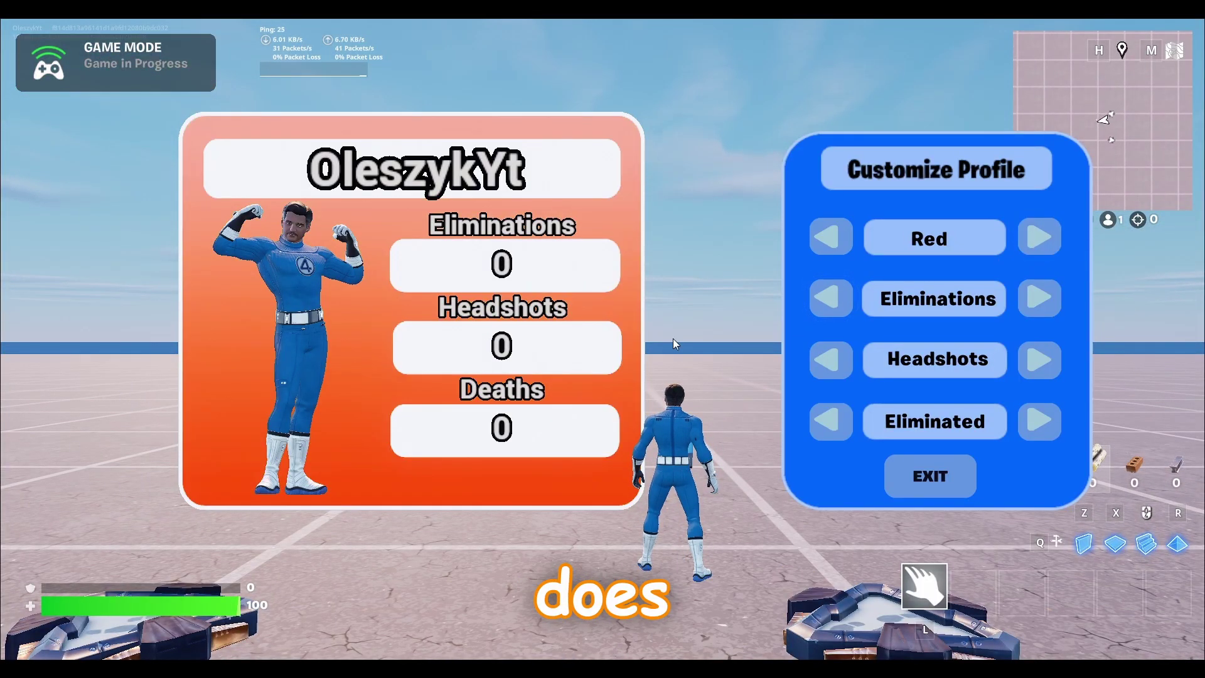
{"action": "left_click", "coordinate": [910, 478]}
{"action": "key", "text": "w"}
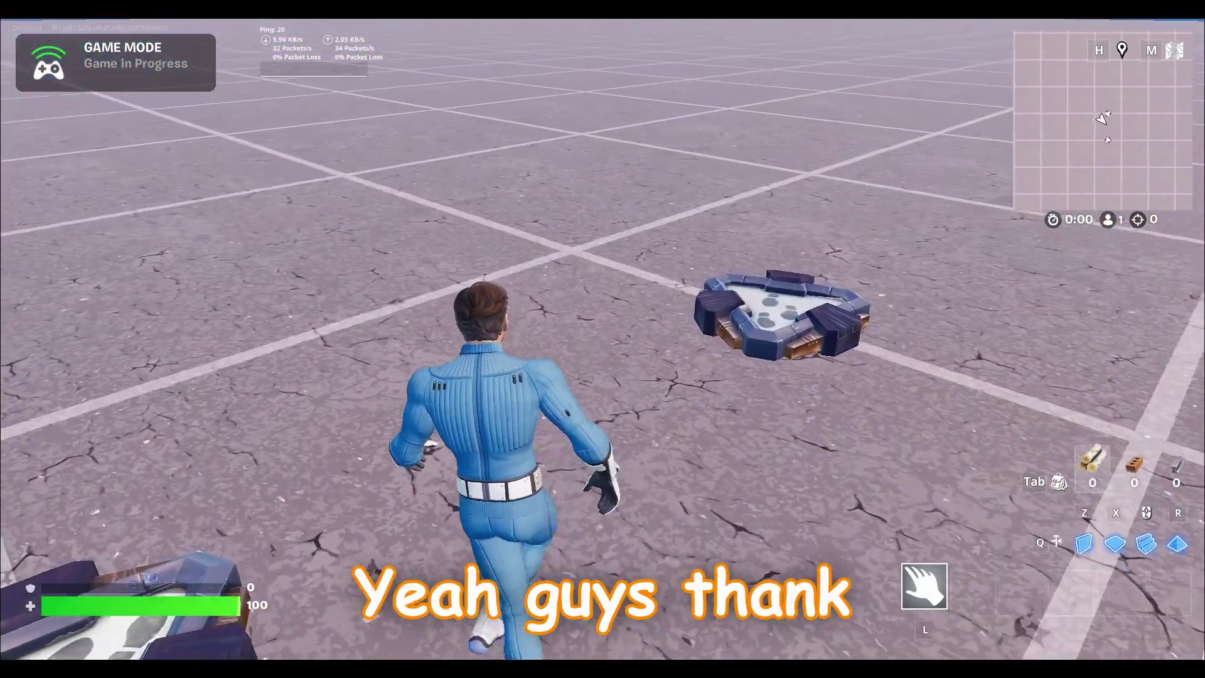
{"action": "key", "text": "shift"}
{"action": "key", "text": "space"}
{"action": "key", "text": "w"}
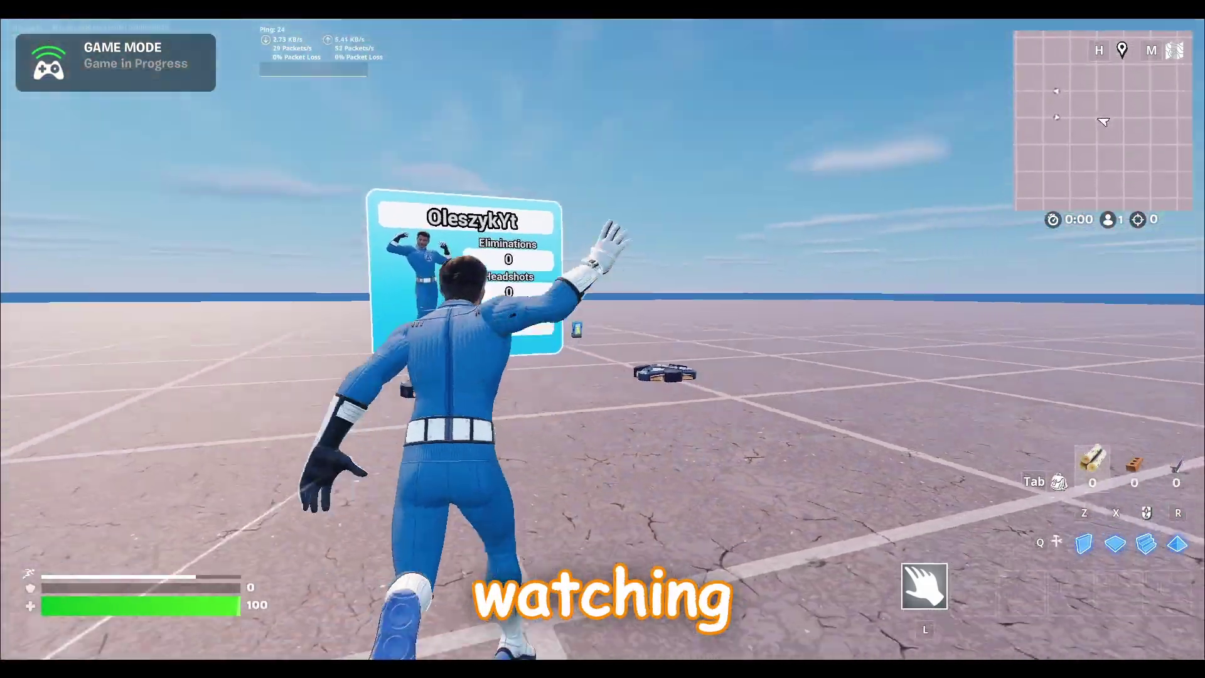